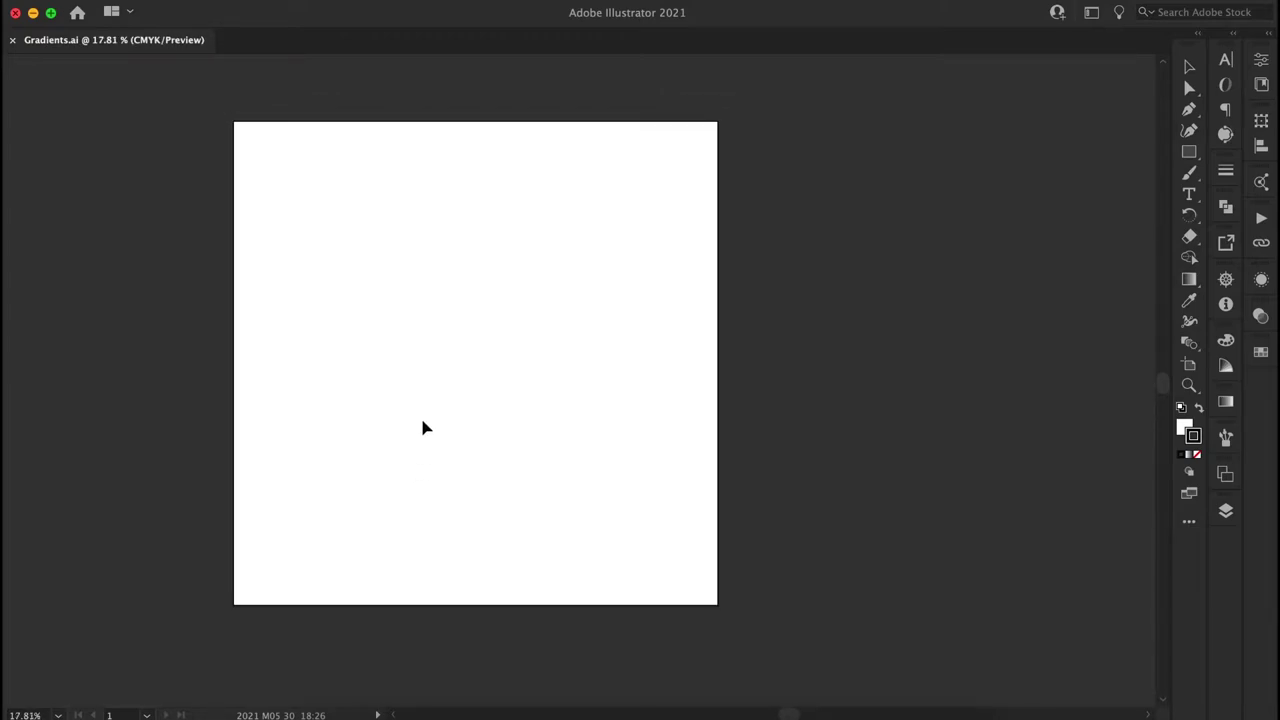
Step: Draw a circle with the Ellipse tool in the upper-left area of the artboard
{"action": "scroll", "coordinate": [952, 255], "scroll_direction": "up", "scroll_amount": 2}
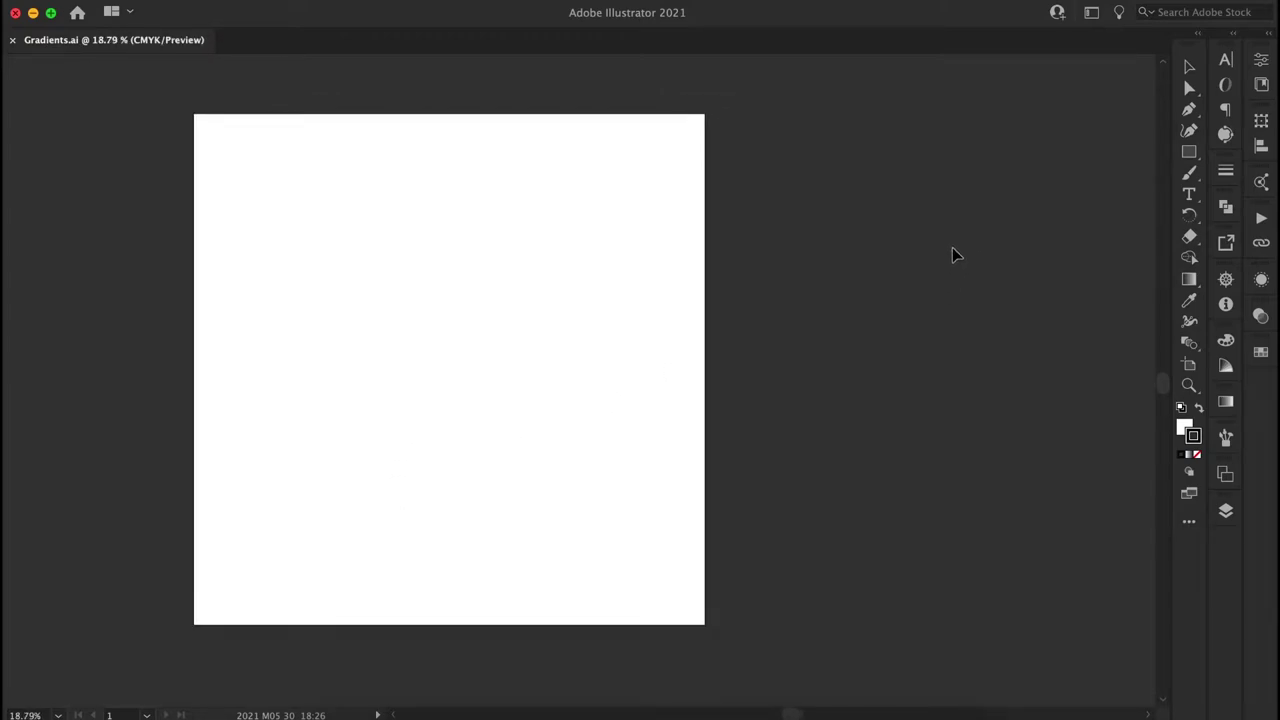
{"action": "scroll", "coordinate": [953, 248], "scroll_direction": "up", "scroll_amount": 1}
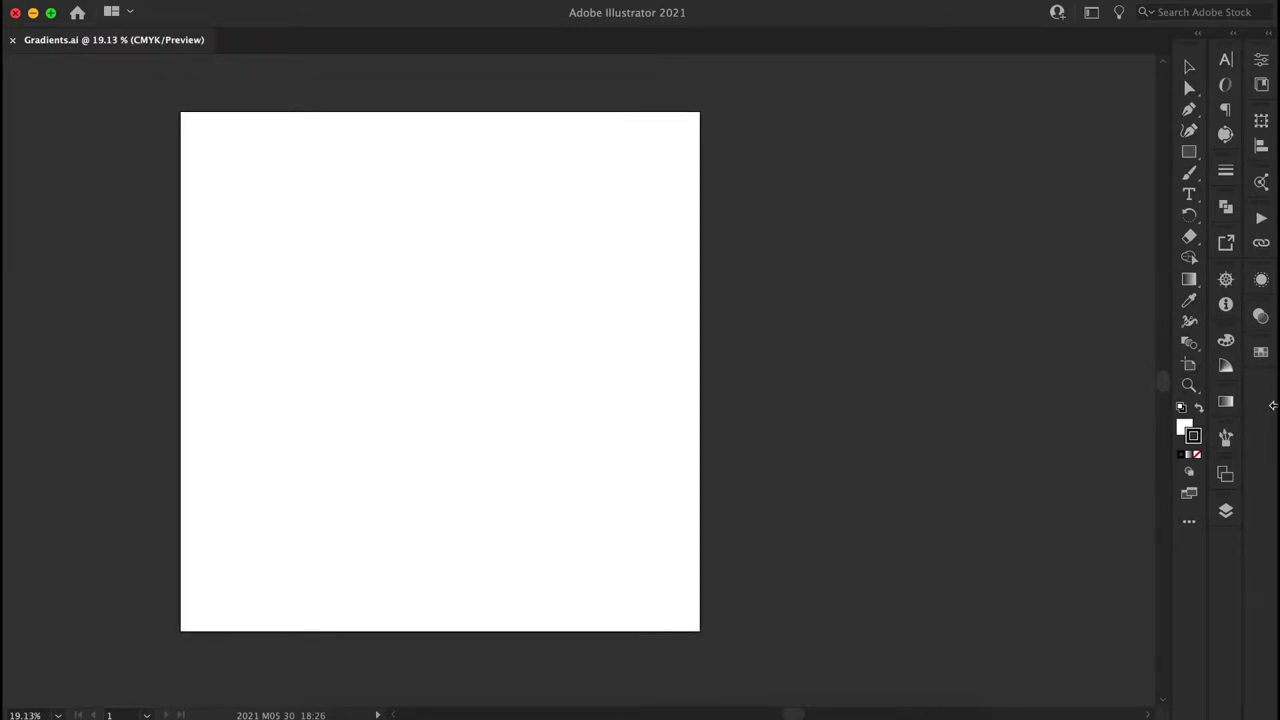
{"action": "left_click", "coordinate": [1190, 154]}
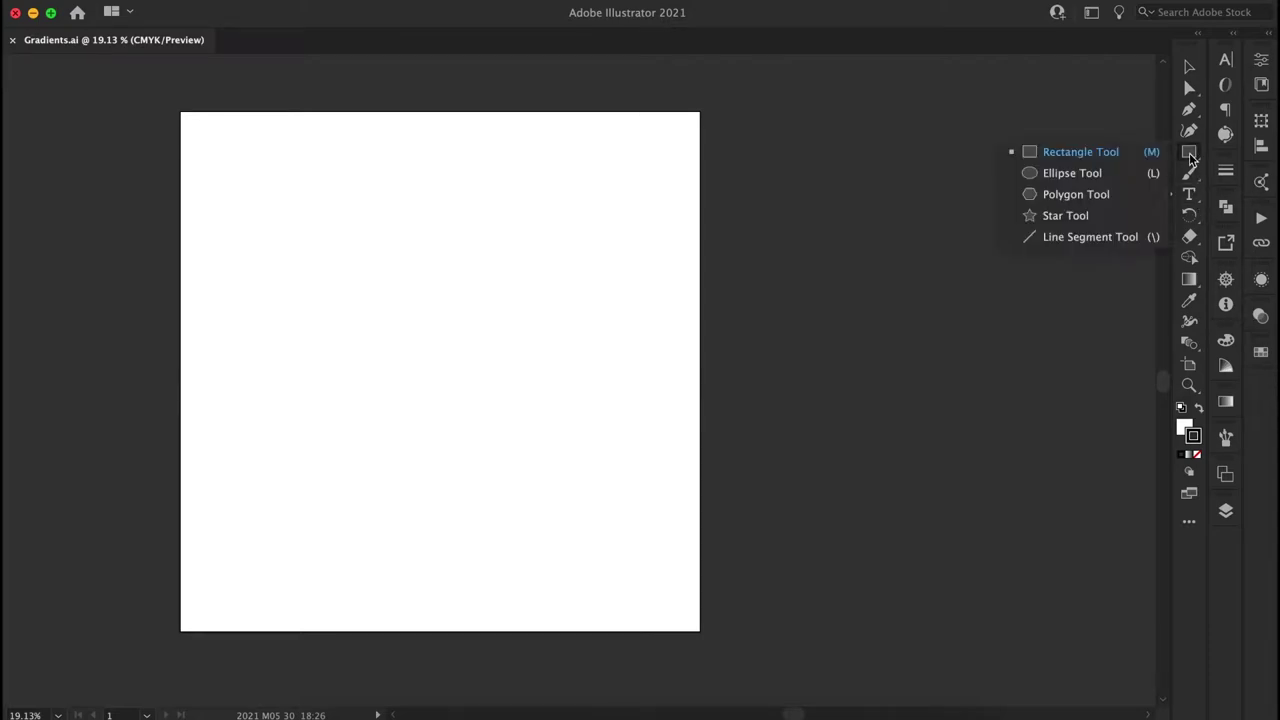
{"action": "left_click", "coordinate": [1128, 173]}
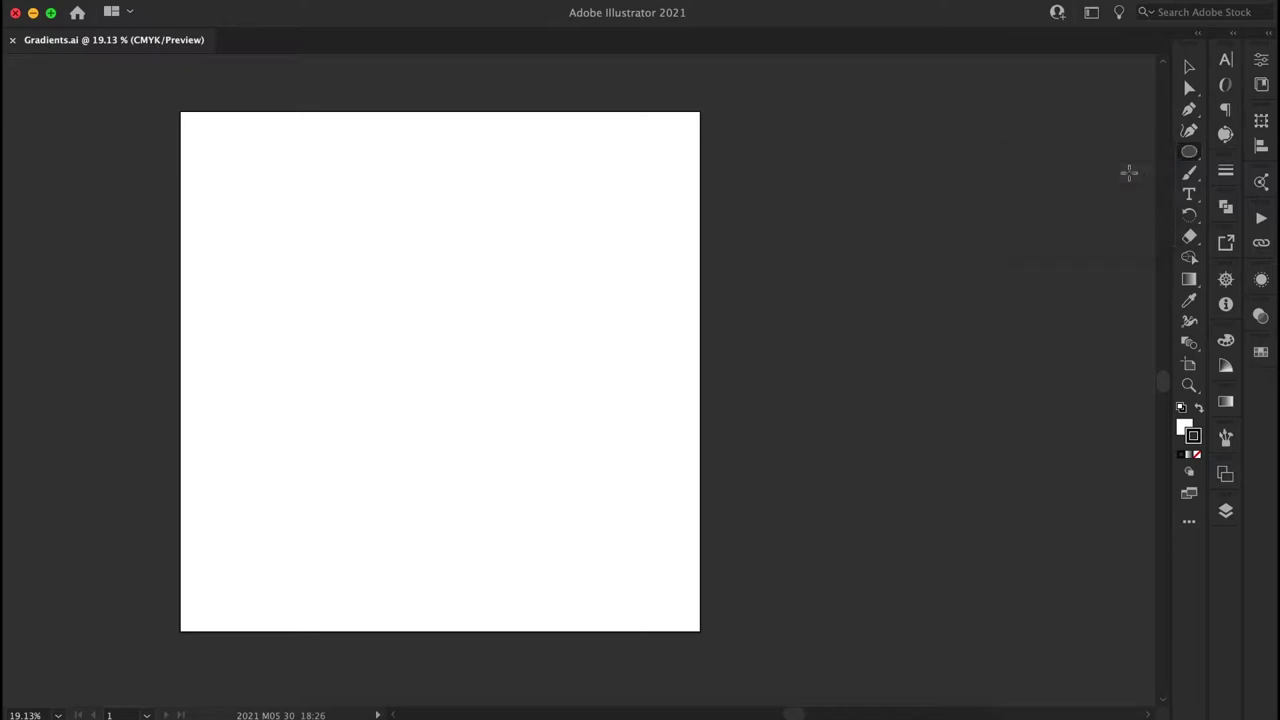
{"action": "left_click_drag", "start_coordinate": [309, 232], "coordinate": [386, 321]}
Step: Apply a freeform points gradient to the circle and recolour its top stop light blue
{"action": "left_click", "coordinate": [1225, 401]}
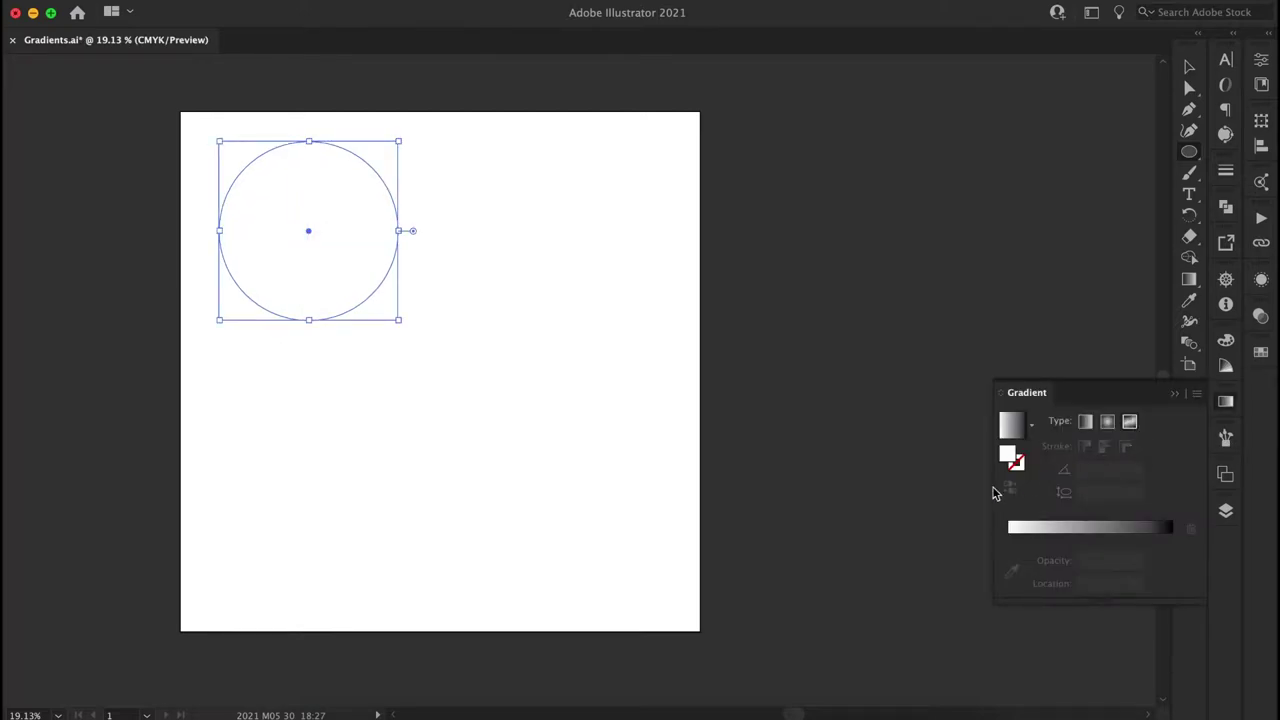
{"action": "left_click", "coordinate": [1129, 421]}
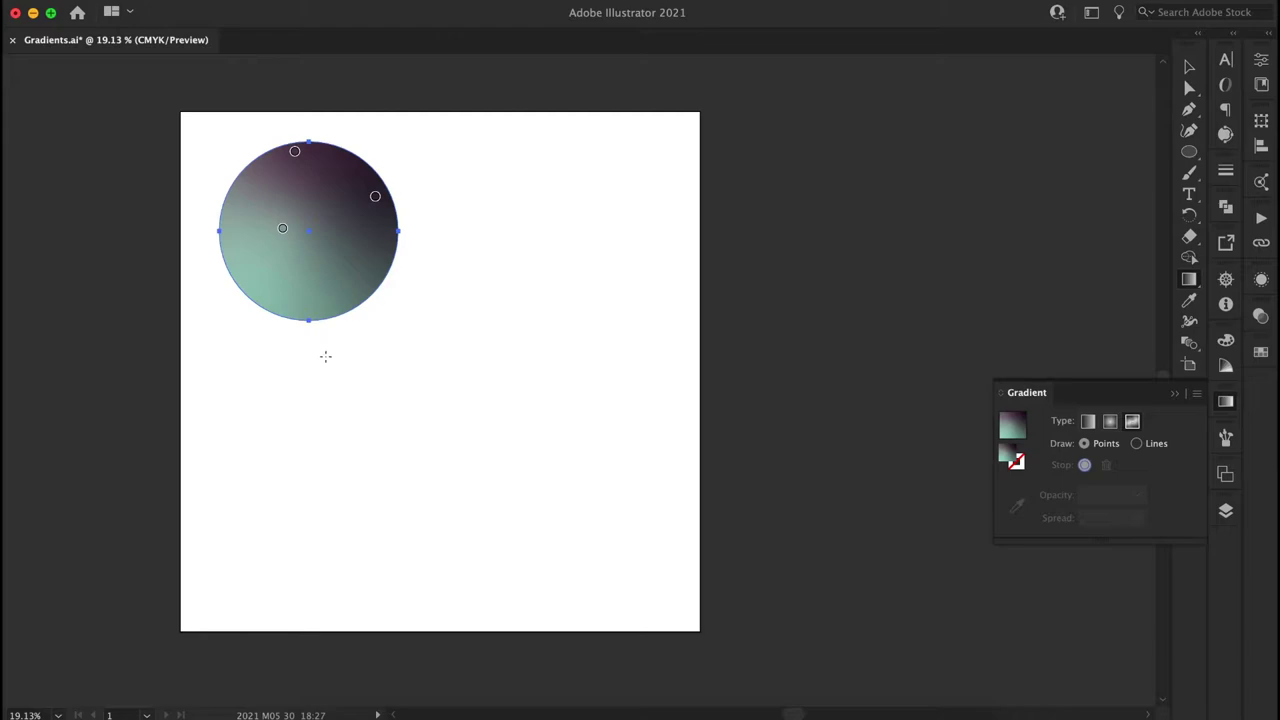
{"action": "left_click", "coordinate": [294, 151]}
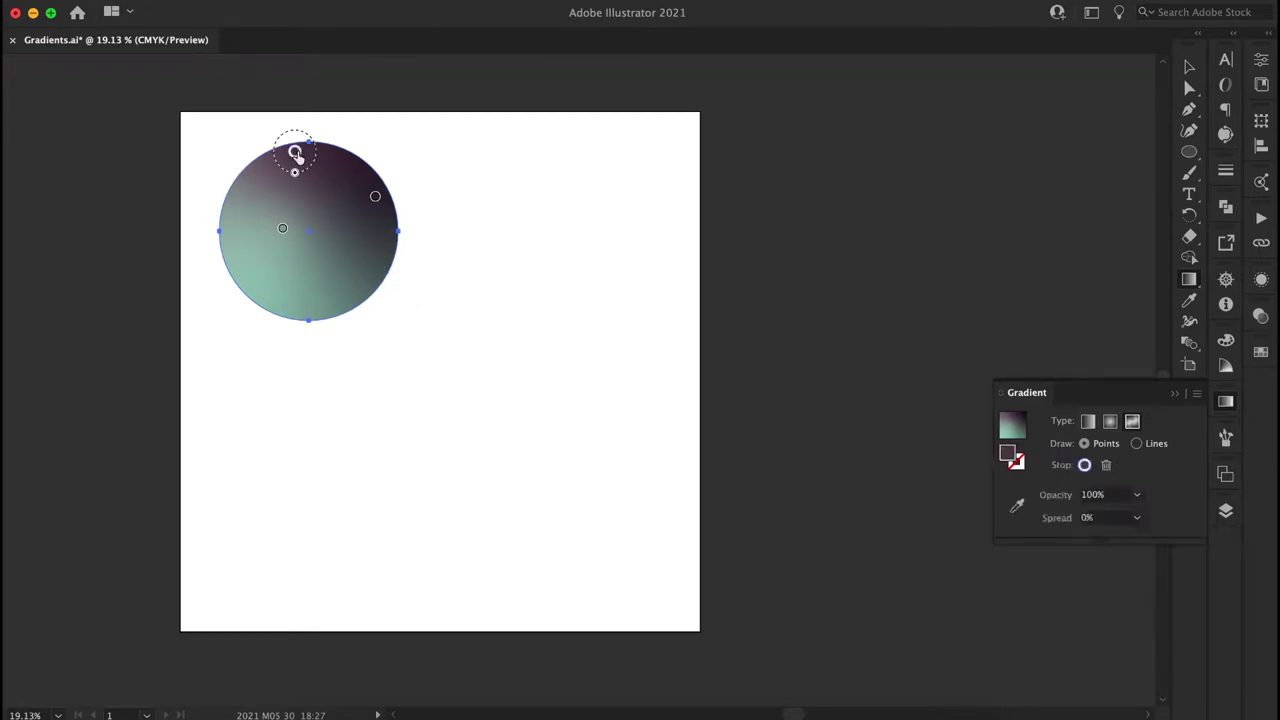
{"action": "double_click", "coordinate": [294, 153]}
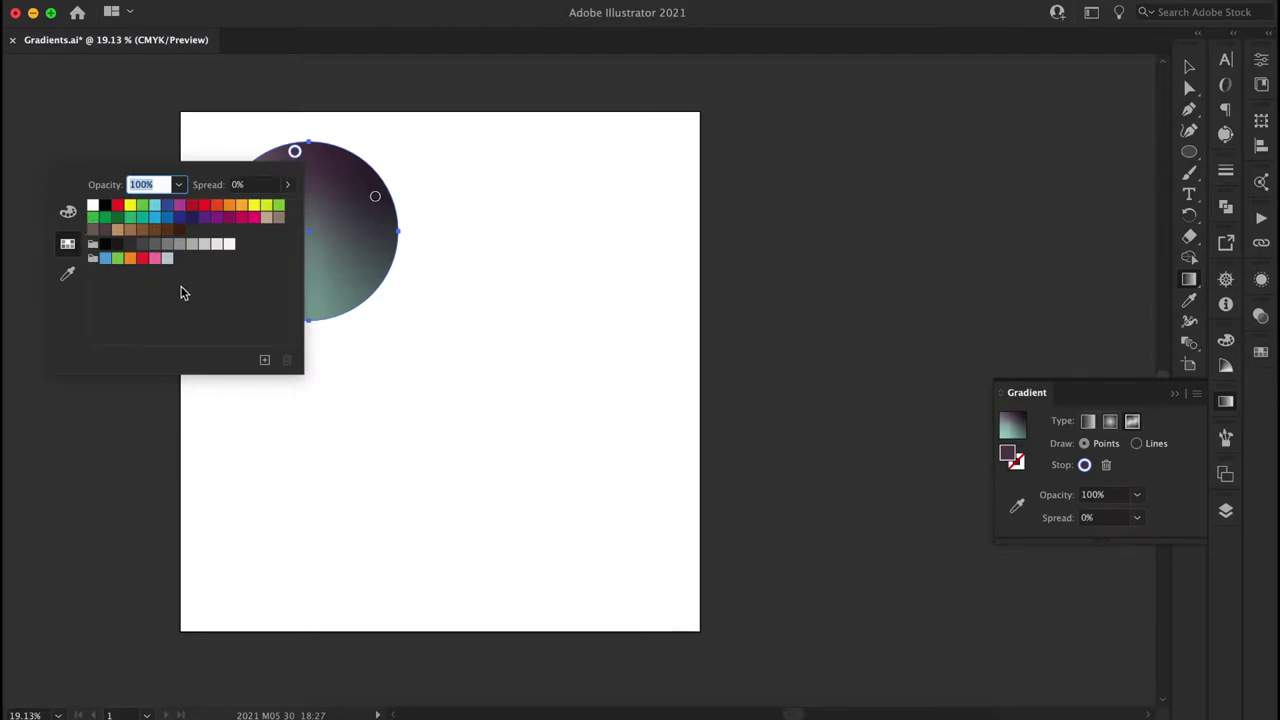
{"action": "left_click", "coordinate": [100, 259]}
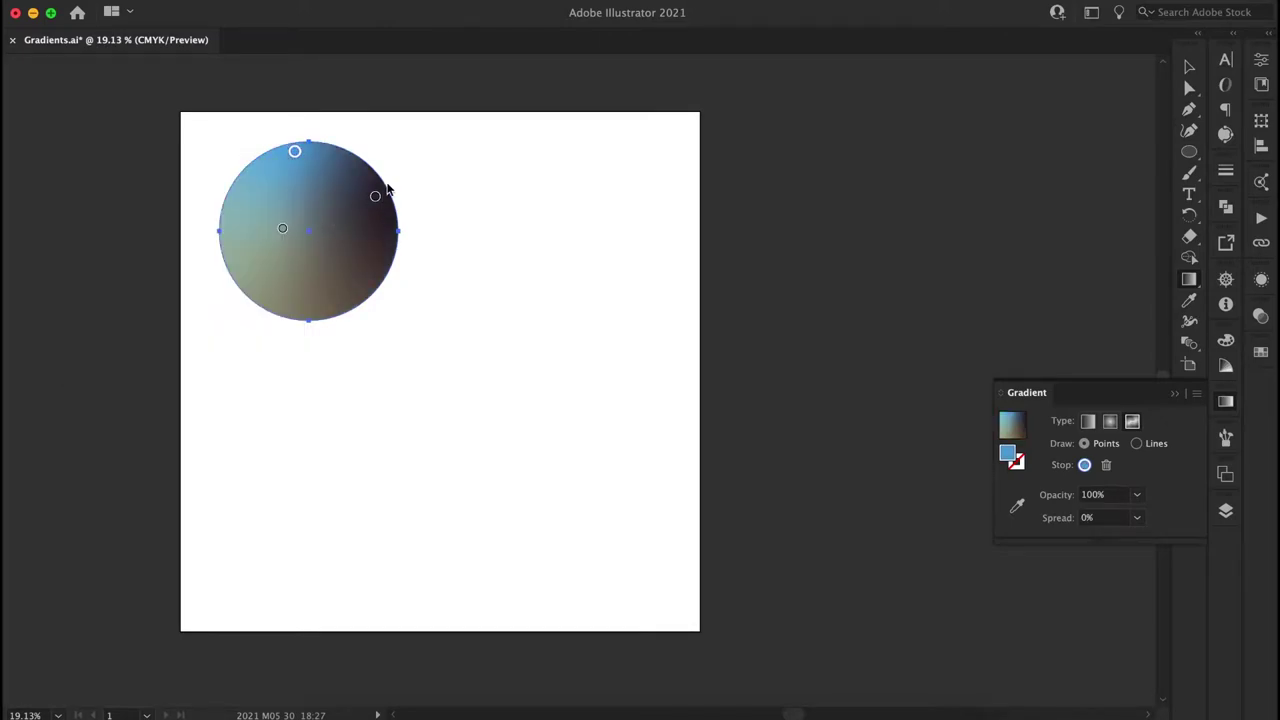
Step: Recolour the gradient stop nearest the circle's centre pink
{"action": "left_click", "coordinate": [282, 232]}
{"action": "double_click", "coordinate": [282, 233]}
{"action": "left_click", "coordinate": [143, 334]}
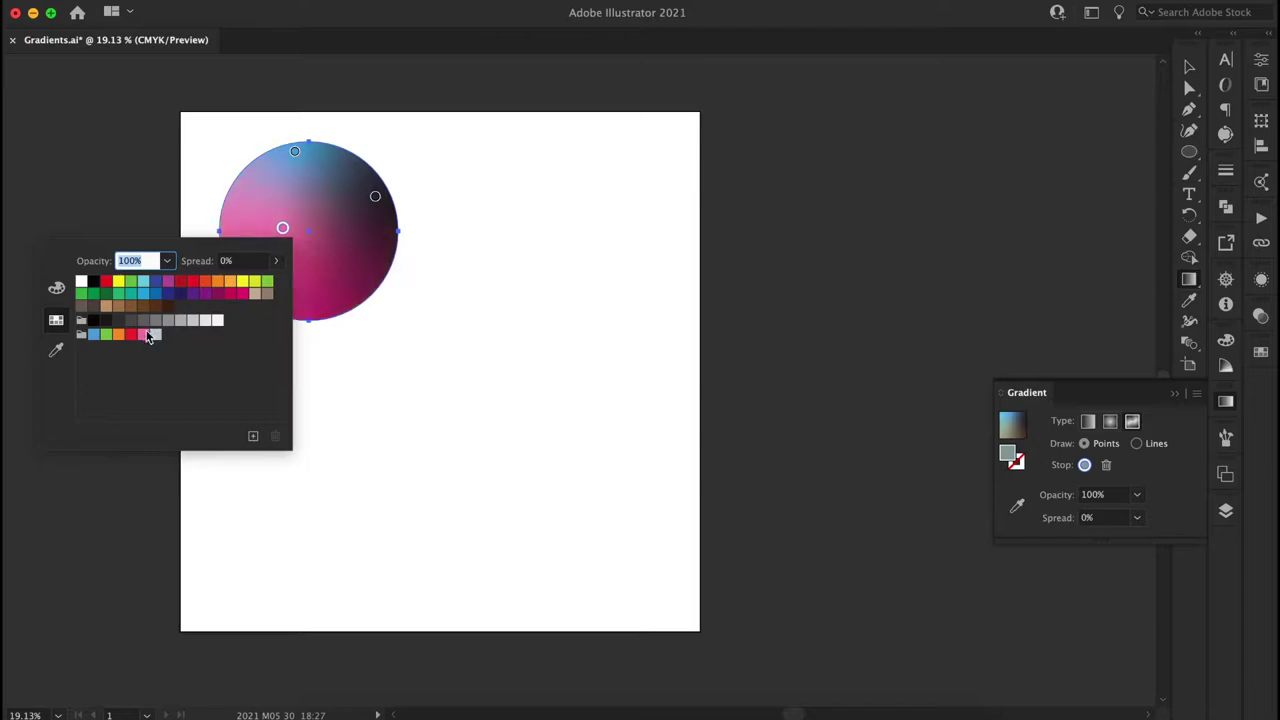
Step: Recolour the gradient stop near the circle's right edge to a vivid blue-violet
{"action": "left_click", "coordinate": [376, 200]}
{"action": "double_click", "coordinate": [376, 199]}
{"action": "left_click", "coordinate": [376, 198]}
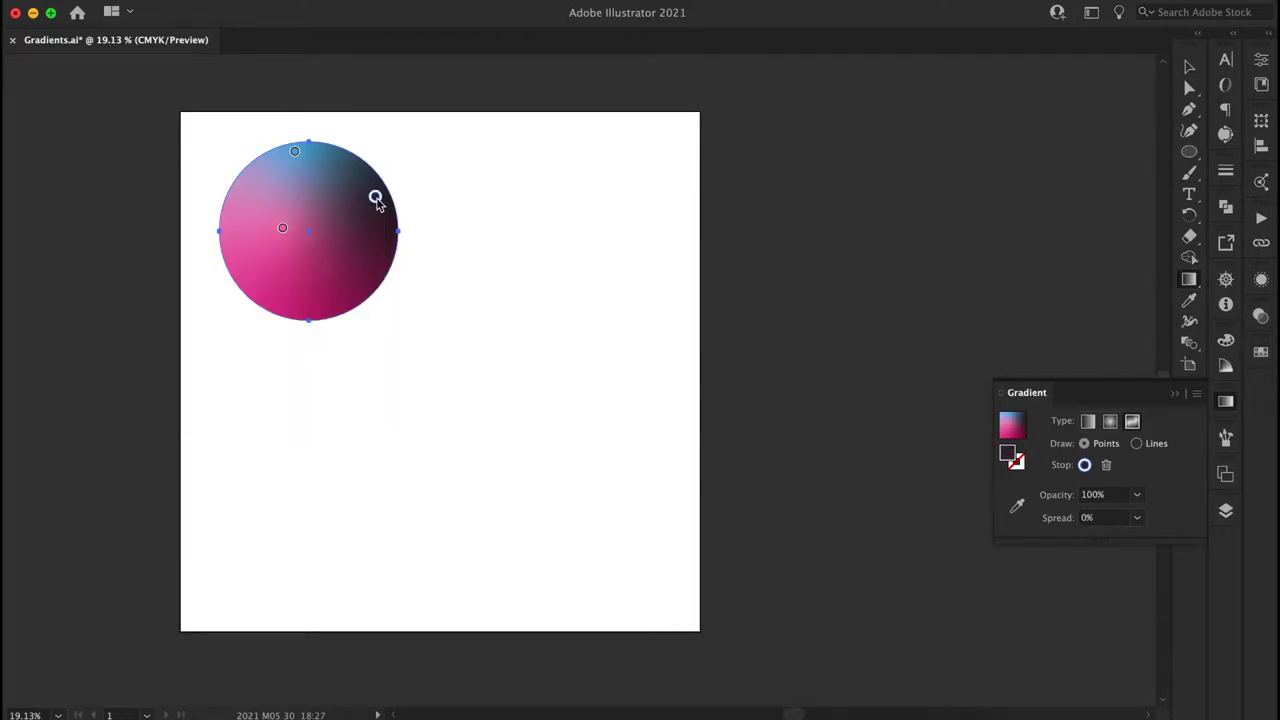
{"action": "double_click", "coordinate": [1014, 459]}
{"action": "left_click", "coordinate": [874, 306]}
{"action": "left_click", "coordinate": [915, 259]}
{"action": "left_click", "coordinate": [1136, 263]}
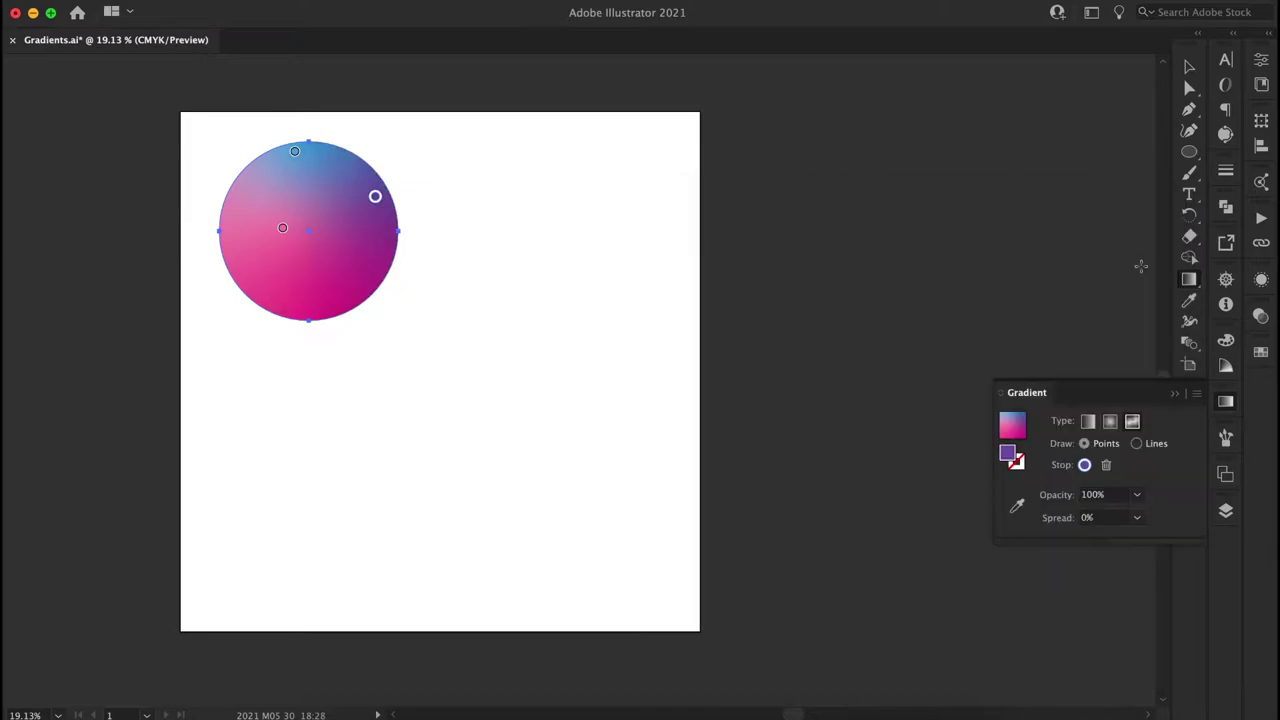
{"action": "double_click", "coordinate": [1014, 459]}
{"action": "left_click", "coordinate": [924, 258]}
{"action": "left_click", "coordinate": [1122, 263]}
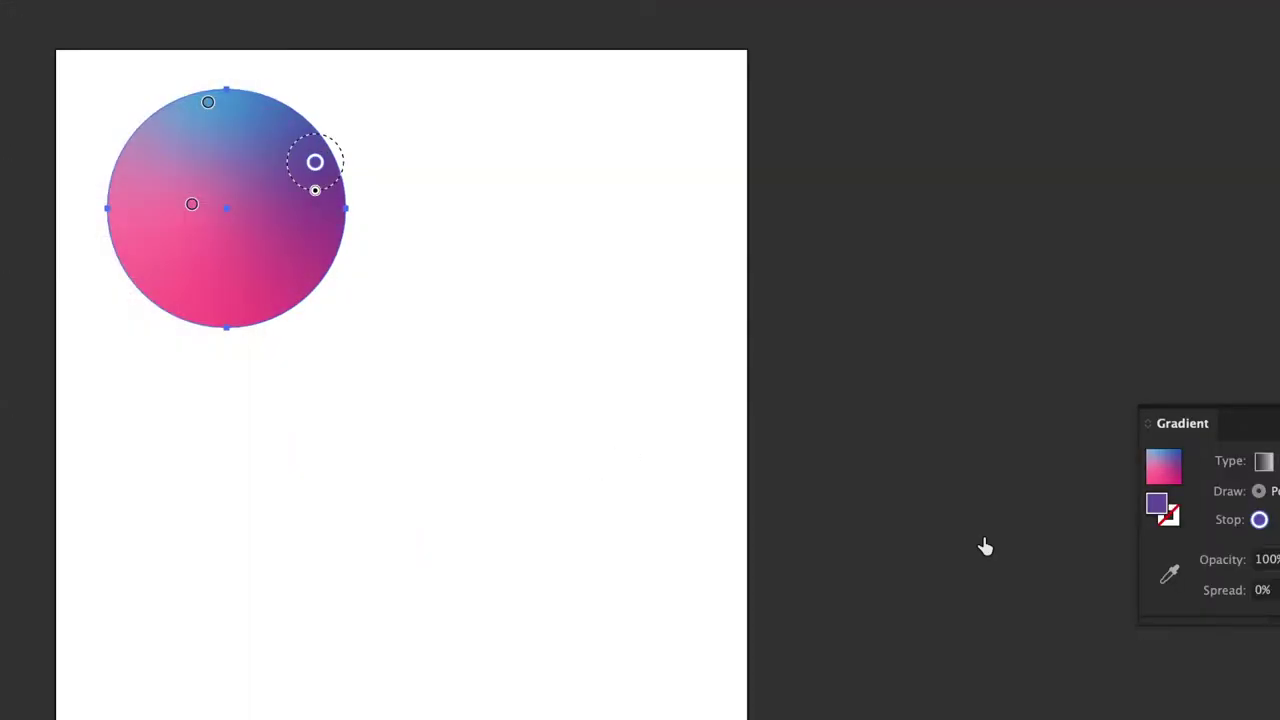
{"action": "double_click", "coordinate": [1156, 503]}
{"action": "left_click", "coordinate": [1262, 251]}
Step: Add a gradient stop in the circle's upper-left area and colour it vivid sky blue
{"action": "double_click", "coordinate": [208, 102]}
{"action": "left_click", "coordinate": [191, 148]}
{"action": "double_click", "coordinate": [1156, 503]}
{"action": "left_click", "coordinate": [1042, 254]}
{"action": "left_click", "coordinate": [1262, 251]}
Step: Move the pink stop slightly down and right, and add a light cyan (a4ffff) stop at the circle's left edge
{"action": "left_click_drag", "start_coordinate": [192, 204], "coordinate": [208, 228]}
{"action": "left_click", "coordinate": [126, 223]}
{"action": "double_click", "coordinate": [1156, 503]}
{"action": "left_click", "coordinate": [1083, 389]}
{"action": "left_click", "coordinate": [853, 242]}
{"action": "left_click", "coordinate": [1262, 251]}
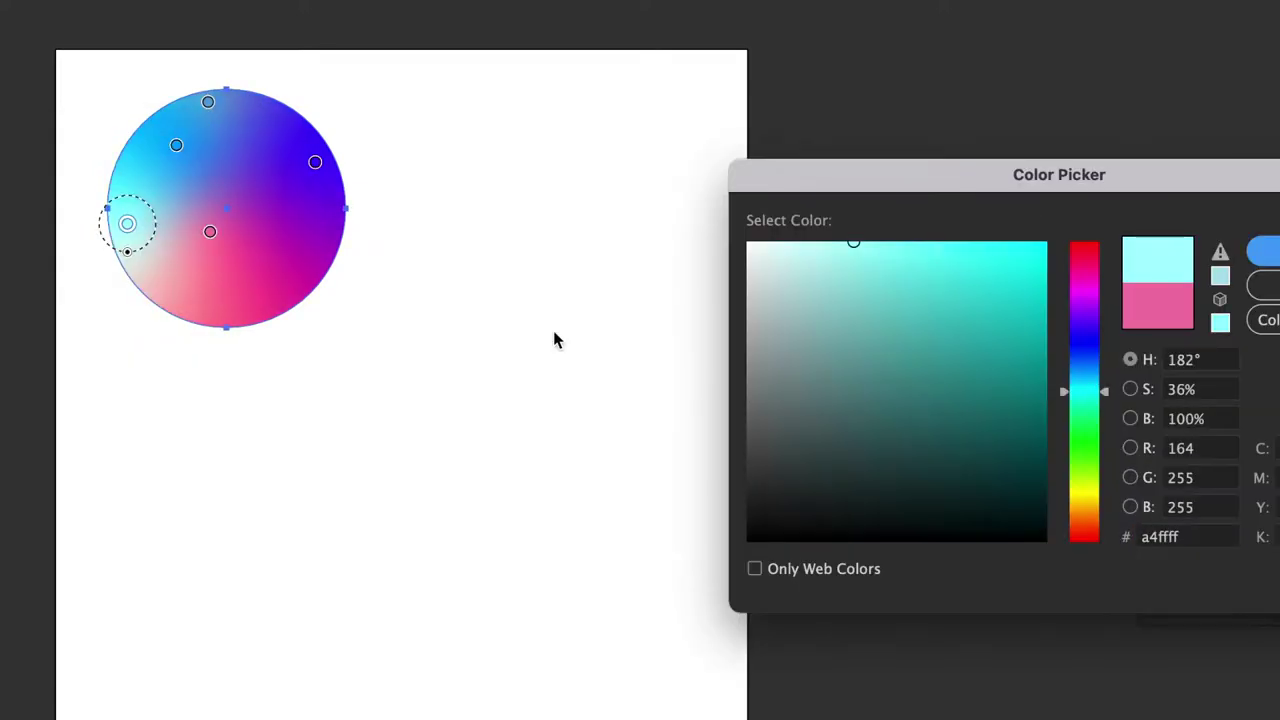
Step: Nudge the cyan stop down along the left edge and move the pink stop up above the circle's centre
{"action": "left_click_drag", "start_coordinate": [126, 223], "coordinate": [122, 234]}
{"action": "left_click", "coordinate": [201, 197]}
{"action": "key", "text": "v"}
{"action": "key", "text": "super+z"}
{"action": "left_click_drag", "start_coordinate": [210, 232], "coordinate": [227, 188]}
Step: Add a gradient stop near the circle's lower-right edge and colour it vivid magenta
{"action": "left_click", "coordinate": [327, 253]}
{"action": "double_click", "coordinate": [1158, 503]}
{"action": "left_click", "coordinate": [1042, 252]}
{"action": "left_click", "coordinate": [1262, 251]}
Step: Add stops at the circle's upper right, lower left and top, and shift the two upper-left blue stops outward
{"action": "left_click", "coordinate": [275, 117]}
{"action": "left_click", "coordinate": [198, 247]}
{"action": "left_click", "coordinate": [232, 115]}
{"action": "left_click_drag", "start_coordinate": [176, 145], "coordinate": [162, 153]}
{"action": "left_click_drag", "start_coordinate": [208, 102], "coordinate": [197, 107]}
Step: Recolour the circle's top gradient stop pale aqua
{"action": "left_click", "coordinate": [231, 117]}
{"action": "double_click", "coordinate": [1156, 503]}
{"action": "left_click", "coordinate": [819, 242]}
{"action": "left_click", "coordinate": [1262, 251]}
Step: Reposition the centre pink, upper-left blue, upper-right pink and right blue-violet stops to refine the circle's colour blend
{"action": "left_click_drag", "start_coordinate": [222, 198], "coordinate": [225, 204]}
{"action": "left_click_drag", "start_coordinate": [197, 107], "coordinate": [185, 111]}
{"action": "left_click_drag", "start_coordinate": [275, 117], "coordinate": [280, 119]}
{"action": "left_click_drag", "start_coordinate": [315, 162], "coordinate": [313, 176]}
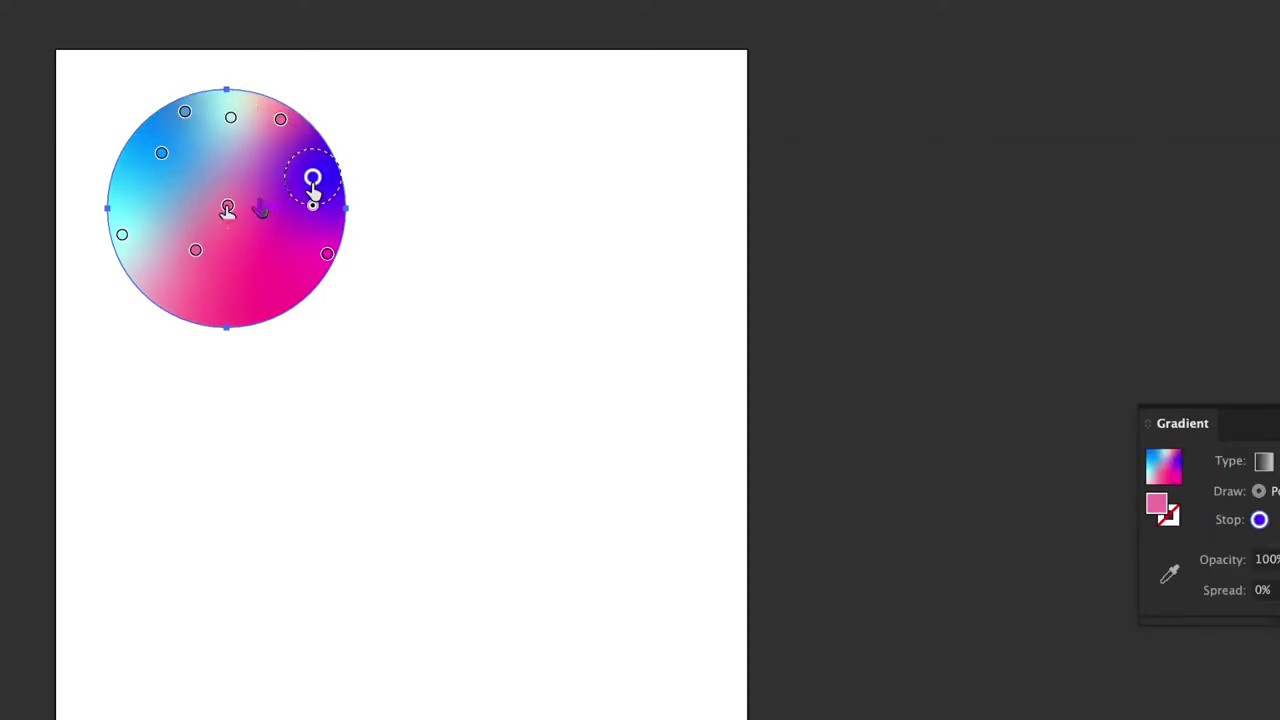
{"action": "left_click_drag", "start_coordinate": [280, 119], "coordinate": [264, 144]}
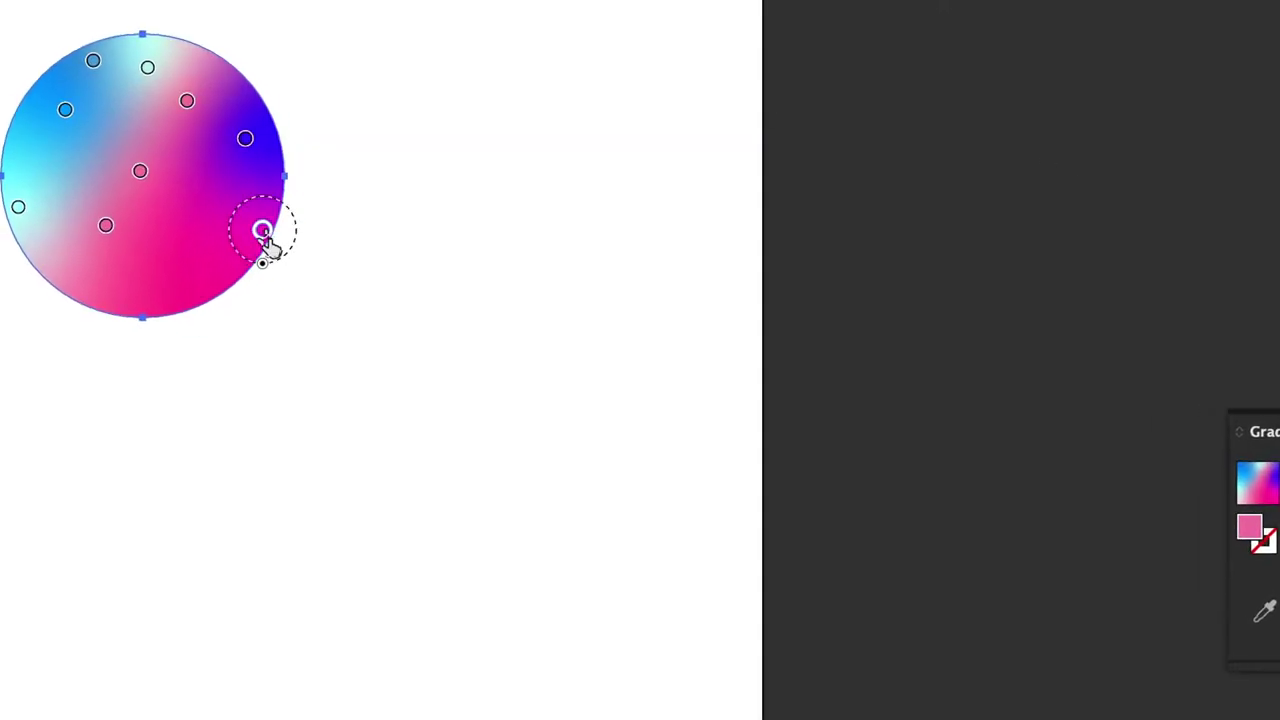
Step: Duplicate the gradient circle to its lower right and recolour the copy's right-hand stop bright blue
{"action": "key", "text": "v"}
{"action": "left_click_drag", "start_coordinate": [263, 230], "coordinate": [598, 486]}
{"action": "key", "text": "g"}
{"action": "left_click", "coordinate": [597, 374]}
{"action": "double_click", "coordinate": [1250, 527]}
{"action": "key", "text": "Return"}
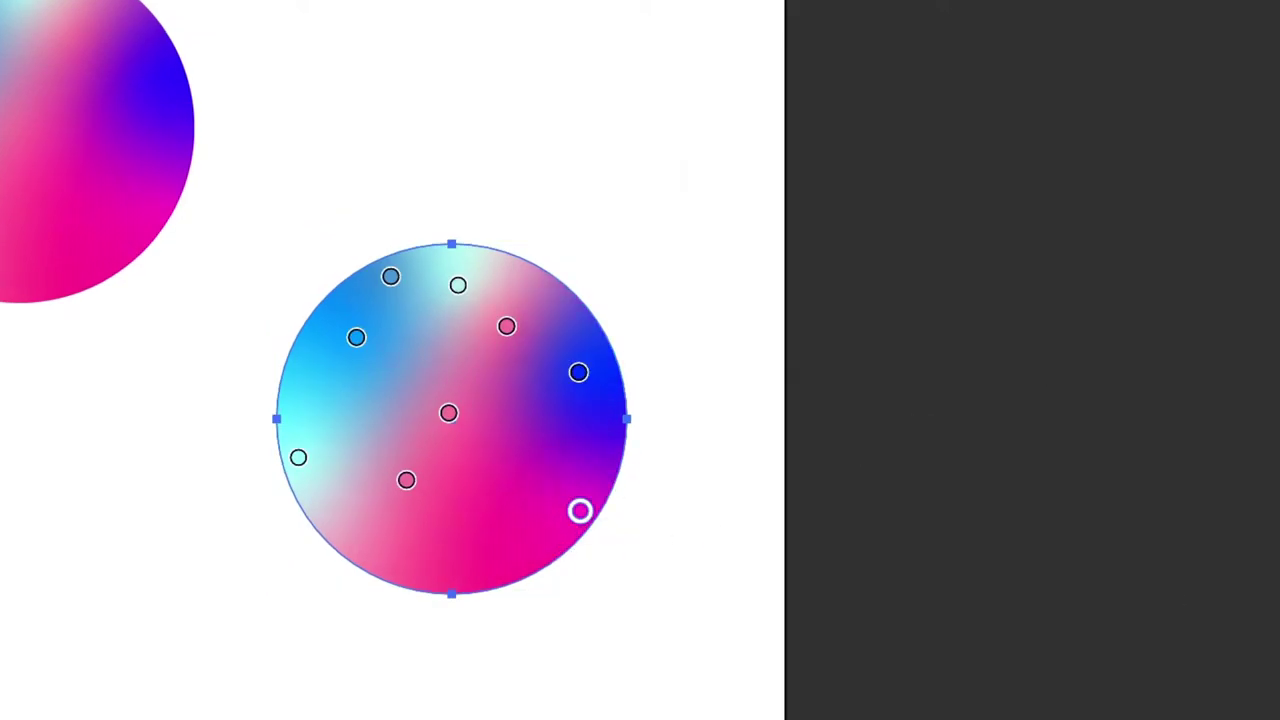
Step: Recolour the copied circle's lower-right stop bright green and its lower-left stop vivid magenta
{"action": "double_click", "coordinate": [1250, 527]}
{"action": "left_click", "coordinate": [406, 480]}
{"action": "double_click", "coordinate": [1250, 527]}
{"action": "left_click", "coordinate": [1117, 178]}
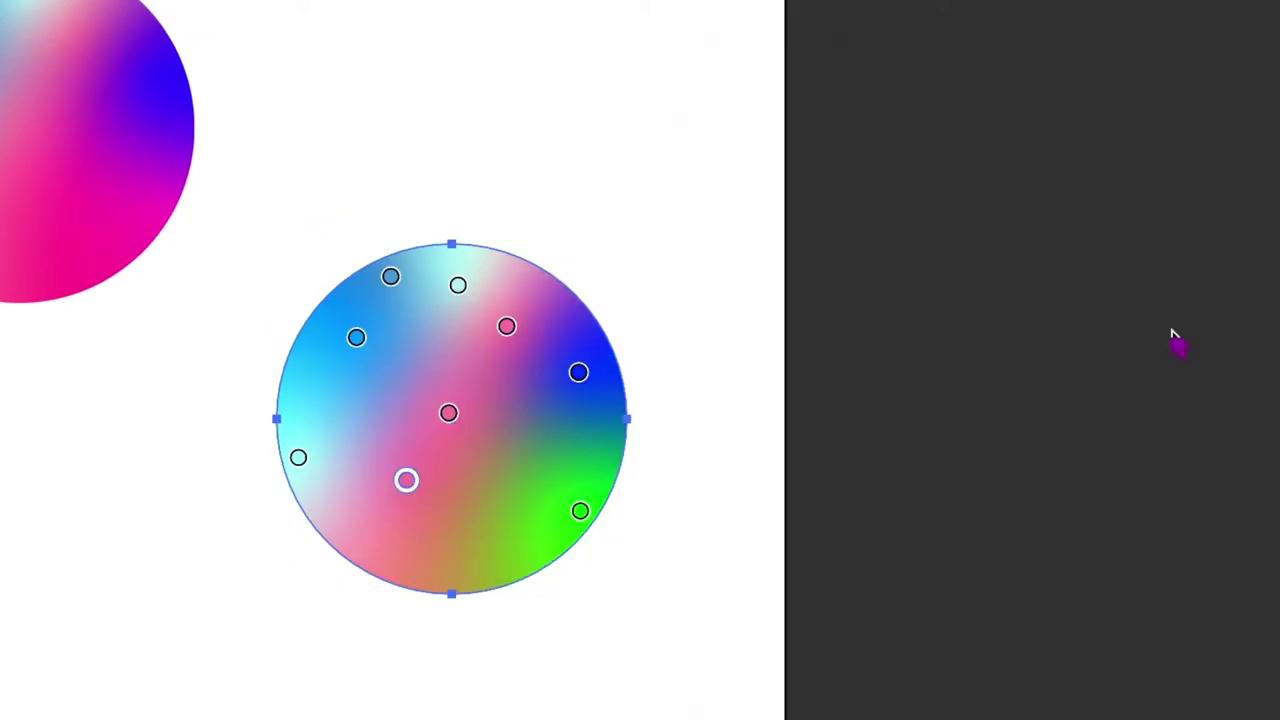
Step: Add two stops in the copied circle's lower middle and right of centre, and spread the surrounding stops outward
{"action": "left_click_drag", "start_coordinate": [406, 480], "coordinate": [375, 501]}
{"action": "left_click_drag", "start_coordinate": [449, 413], "coordinate": [428, 416]}
{"action": "left_click", "coordinate": [458, 285]}
{"action": "left_click", "coordinate": [457, 495]}
{"action": "left_click", "coordinate": [523, 420]}
{"action": "left_click_drag", "start_coordinate": [375, 501], "coordinate": [368, 496]}
{"action": "left_click_drag", "start_coordinate": [357, 338], "coordinate": [330, 331]}
{"action": "left_click_drag", "start_coordinate": [299, 457], "coordinate": [296, 431]}
{"action": "left_click_drag", "start_coordinate": [507, 326], "coordinate": [517, 324]}
Step: Move the green stop closer to the copied circle's lower-right edge and deselect the circle
{"action": "left_click", "coordinate": [971, 263], "text": "ctrl"}
{"action": "left_click", "coordinate": [590, 500], "text": "ctrl"}
{"action": "left_click_drag", "start_coordinate": [581, 511], "coordinate": [590, 520]}
{"action": "key", "text": "v"}
{"action": "key", "text": "Right"}
{"action": "left_click", "coordinate": [1087, 176]}
Step: Switch to Cd:Poster.psd in Photoshop and arrange its window beside the Illustrator circles
{"action": "left_click_drag", "start_coordinate": [1277, 3], "coordinate": [904, 3]}
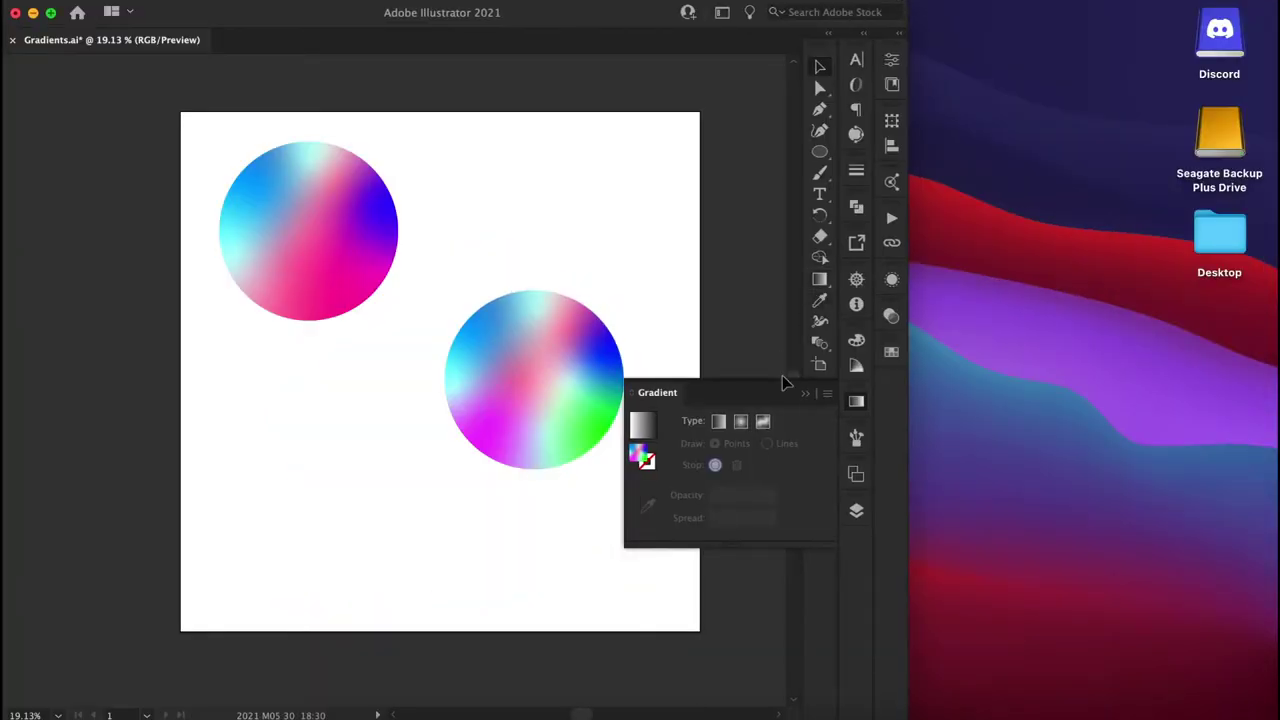
{"action": "left_click", "coordinate": [807, 393]}
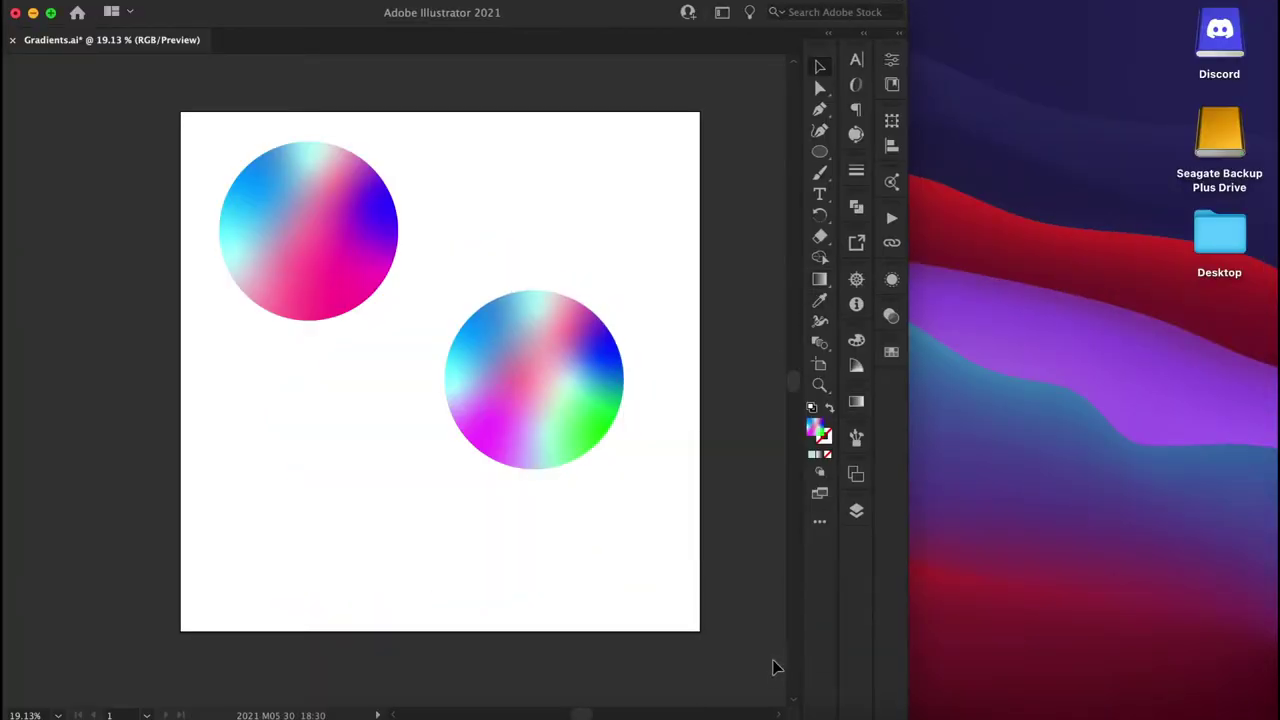
{"action": "left_click", "coordinate": [886, 712]}
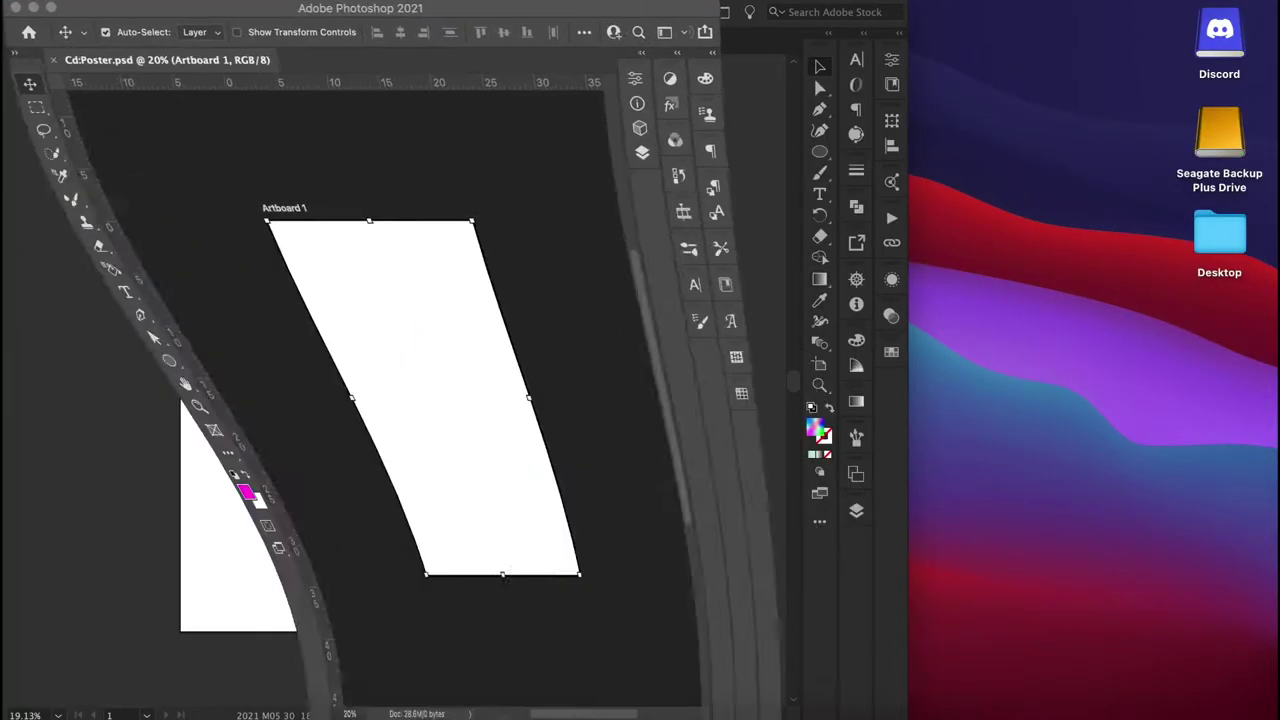
{"action": "left_click_drag", "start_coordinate": [711, 5], "coordinate": [1052, 7]}
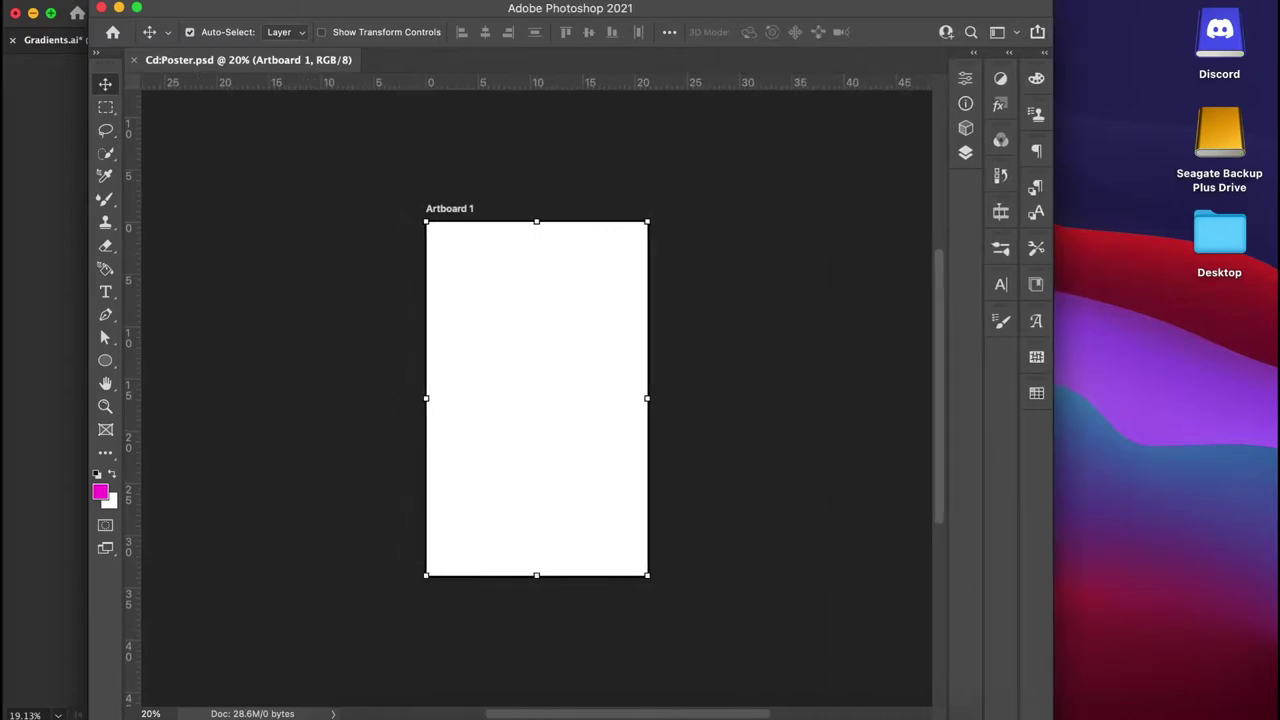
{"action": "left_click_drag", "start_coordinate": [91, 6], "coordinate": [170, 6]}
{"action": "left_click_drag", "start_coordinate": [443, 9], "coordinate": [858, 8]}
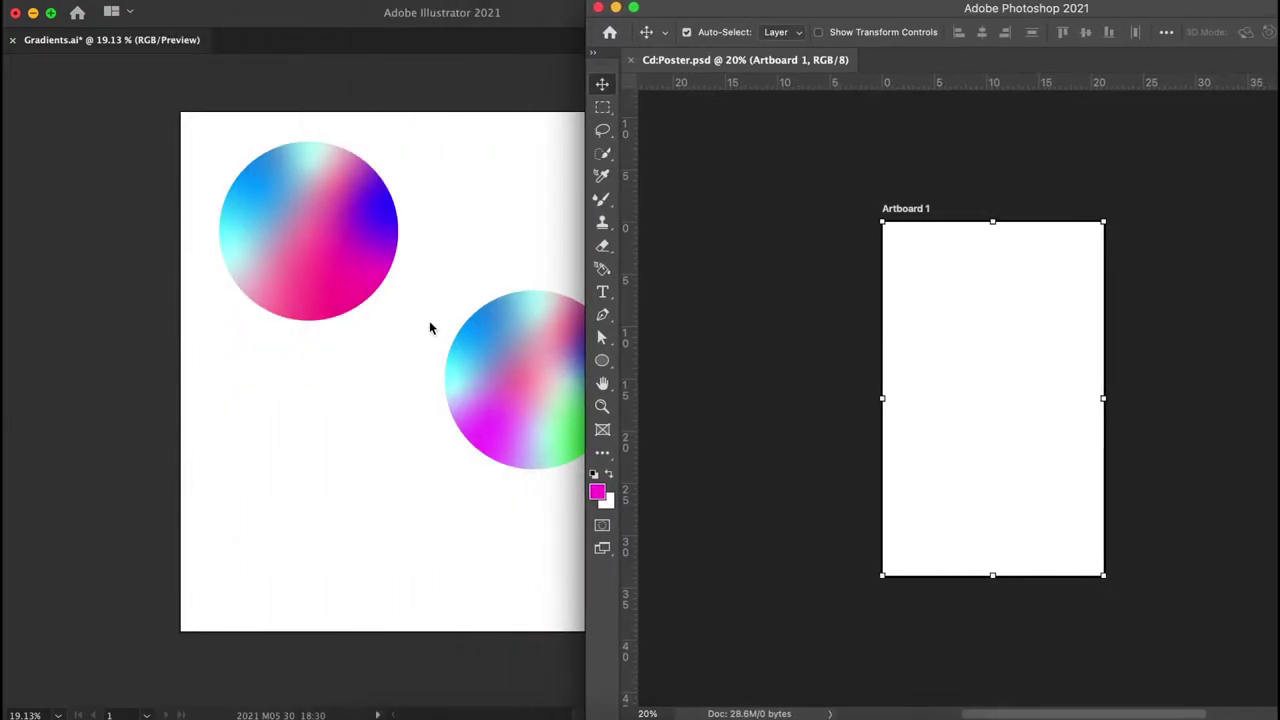
Step: Place the upper-left Illustrator circle on the Photoshop poster artboard, scaled down to about a third of the artboard's width
{"action": "left_click", "coordinate": [303, 333]}
{"action": "left_click_drag", "start_coordinate": [329, 257], "coordinate": [950, 340]}
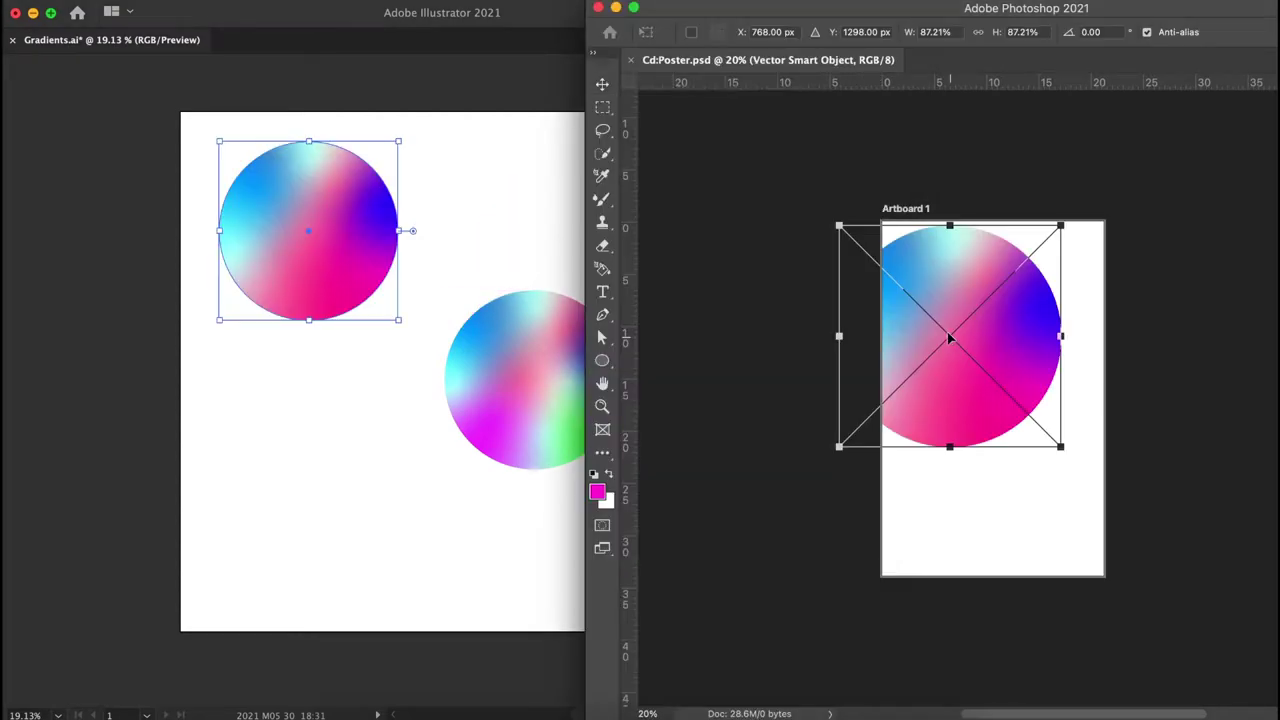
{"action": "left_click_drag", "start_coordinate": [751, 16], "coordinate": [461, 16]}
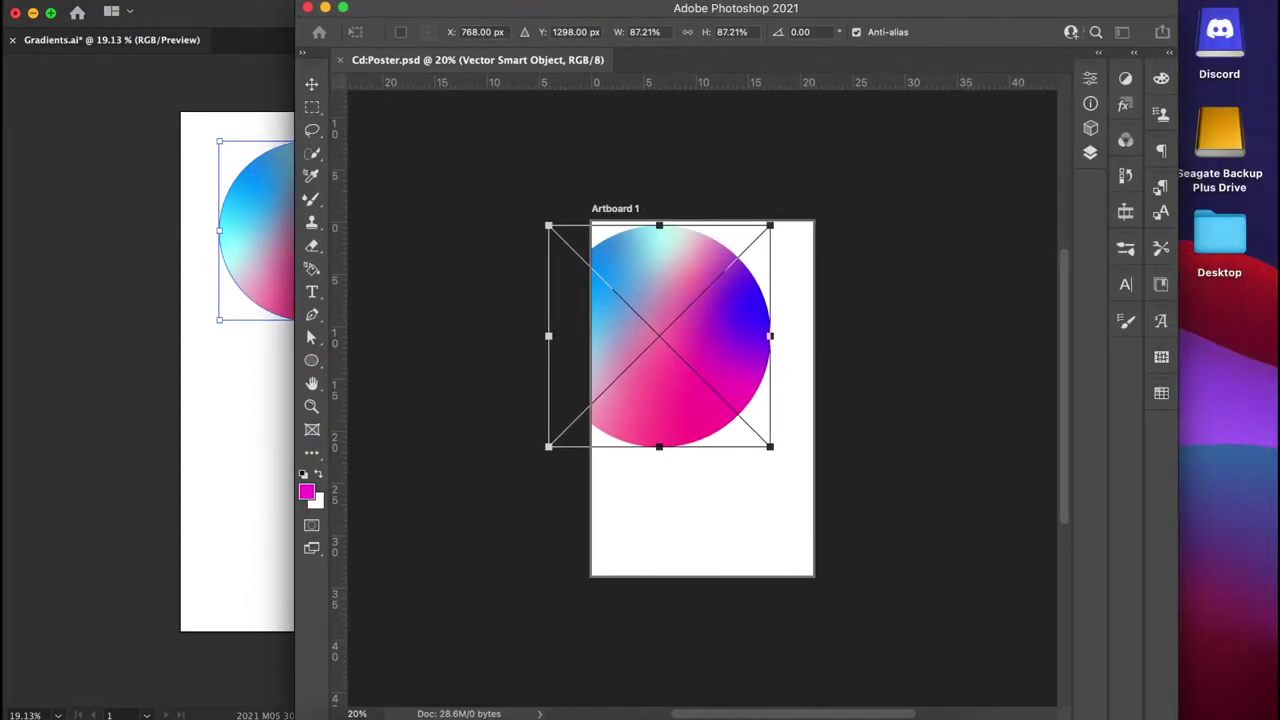
{"action": "left_click", "coordinate": [343, 9]}
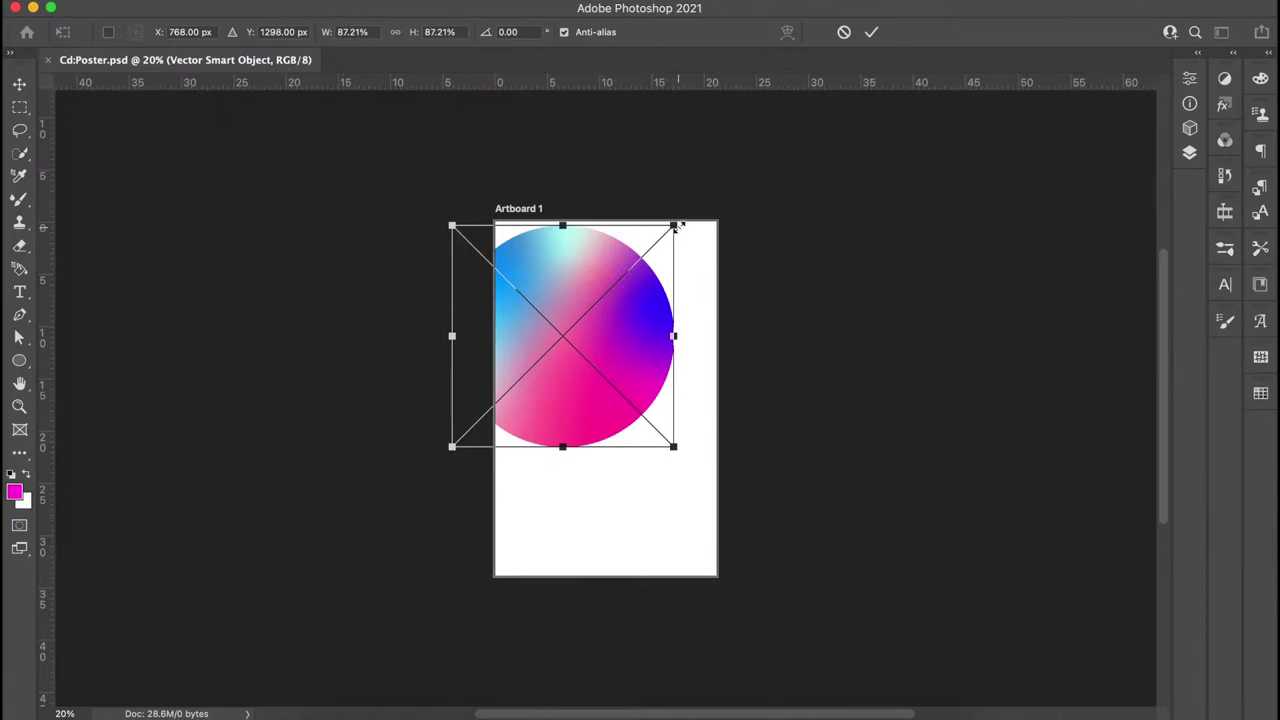
{"action": "left_click_drag", "start_coordinate": [674, 226], "coordinate": [608, 310]}
{"action": "key", "text": "Return"}
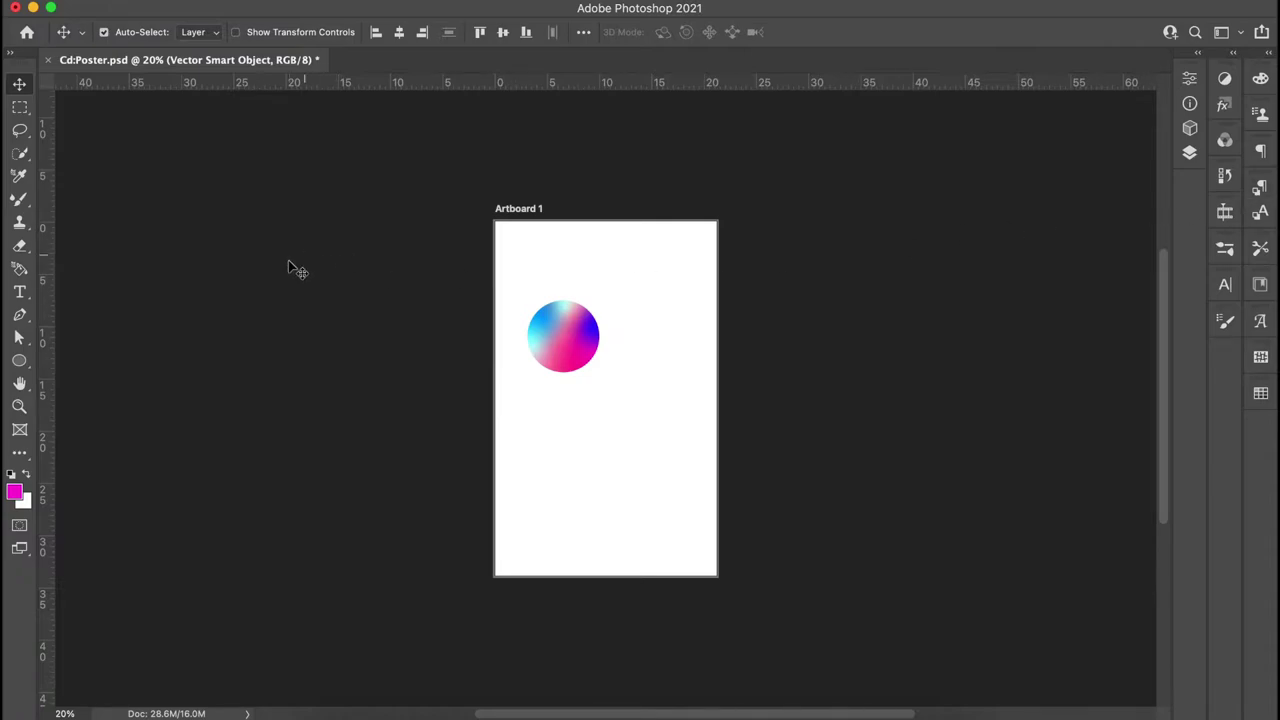
Step: Activate the Mixer Brush tool and rasterize the placed circle's smart object
{"action": "scroll", "coordinate": [525, 336], "scroll_direction": "up", "scroll_amount": 3}
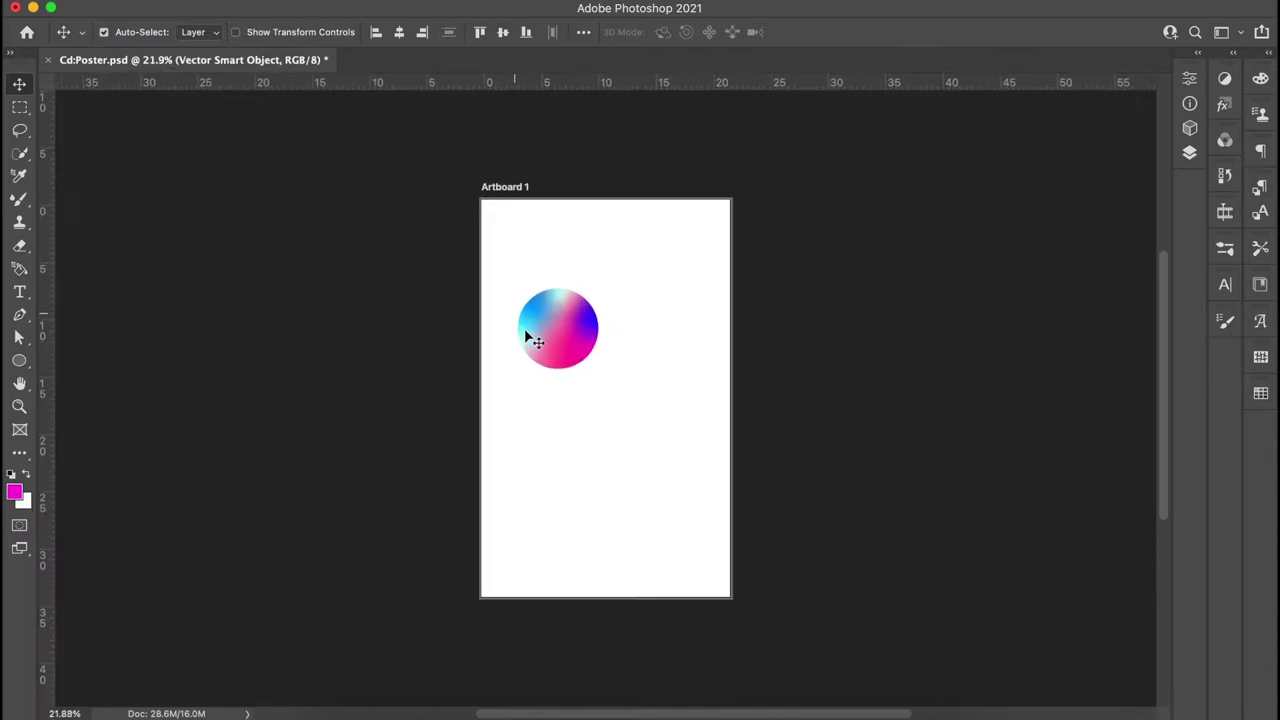
{"action": "left_click", "coordinate": [28, 208]}
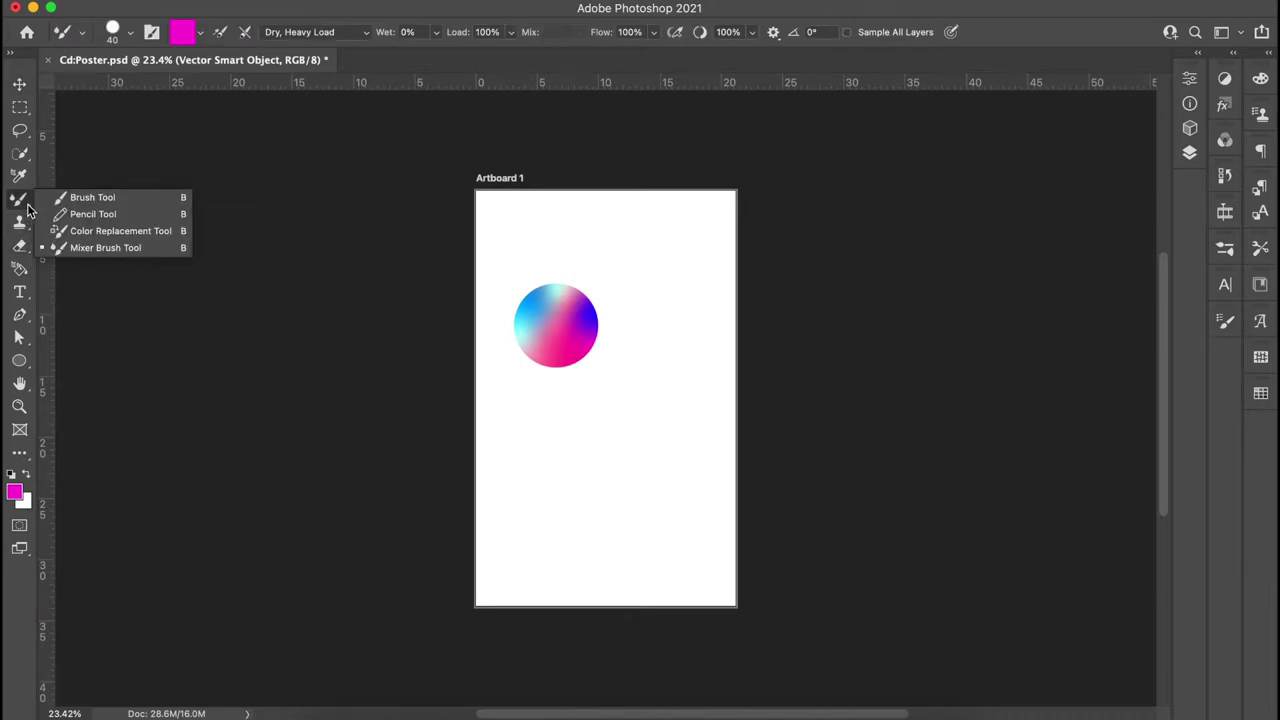
{"action": "left_click", "coordinate": [104, 249]}
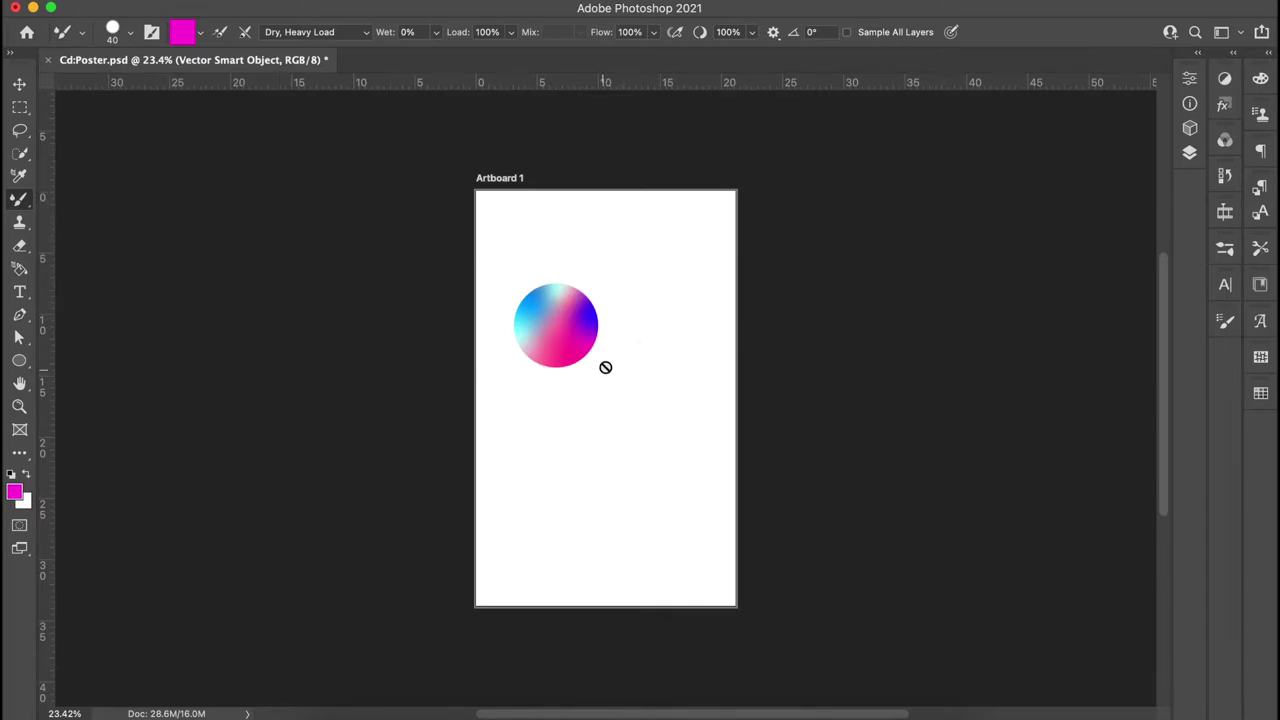
{"action": "left_click", "coordinate": [551, 320]}
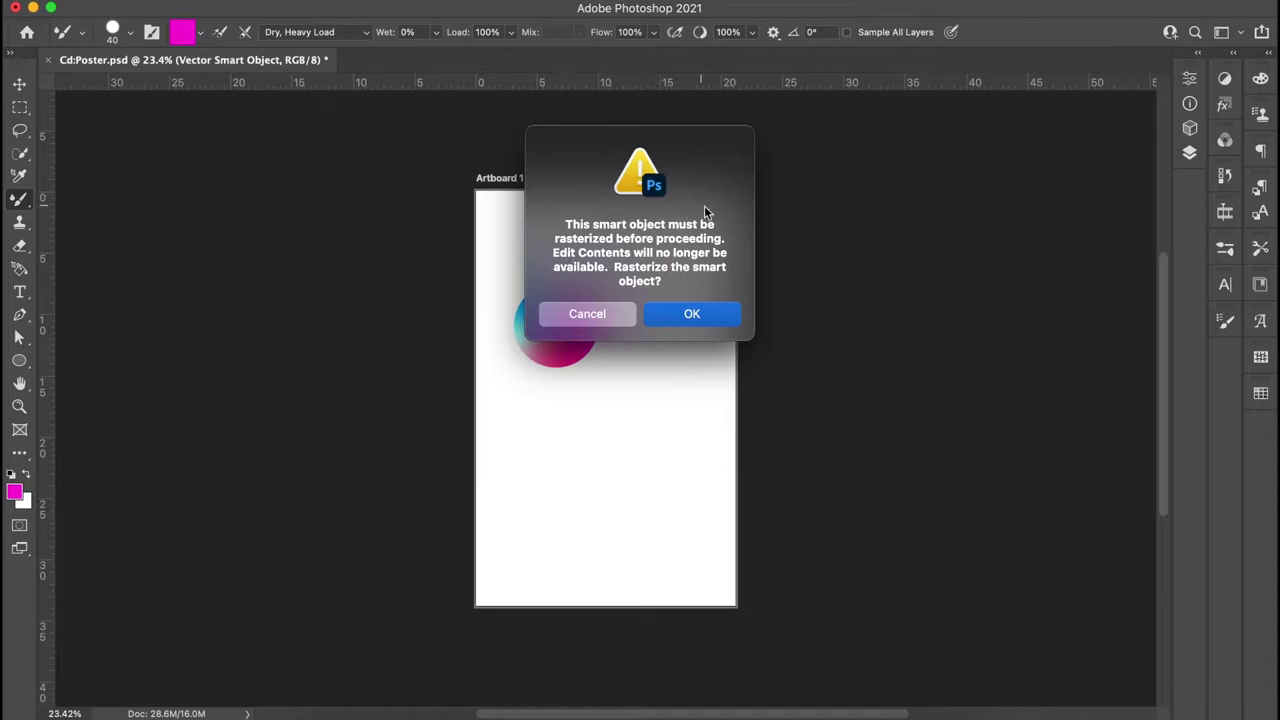
{"action": "left_click", "coordinate": [706, 322]}
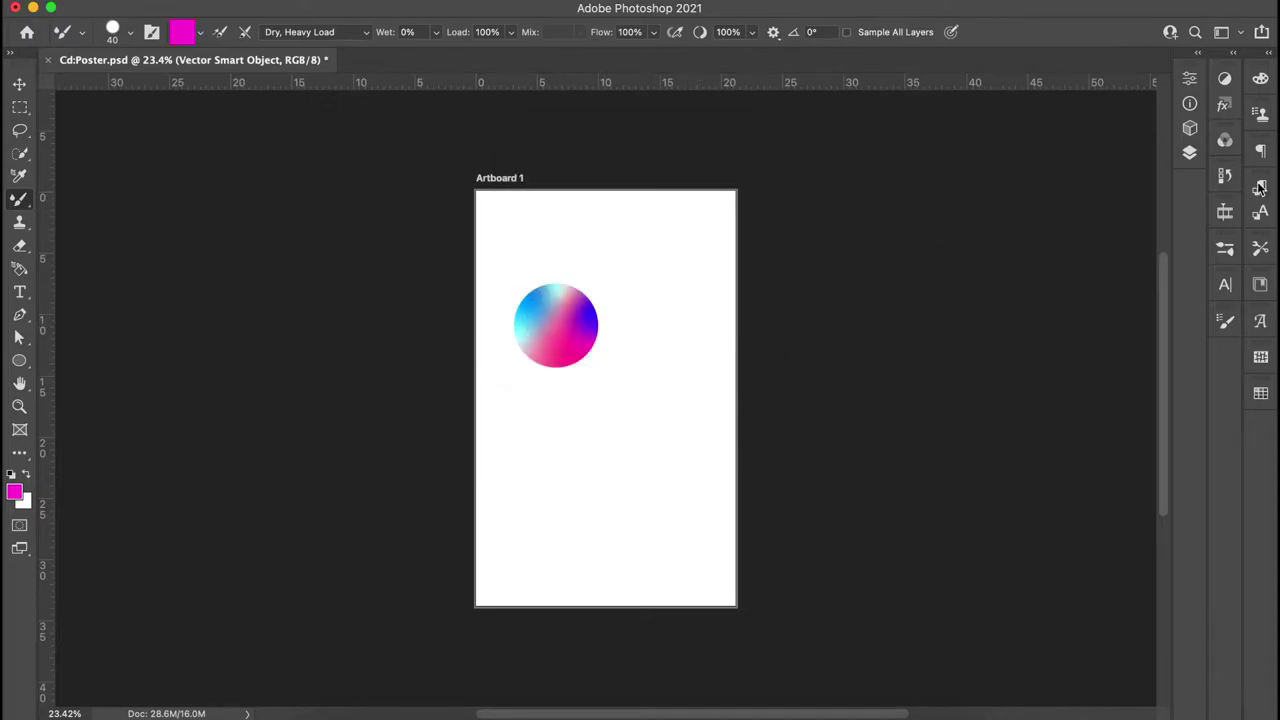
Step: Show the layer list, fit the artboard in view and set the Mixer Brush size to 800
{"action": "left_click", "coordinate": [1189, 152]}
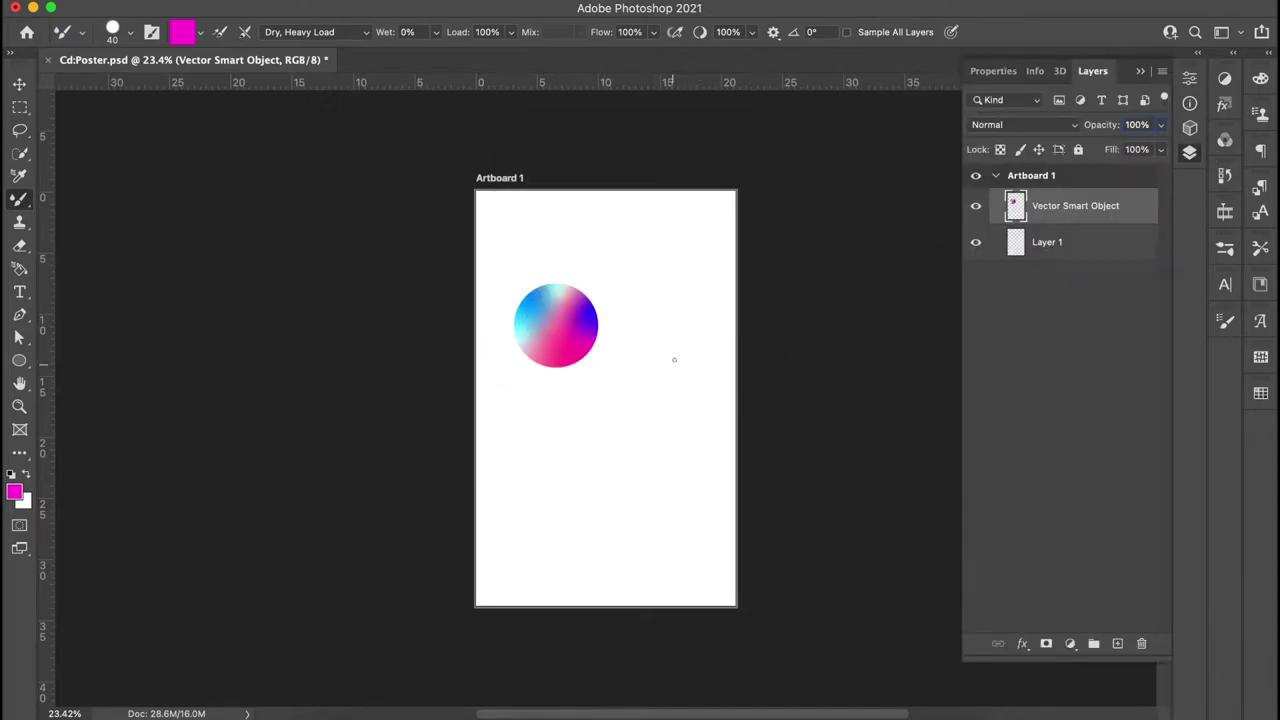
{"action": "key", "text": "super+0"}
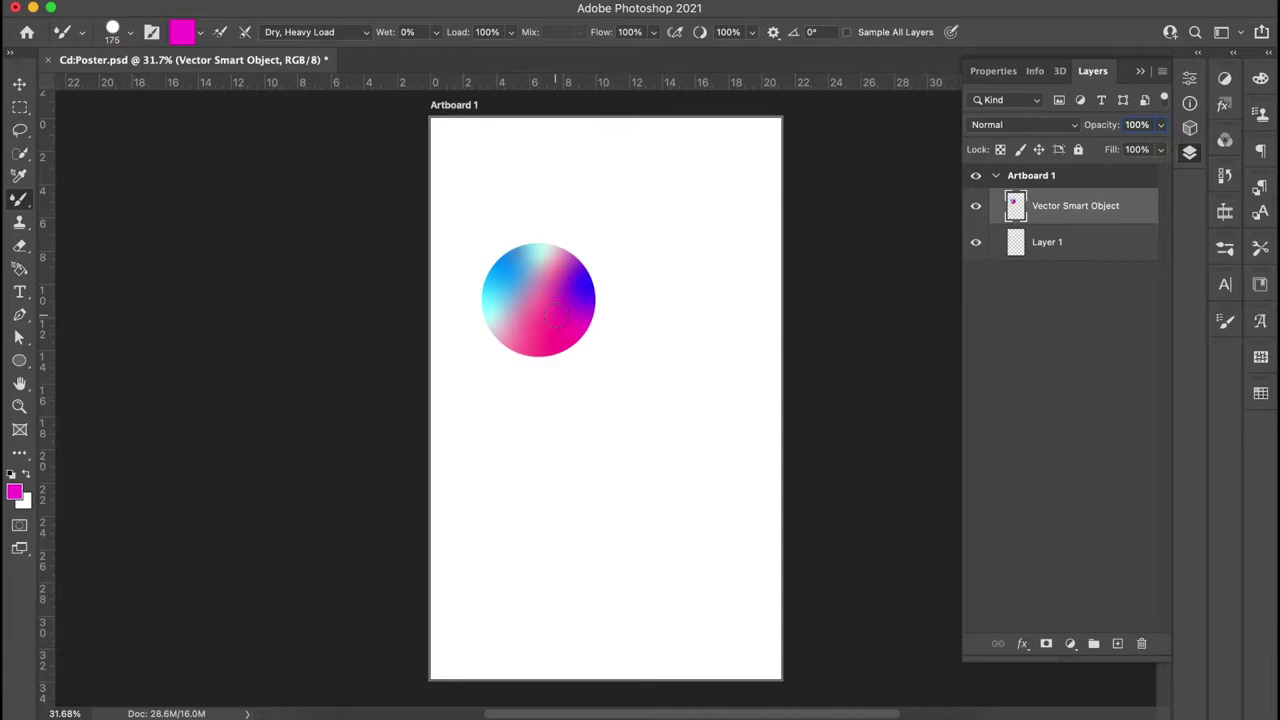
{"action": "left_click", "coordinate": [129, 37]}
{"action": "left_click_drag", "start_coordinate": [188, 87], "coordinate": [204, 90]}
Step: Load the Mixer Brush with the circle's gradient and hide the Vector Smart Object layer
{"action": "left_click", "coordinate": [539, 300]}
{"action": "left_click", "coordinate": [539, 300], "text": "alt"}
{"action": "left_click", "coordinate": [976, 206]}
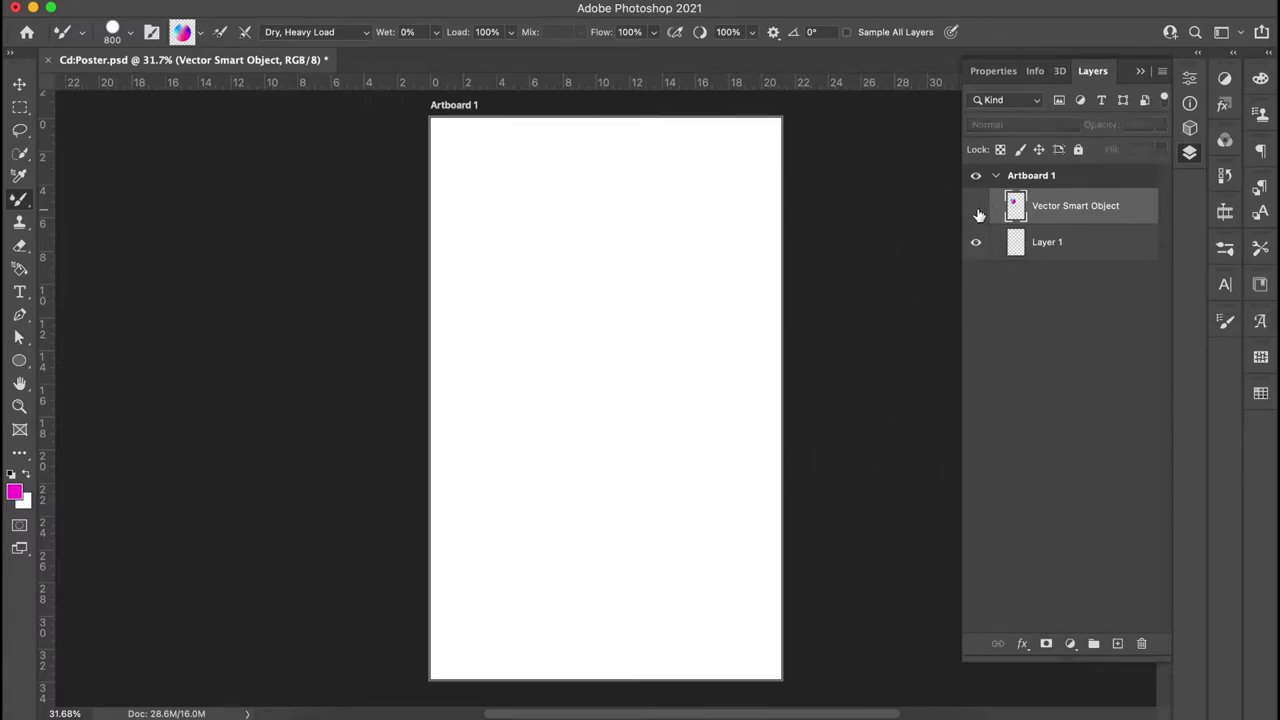
Step: Paint a thick wavy gradient stroke across the artboard on Layer 1, curving upward at its right end
{"action": "left_click", "coordinate": [1016, 246]}
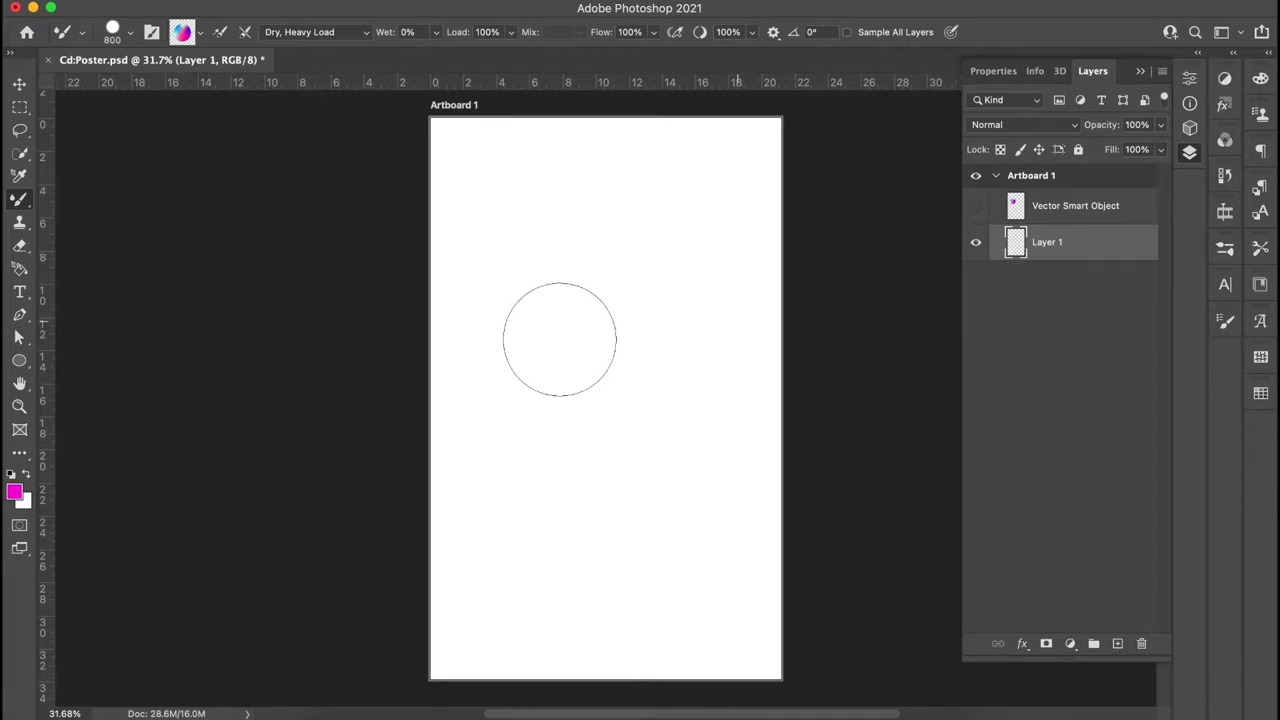
{"action": "left_click", "coordinate": [430, 460]}
{"action": "mouse_move", "coordinate": [487, 408]}
{"action": "left_mouse_down"}
{"action": "mouse_move", "coordinate": [600, 431]}
{"action": "mouse_move", "coordinate": [680, 409]}
{"action": "left_mouse_up"}
{"action": "left_click_drag", "start_coordinate": [649, 221], "coordinate": [648, 212]}
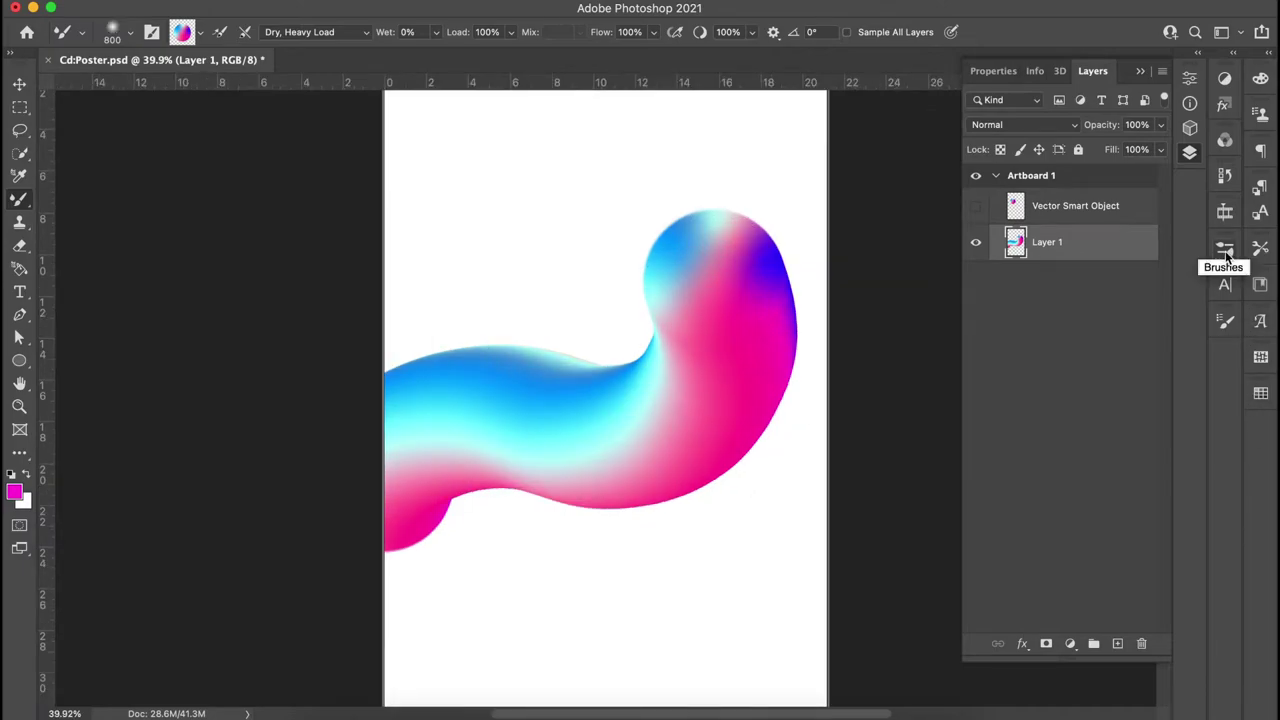
Step: Open the brush settings and paint test strokes with wider spacing of about 21%, undoing each stroke
{"action": "left_click", "coordinate": [1222, 332]}
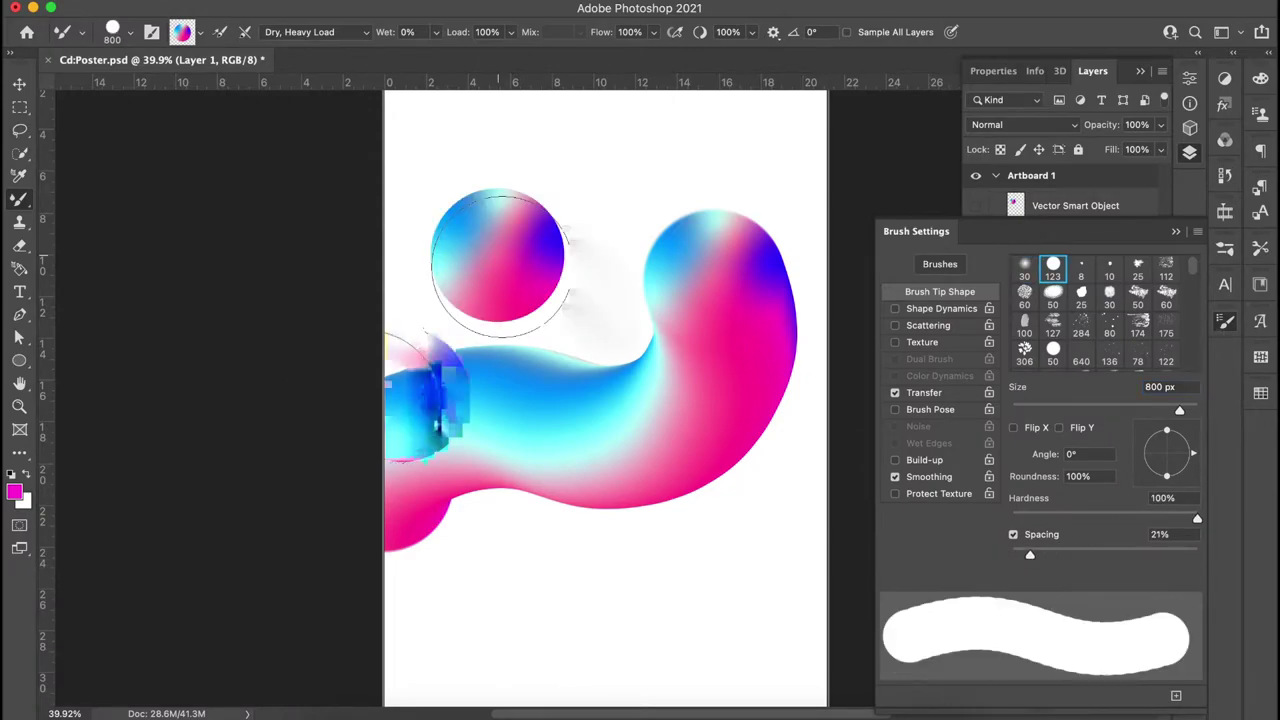
{"action": "left_click_drag", "start_coordinate": [440, 335], "coordinate": [375, 452]}
{"action": "key", "text": "super+z"}
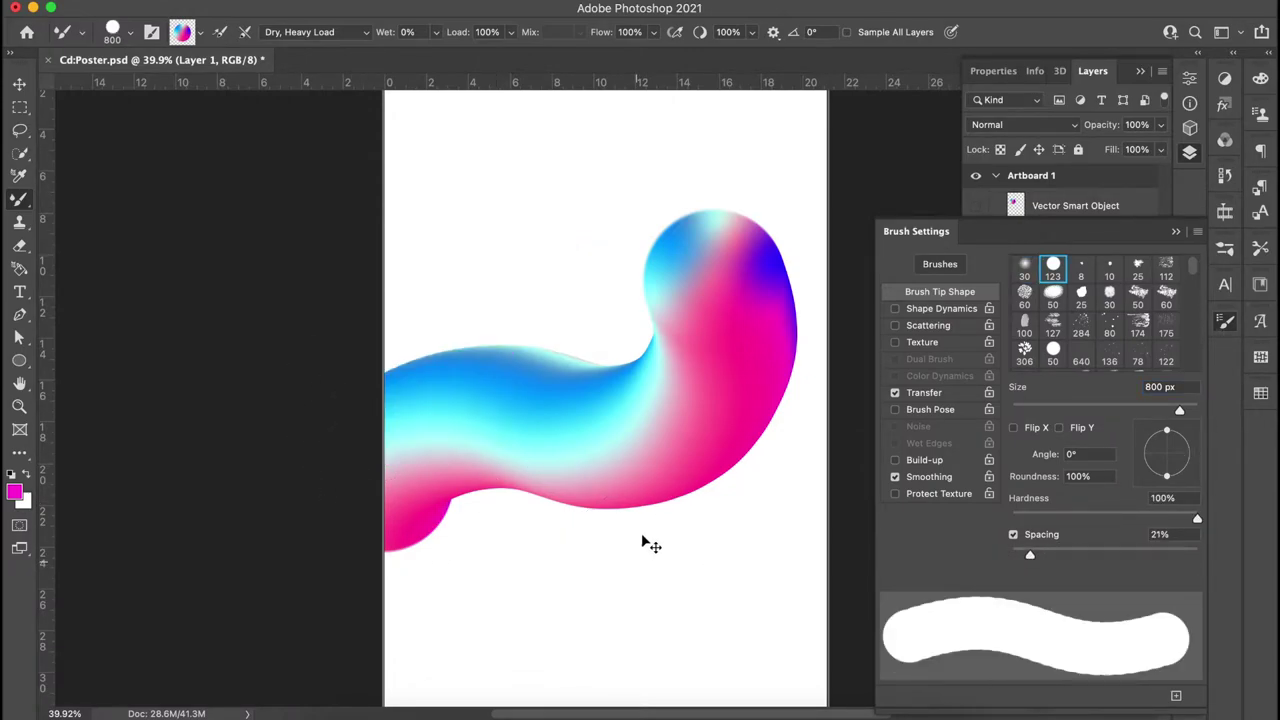
{"action": "mouse_move", "coordinate": [730, 592]}
{"action": "left_mouse_down"}
{"action": "mouse_move", "coordinate": [555, 661]}
{"action": "mouse_move", "coordinate": [508, 577]}
{"action": "mouse_move", "coordinate": [522, 422]}
{"action": "mouse_move", "coordinate": [628, 318]}
{"action": "left_mouse_up"}
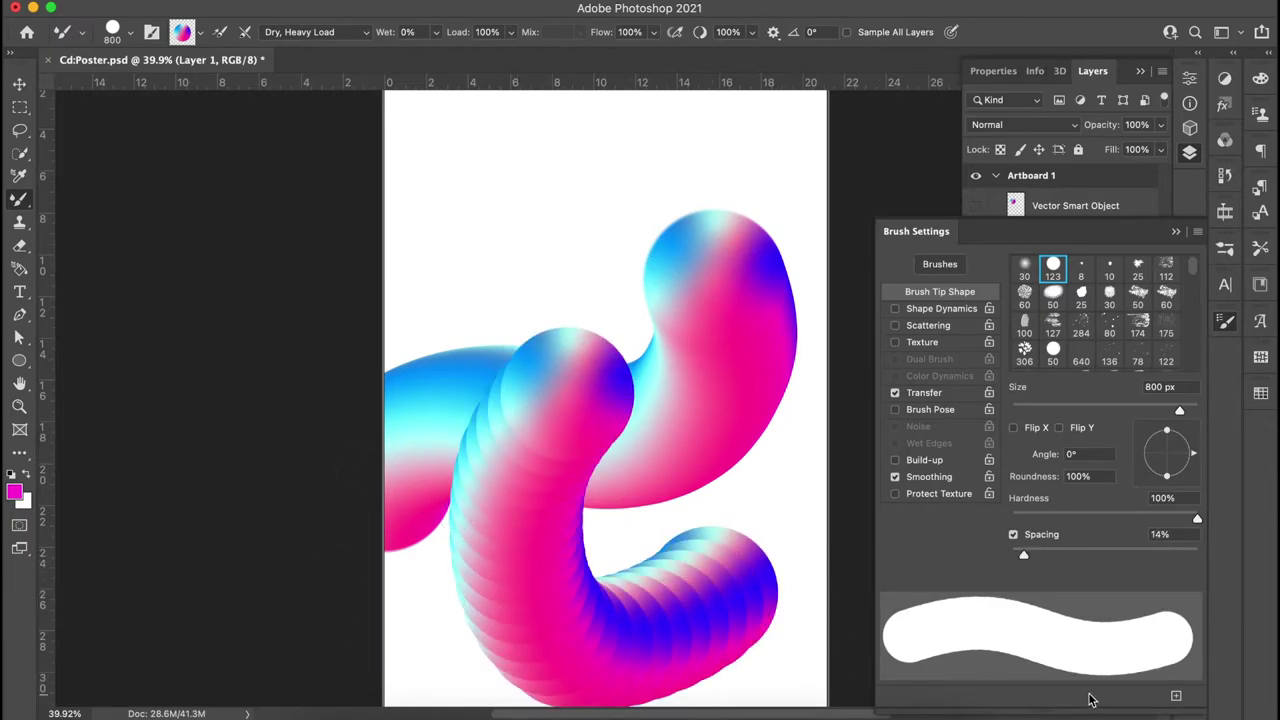
{"action": "key", "text": "super+z"}
Step: Try brush spacings of 58% and 123% with a curved test stroke each, undoing both strokes
{"action": "left_click", "coordinate": [1064, 552]}
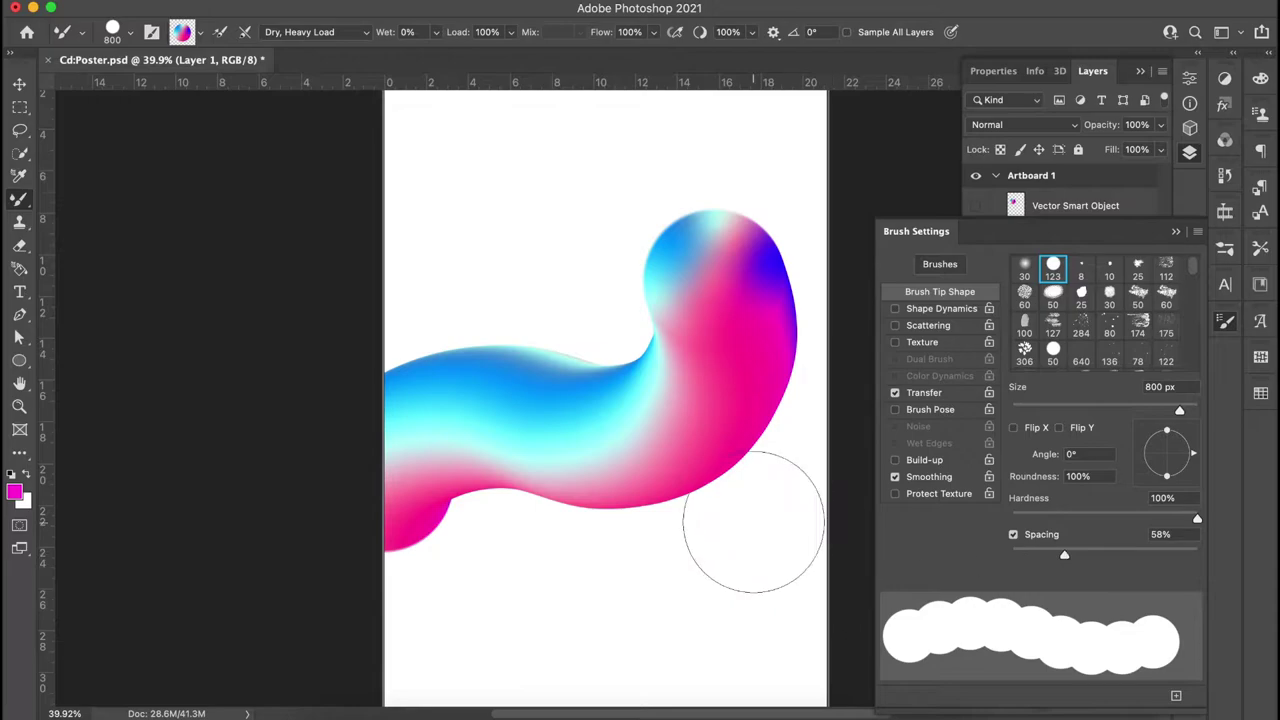
{"action": "mouse_move", "coordinate": [755, 512]}
{"action": "left_mouse_down"}
{"action": "mouse_move", "coordinate": [466, 623]}
{"action": "mouse_move", "coordinate": [460, 512]}
{"action": "left_mouse_up"}
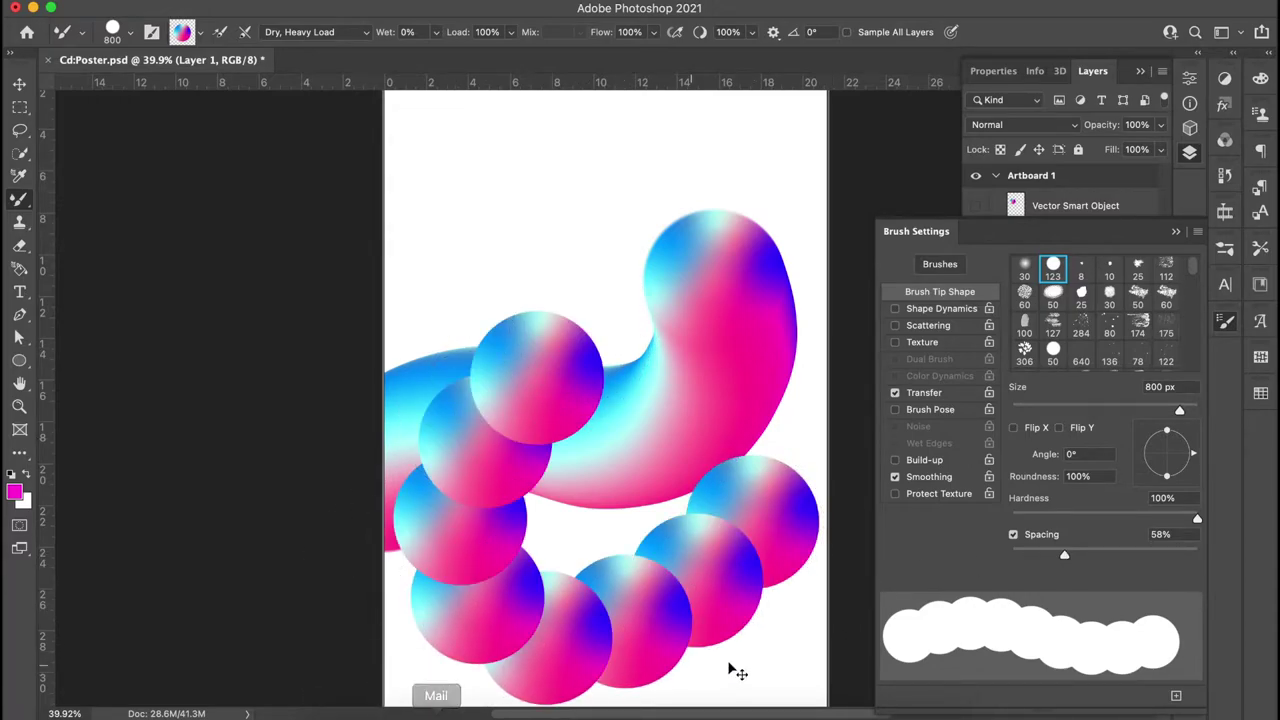
{"action": "key", "text": "super+z"}
{"action": "left_click", "coordinate": [1117, 555]}
{"action": "mouse_move", "coordinate": [737, 563]}
{"action": "left_mouse_down"}
{"action": "mouse_move", "coordinate": [680, 609]}
{"action": "mouse_move", "coordinate": [502, 383]}
{"action": "mouse_move", "coordinate": [580, 300]}
{"action": "left_mouse_up"}
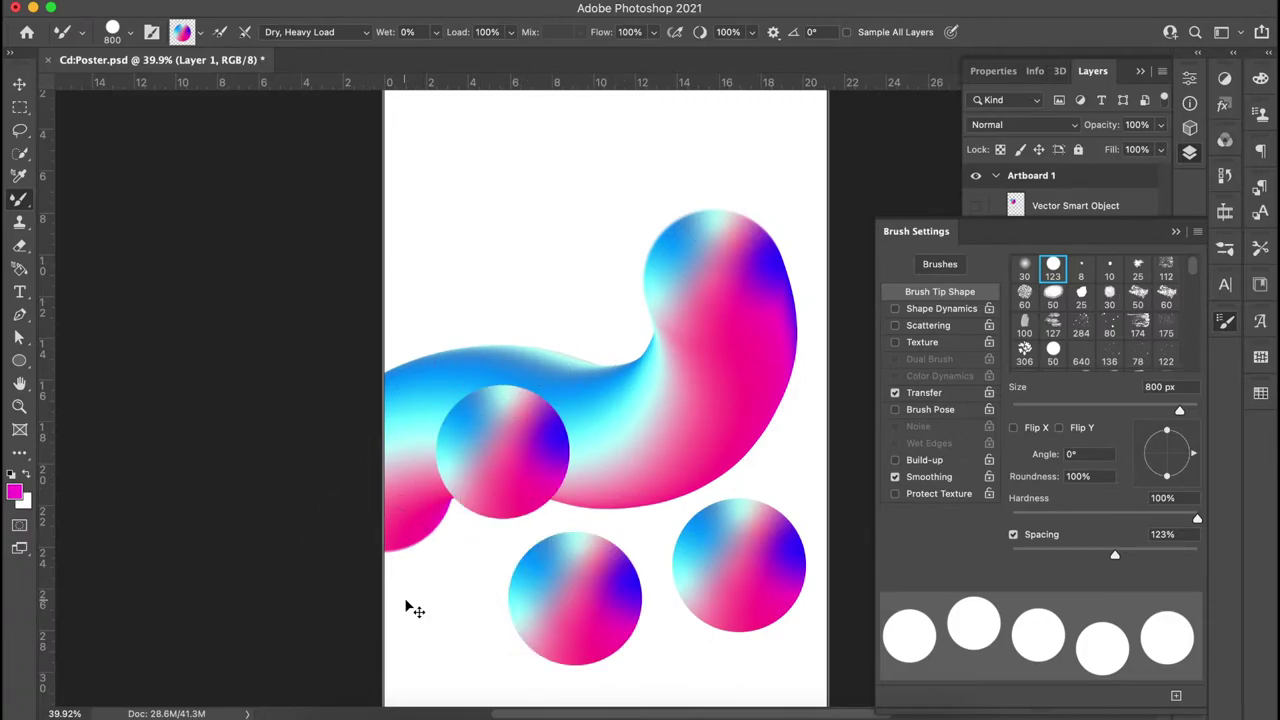
{"action": "key", "text": "super+z"}
Step: Set the brush spacing to 1%, test it with a curved stroke below the existing one and undo the stroke
{"action": "left_click_drag", "start_coordinate": [1112, 558], "coordinate": [866, 580]}
{"action": "left_click", "coordinate": [500, 573]}
{"action": "mouse_move", "coordinate": [508, 597]}
{"action": "left_mouse_down"}
{"action": "mouse_move", "coordinate": [535, 624]}
{"action": "mouse_move", "coordinate": [608, 634]}
{"action": "mouse_move", "coordinate": [682, 605]}
{"action": "mouse_move", "coordinate": [709, 568]}
{"action": "mouse_move", "coordinate": [805, 632]}
{"action": "left_mouse_up"}
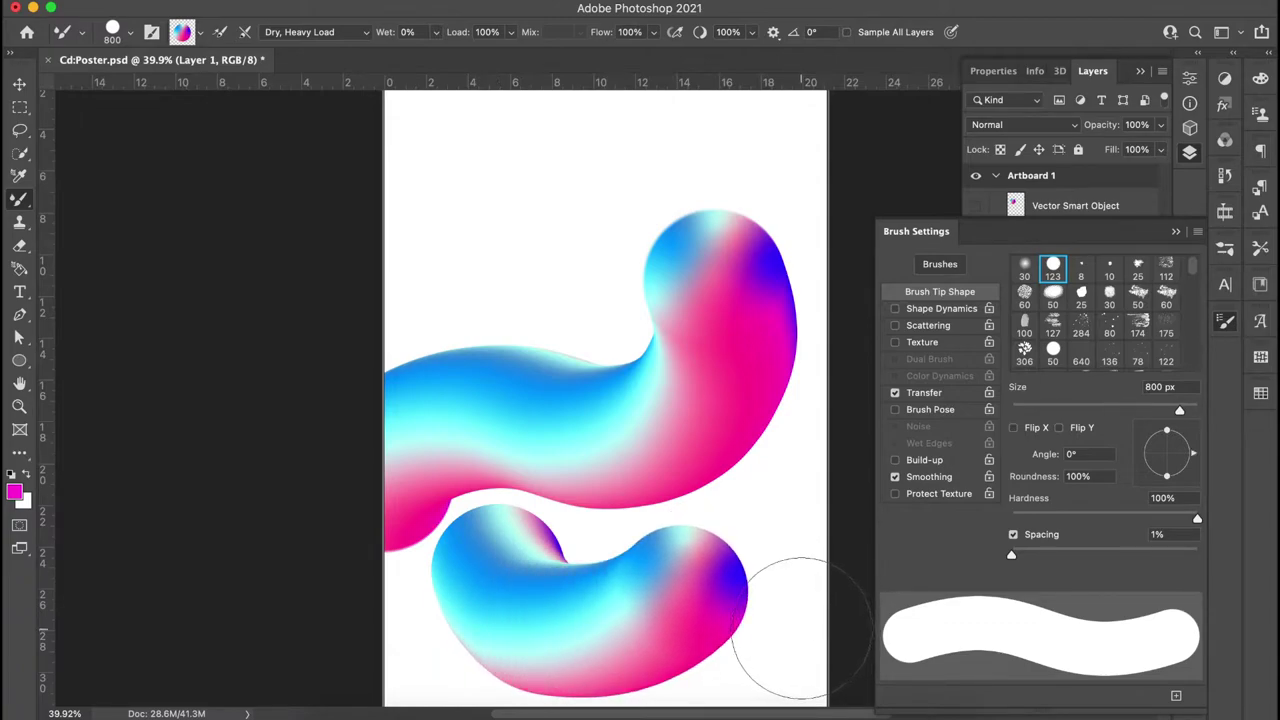
{"action": "key", "text": "super+z"}
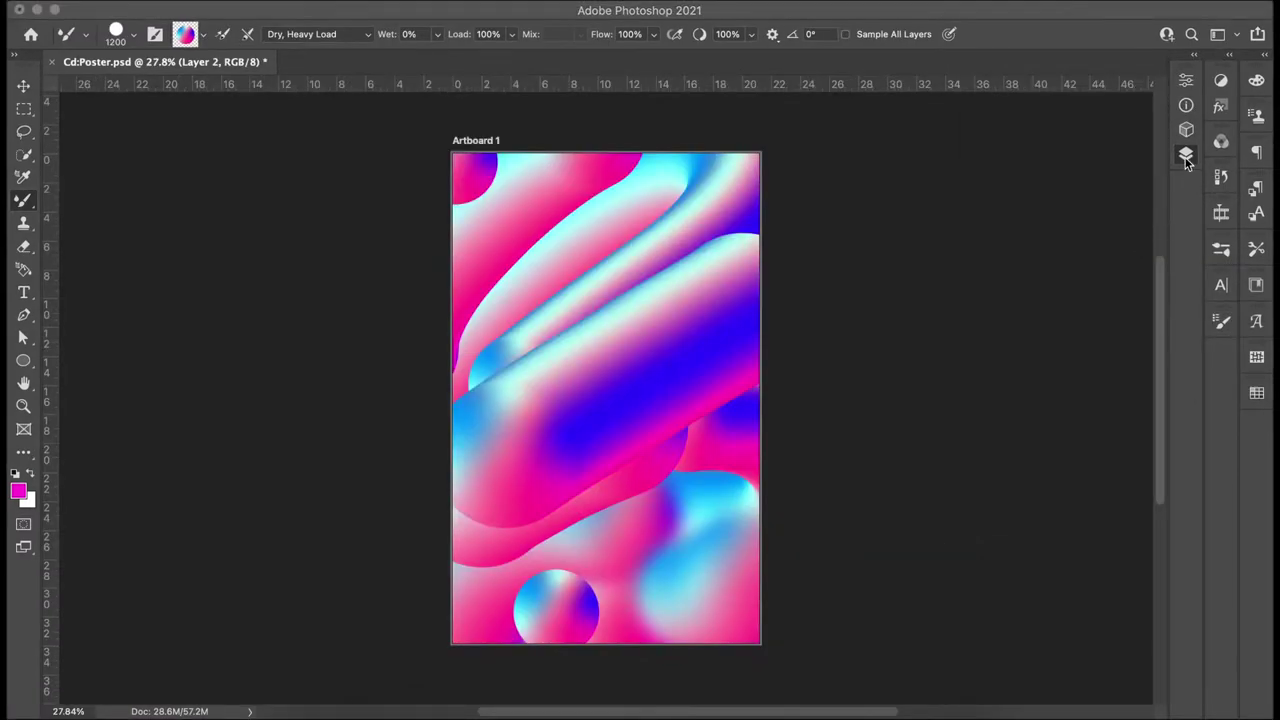
Step: Show the layer list, set the Mixer Brush size to 1400 and paint a broad gradient stroke across the poster's upper part on Layer 2
{"action": "left_click", "coordinate": [1186, 156]}
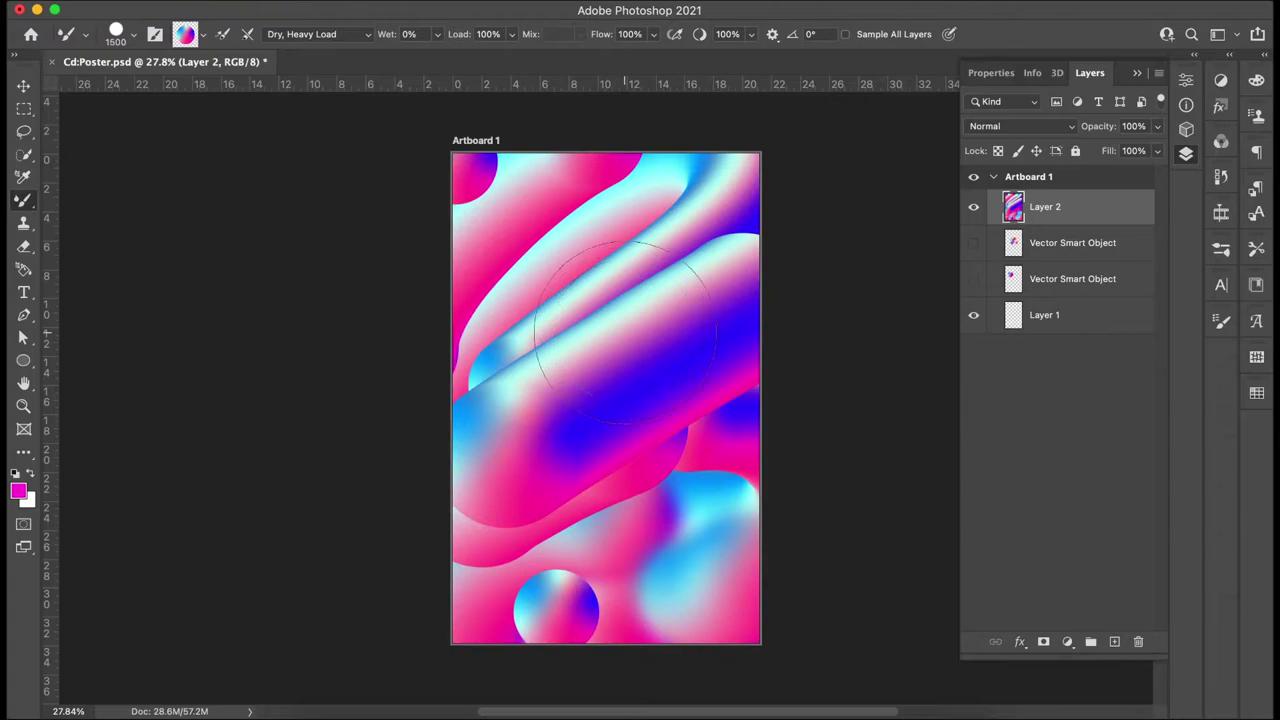
{"action": "key", "text": "bracketright"}
{"action": "key", "text": "bracketright"}
{"action": "key", "text": "bracketright"}
{"action": "key", "text": "bracketright"}
{"action": "key", "text": "bracketleft"}
{"action": "left_click_drag", "start_coordinate": [523, 310], "coordinate": [706, 240]}
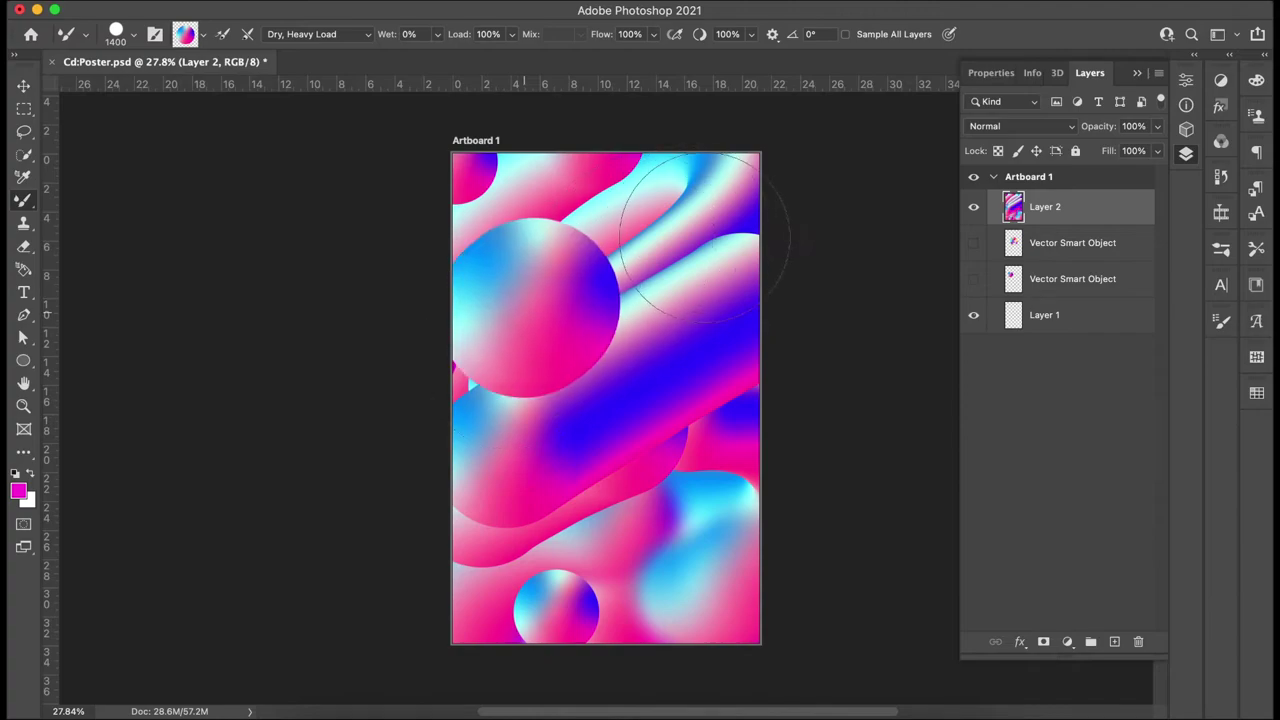
{"action": "left_click_drag", "start_coordinate": [580, 278], "coordinate": [592, 276]}
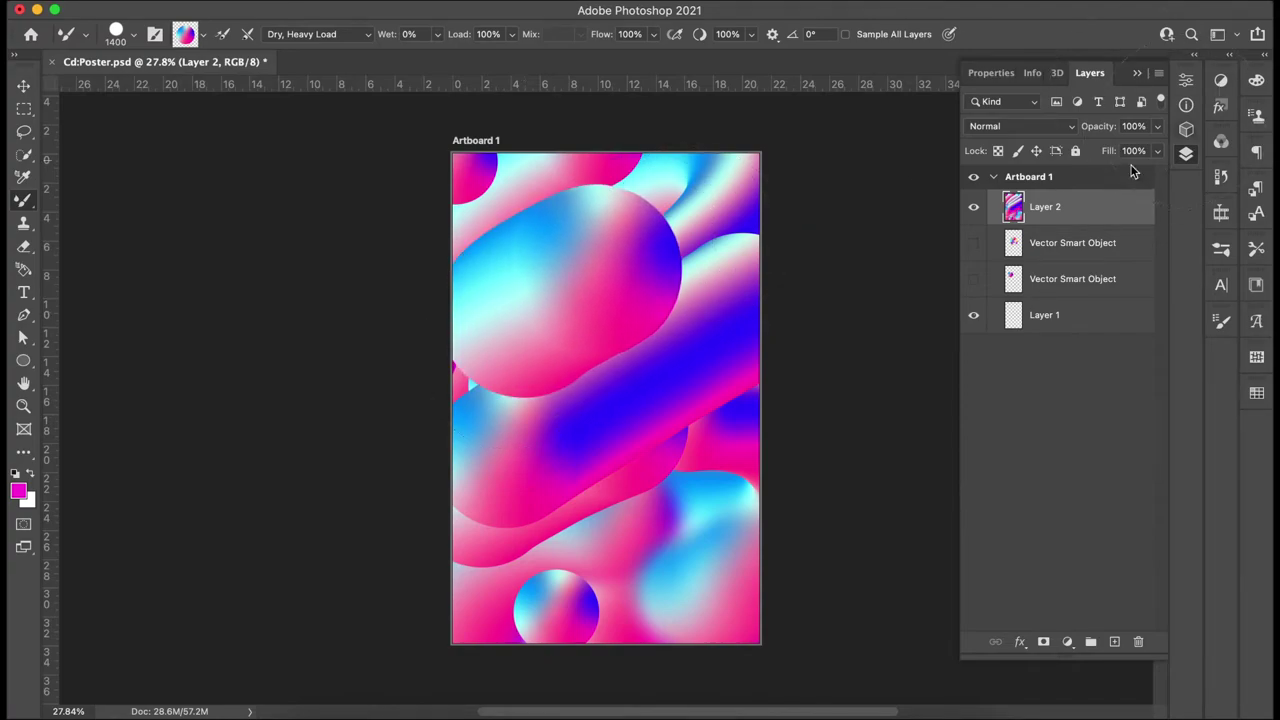
Step: Open the Liquify filter for Layer 2 and swirl the poster's colours with the Twirl tool, centred on its upper half
{"action": "left_click", "coordinate": [426, 1]}
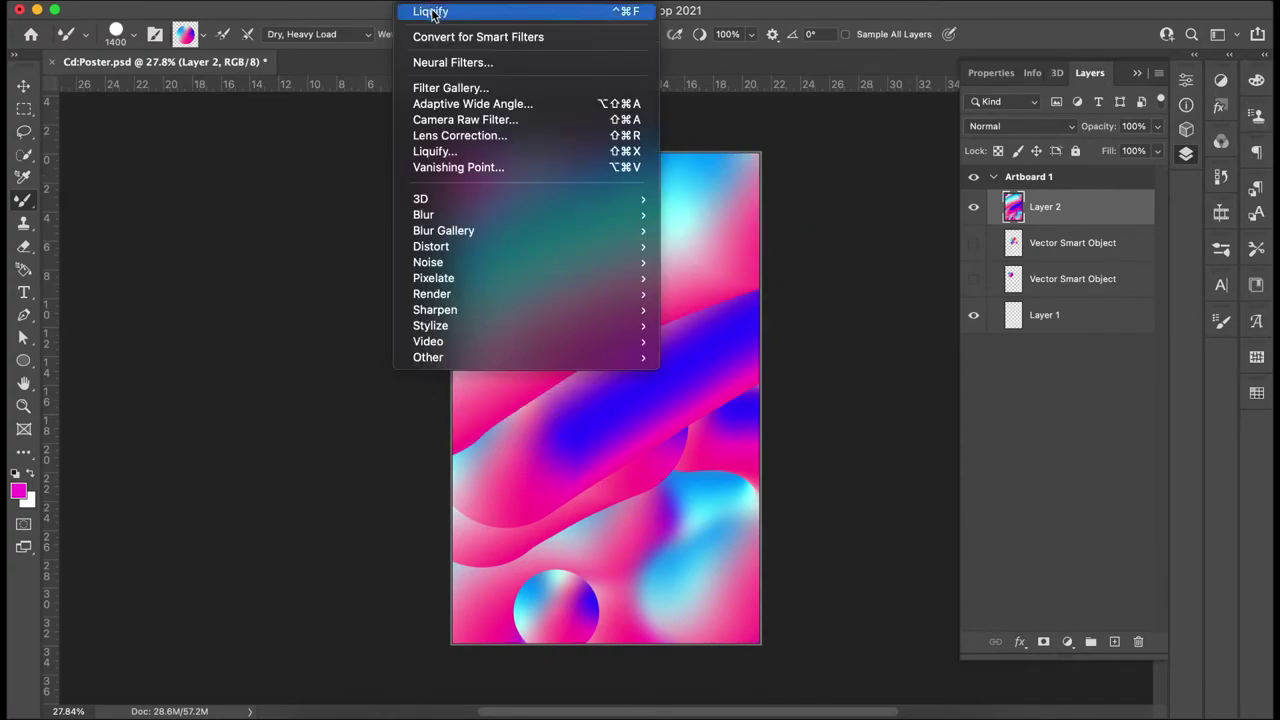
{"action": "left_click", "coordinate": [441, 160]}
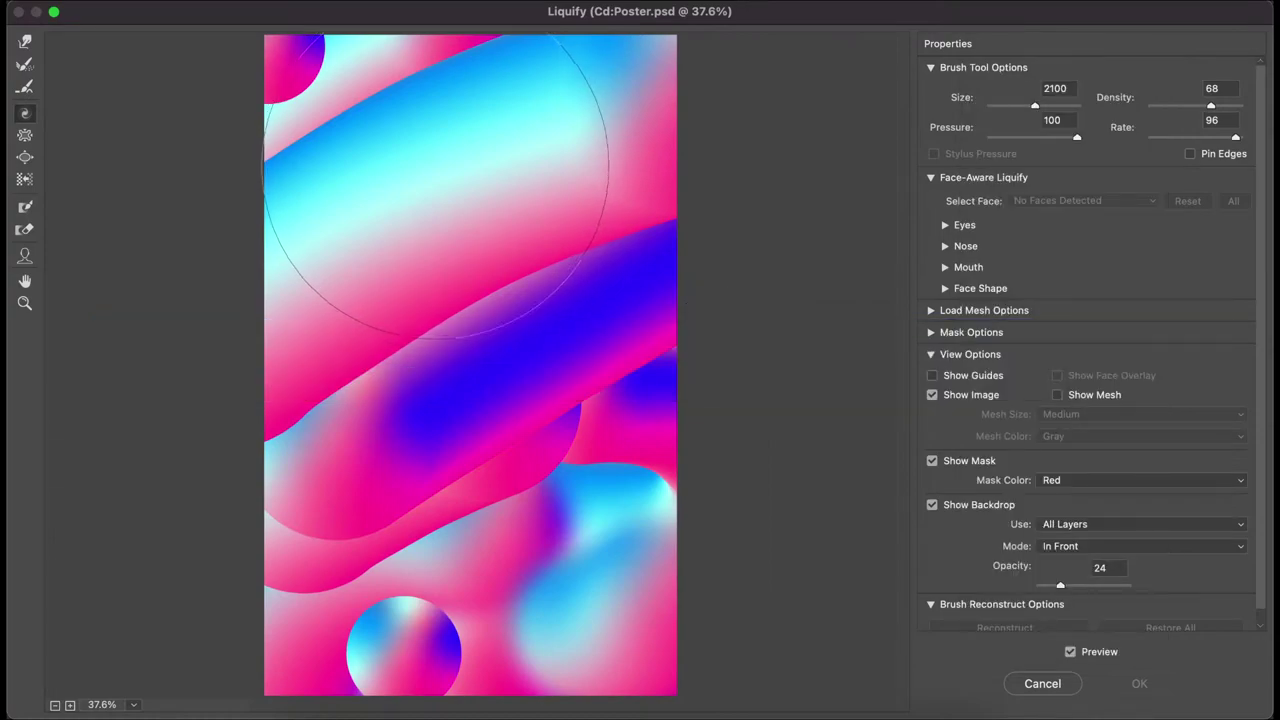
{"action": "left_click", "coordinate": [26, 43]}
{"action": "left_click", "coordinate": [26, 65]}
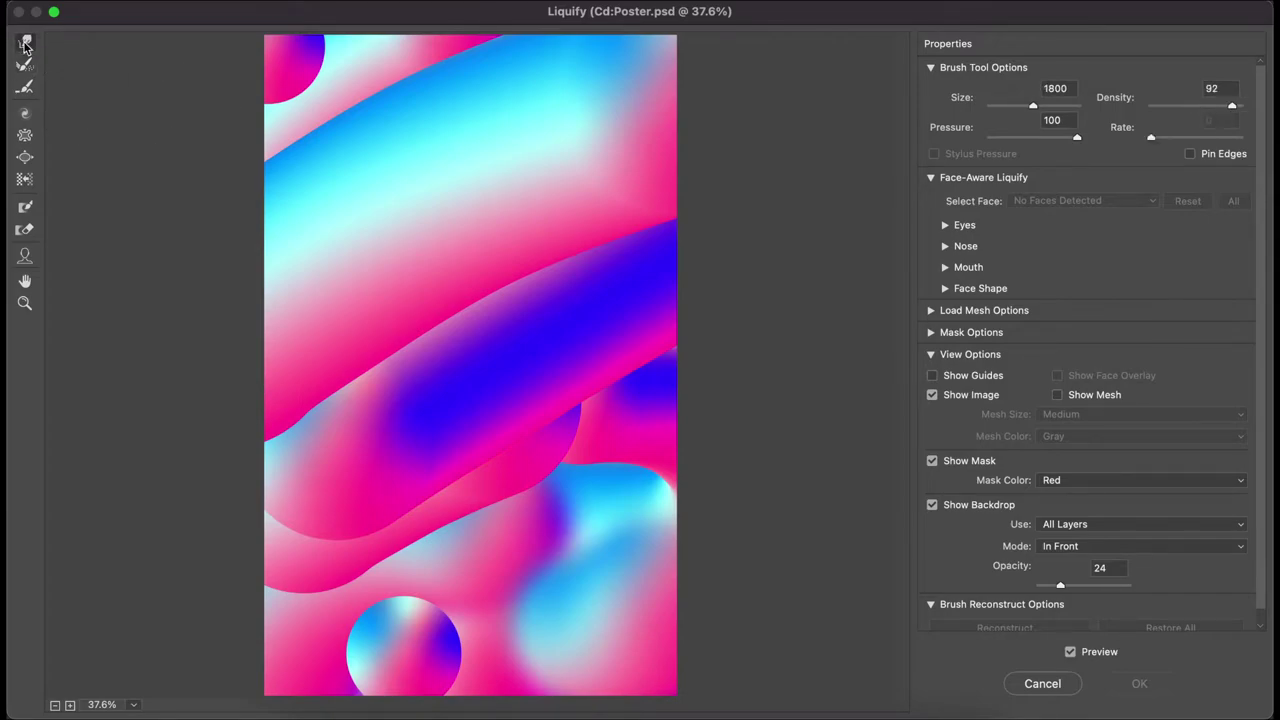
{"action": "left_click", "coordinate": [30, 118]}
{"action": "left_click_drag", "start_coordinate": [466, 337], "coordinate": [464, 291]}
{"action": "mouse_move", "coordinate": [465, 518]}
{"action": "left_mouse_down"}
{"action": "mouse_move", "coordinate": [351, 418]}
{"action": "mouse_move", "coordinate": [293, 320]}
{"action": "mouse_move", "coordinate": [271, 247]}
{"action": "mouse_move", "coordinate": [291, 128]}
{"action": "mouse_move", "coordinate": [411, 47]}
{"action": "mouse_move", "coordinate": [567, 122]}
{"action": "mouse_move", "coordinate": [396, 350]}
{"action": "mouse_move", "coordinate": [425, 208]}
{"action": "mouse_move", "coordinate": [465, 148]}
{"action": "mouse_move", "coordinate": [588, 76]}
{"action": "mouse_move", "coordinate": [723, 57]}
{"action": "left_mouse_up"}
{"action": "mouse_move", "coordinate": [484, 301]}
{"action": "left_mouse_down"}
{"action": "mouse_move", "coordinate": [673, 239]}
{"action": "mouse_move", "coordinate": [850, 295]}
{"action": "left_mouse_up"}
Step: Push the swirl's centre, upper-left corner and lower-right area with the Forward Warp tool at size 1000, and apply the Liquify filter
{"action": "left_click", "coordinate": [25, 42]}
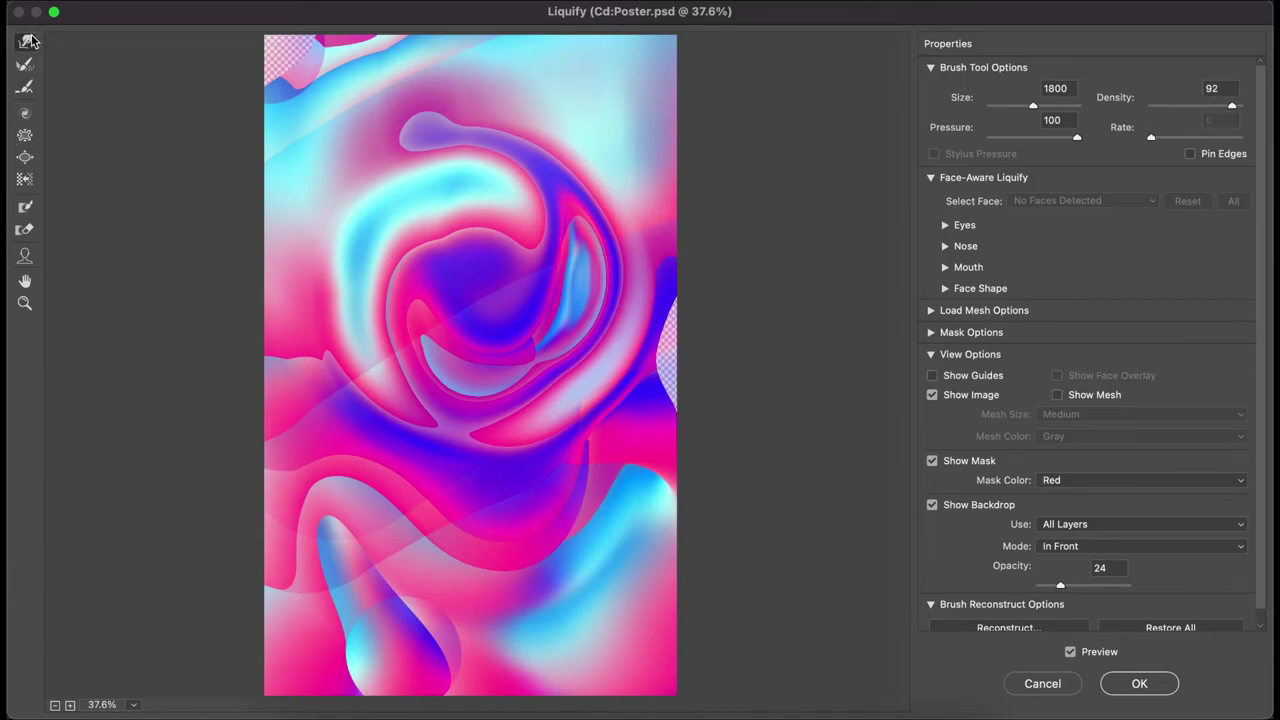
{"action": "left_click_drag", "start_coordinate": [740, 335], "coordinate": [786, 383]}
{"action": "key", "text": "bracketleft"}
{"action": "key", "text": "bracketleft"}
{"action": "key", "text": "bracketleft"}
{"action": "key", "text": "bracketleft"}
{"action": "key", "text": "bracketleft"}
{"action": "key", "text": "bracketleft"}
{"action": "key", "text": "bracketleft"}
{"action": "key", "text": "bracketleft"}
{"action": "mouse_move", "coordinate": [590, 290]}
{"action": "left_mouse_down"}
{"action": "mouse_move", "coordinate": [430, 250]}
{"action": "mouse_move", "coordinate": [490, 200]}
{"action": "mouse_move", "coordinate": [545, 320]}
{"action": "left_mouse_up"}
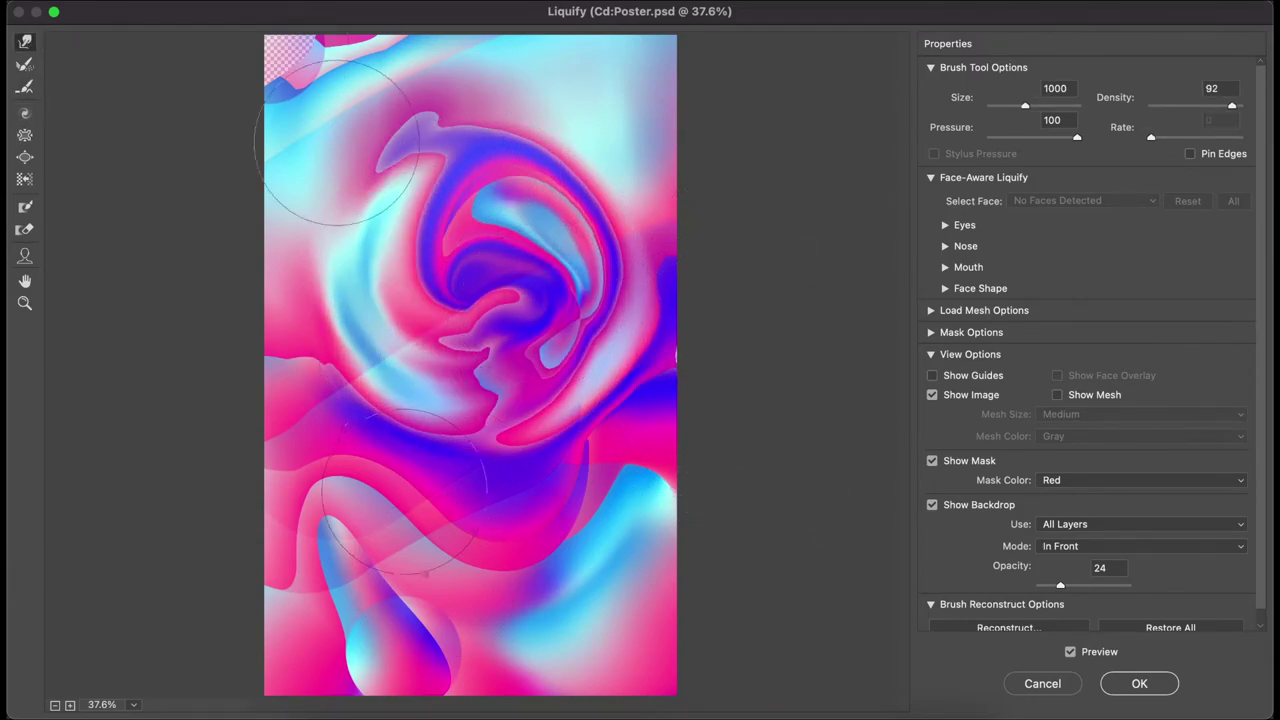
{"action": "left_click_drag", "start_coordinate": [338, 146], "coordinate": [284, 76]}
{"action": "mouse_move", "coordinate": [346, 284]}
{"action": "left_mouse_down"}
{"action": "mouse_move", "coordinate": [344, 50]}
{"action": "mouse_move", "coordinate": [547, 8]}
{"action": "mouse_move", "coordinate": [744, 155]}
{"action": "mouse_move", "coordinate": [656, 410]}
{"action": "mouse_move", "coordinate": [471, 598]}
{"action": "mouse_move", "coordinate": [624, 660]}
{"action": "mouse_move", "coordinate": [839, 478]}
{"action": "mouse_move", "coordinate": [426, 600]}
{"action": "mouse_move", "coordinate": [729, 425]}
{"action": "mouse_move", "coordinate": [681, 420]}
{"action": "mouse_move", "coordinate": [532, 490]}
{"action": "mouse_move", "coordinate": [787, 323]}
{"action": "mouse_move", "coordinate": [769, 282]}
{"action": "mouse_move", "coordinate": [692, 345]}
{"action": "mouse_move", "coordinate": [731, 429]}
{"action": "mouse_move", "coordinate": [667, 567]}
{"action": "left_mouse_up"}
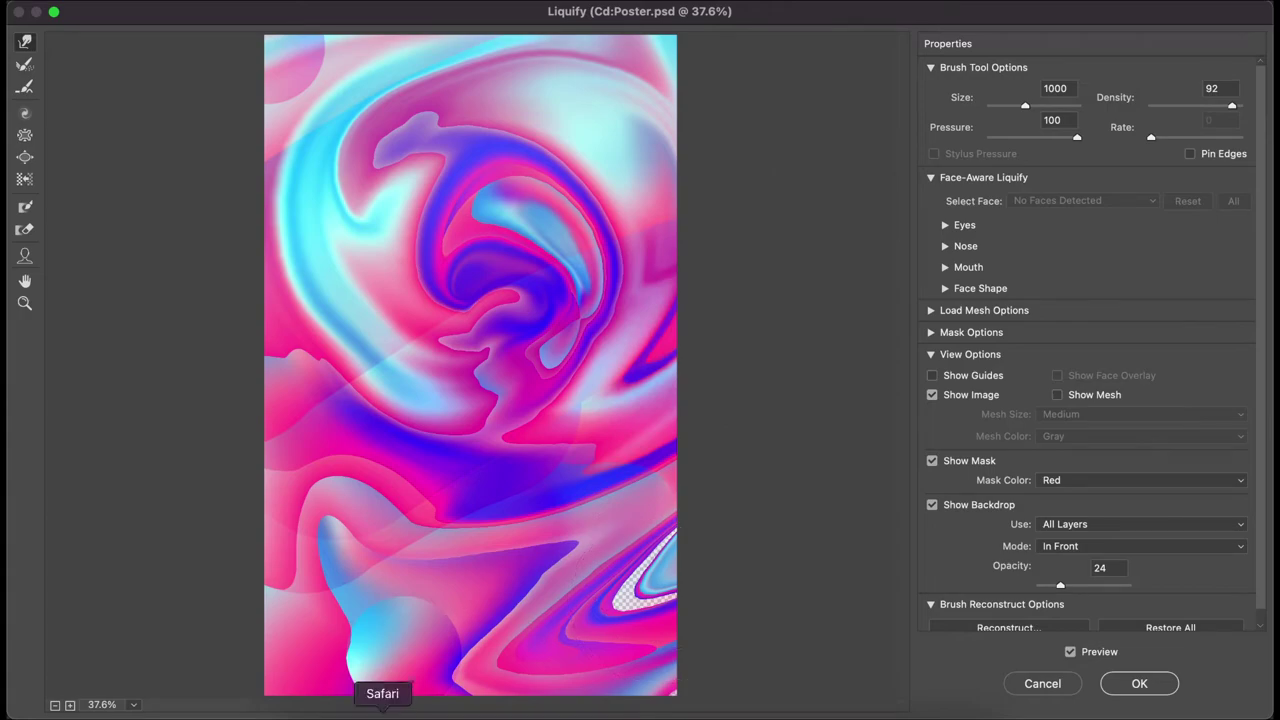
{"action": "left_click", "coordinate": [1141, 683]}
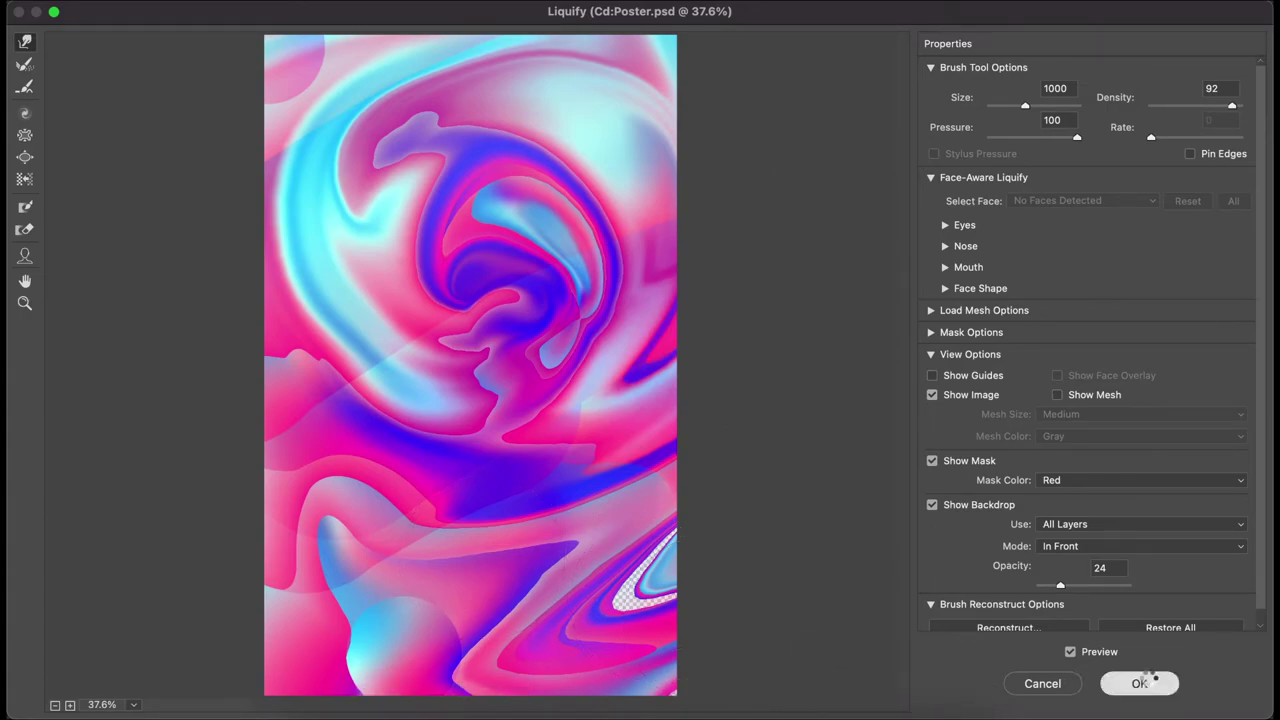
{"action": "scroll", "coordinate": [558, 311], "scroll_direction": "up", "scroll_amount": 3}
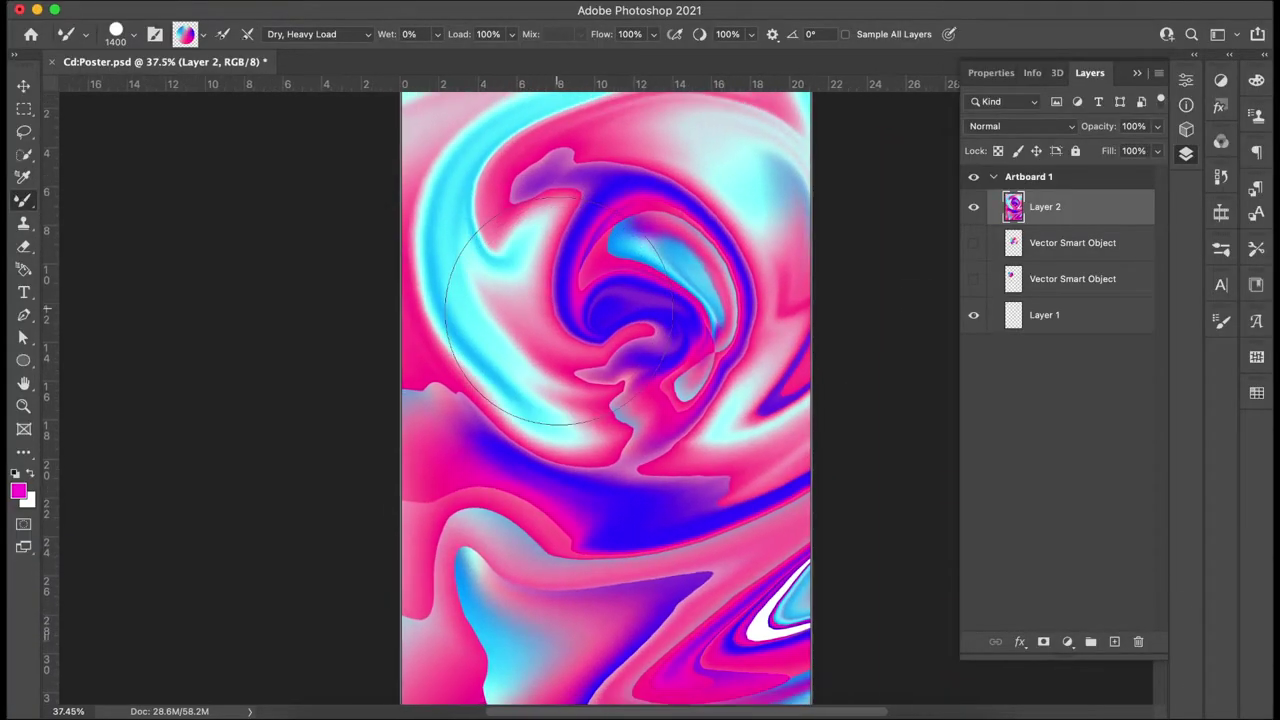
{"action": "scroll", "coordinate": [558, 311], "scroll_direction": "down", "scroll_amount": 1}
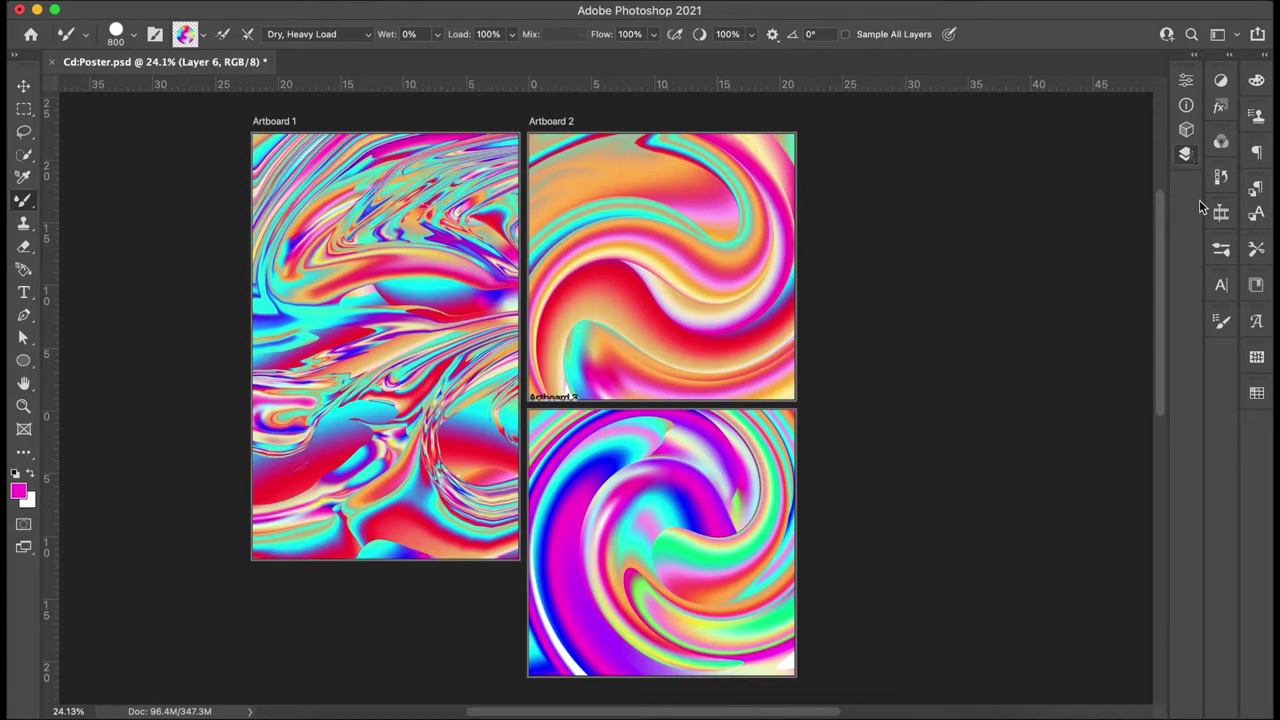
Step: Show the layer list, collapse Artboard 3 and select Artboard 1 with the Move tool active
{"action": "left_click", "coordinate": [1186, 153]}
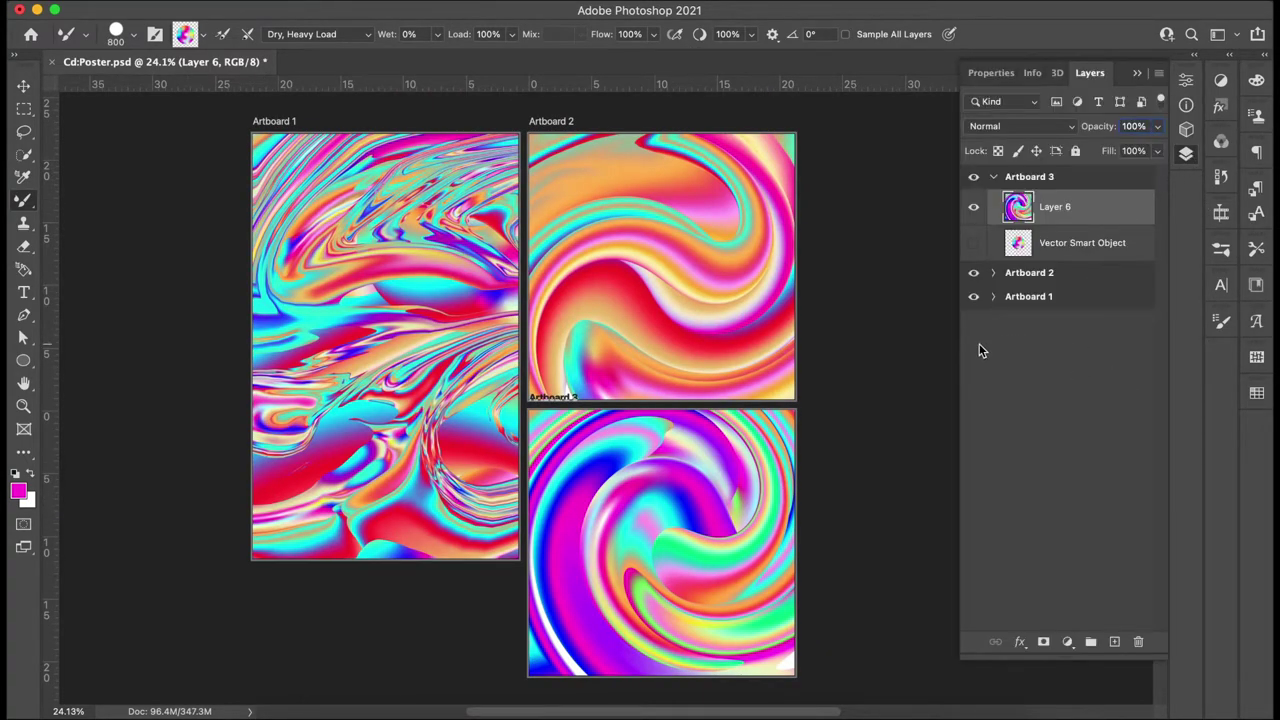
{"action": "left_click", "coordinate": [992, 186]}
{"action": "left_click", "coordinate": [993, 178]}
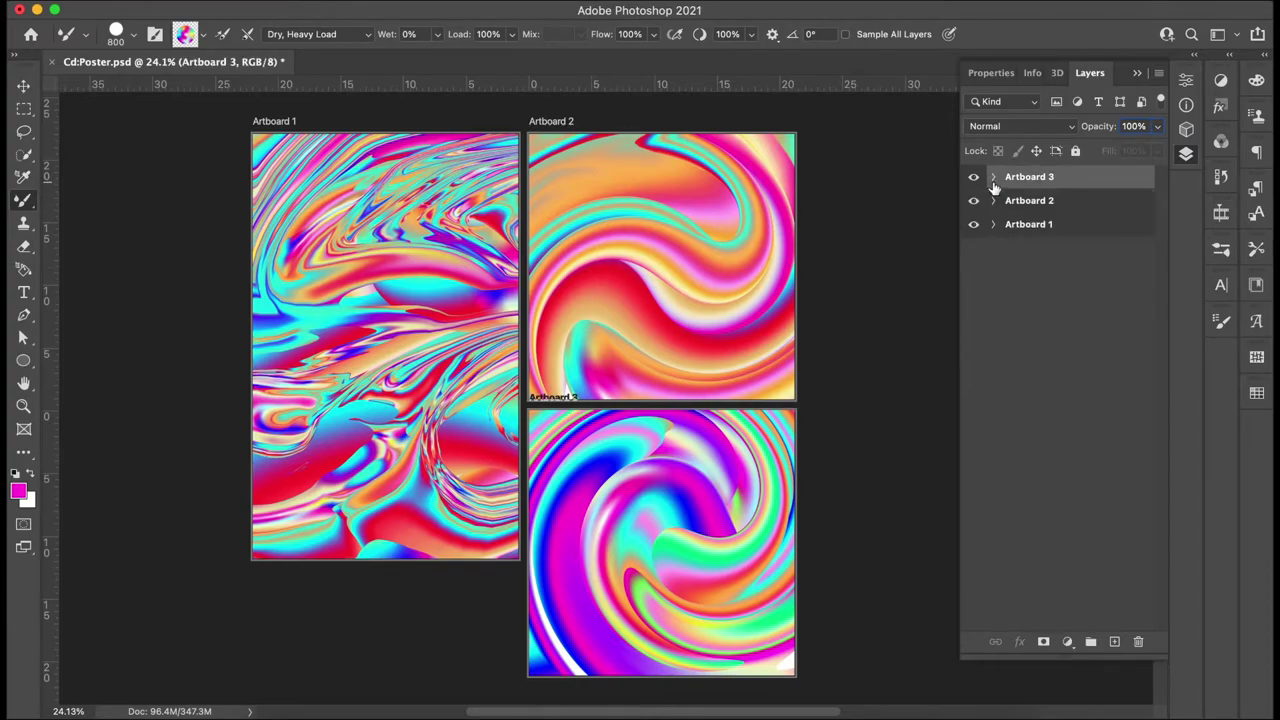
{"action": "left_click", "coordinate": [1046, 224]}
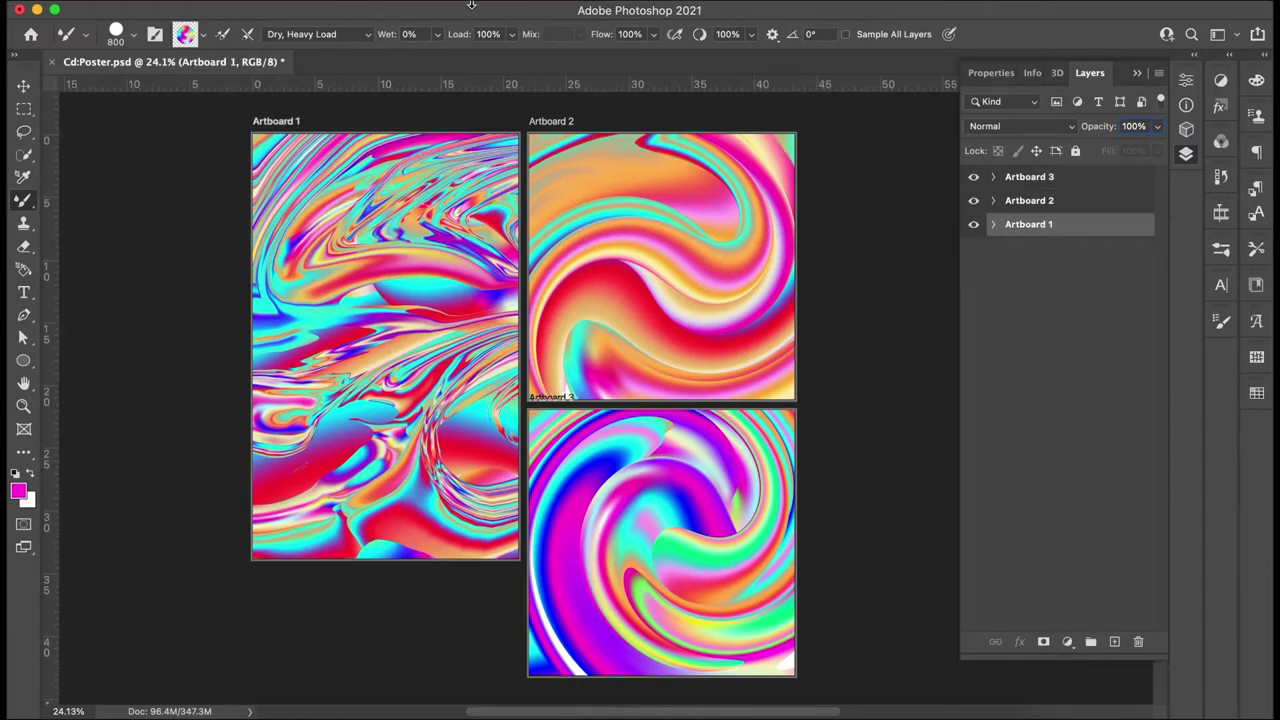
{"action": "left_click", "coordinate": [286, 123]}
{"action": "left_click", "coordinate": [598, 304]}
{"action": "left_click", "coordinate": [23, 88]}
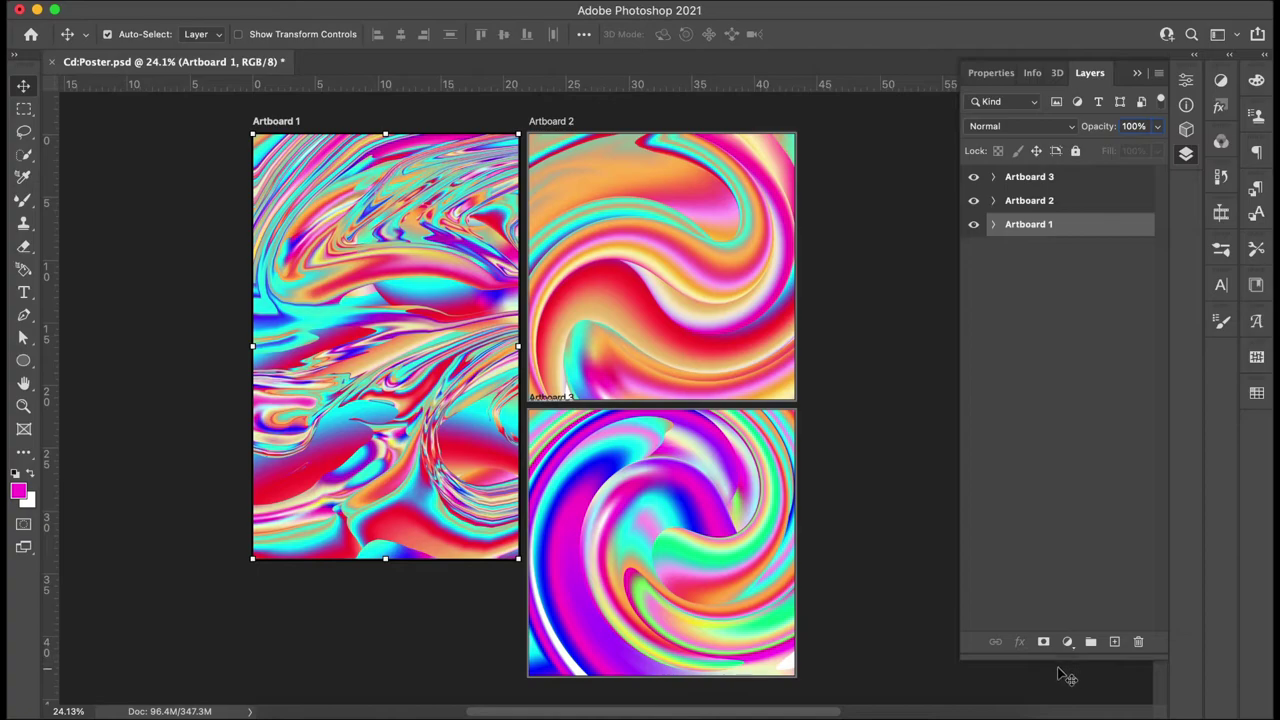
Step: Add a Hue/Saturation adjustment layer to Artboard 1 and set its saturation to +26
{"action": "left_click", "coordinate": [1067, 642]}
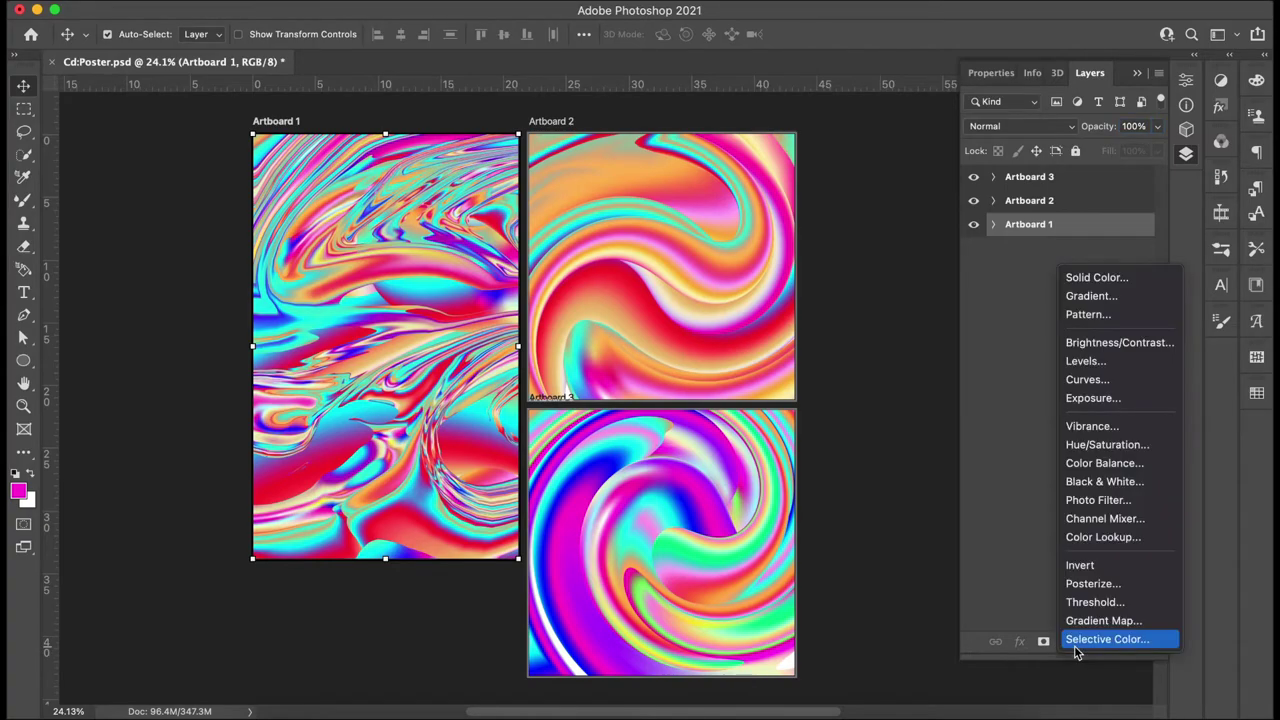
{"action": "left_click", "coordinate": [1128, 454]}
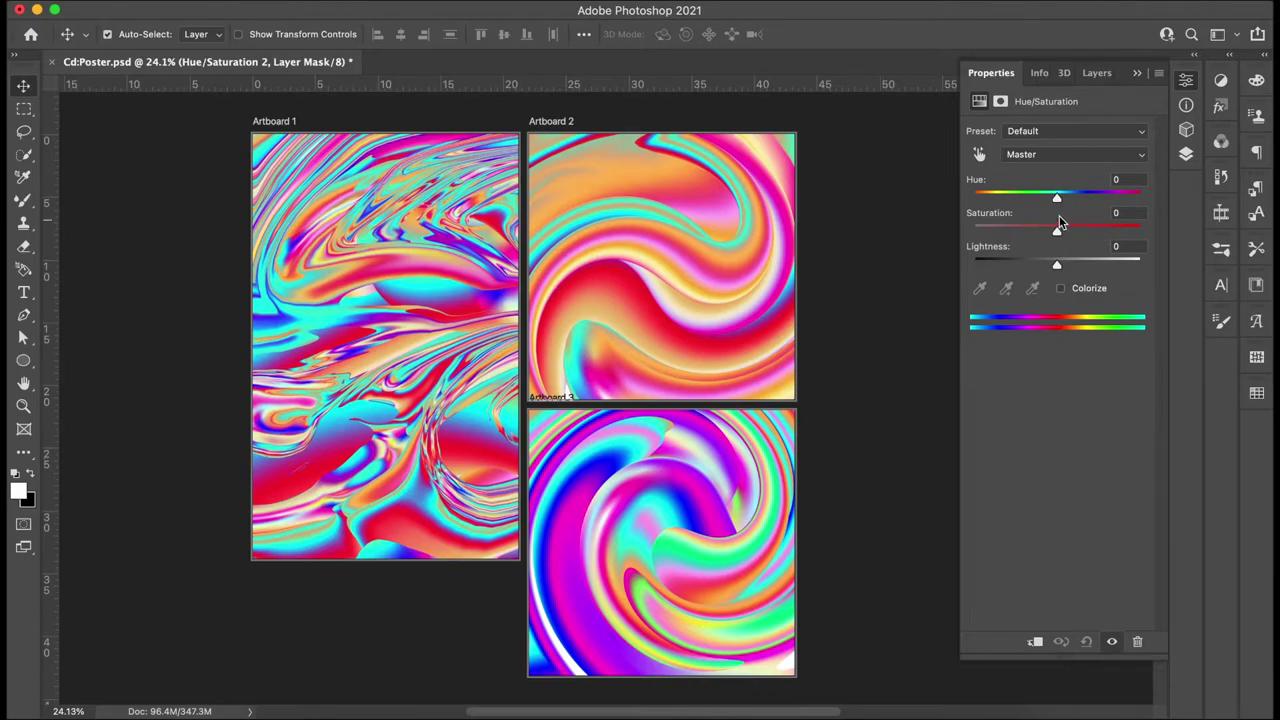
{"action": "left_click_drag", "start_coordinate": [1058, 234], "coordinate": [1097, 243]}
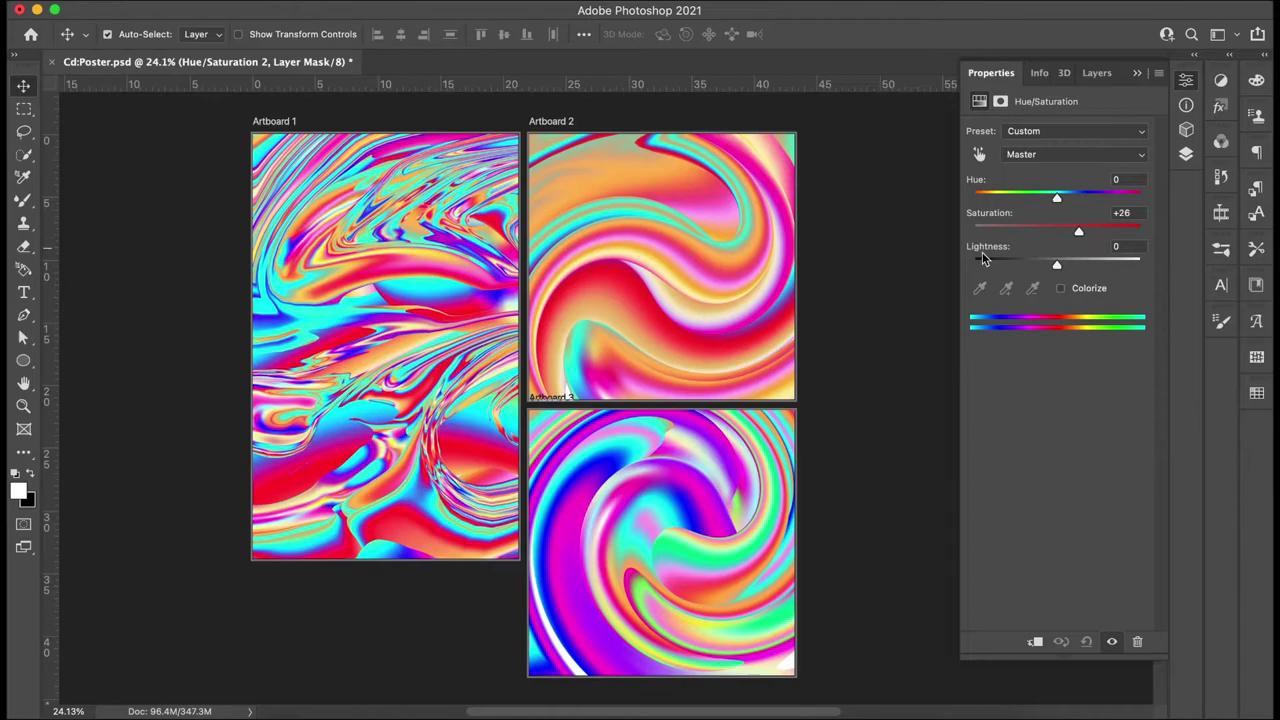
Step: Try the adjustment's saturation at higher values, -34 and -100 on Artboard 1, and return it to 0
{"action": "scroll", "coordinate": [809, 286], "scroll_direction": "left", "scroll_amount": 5}
{"action": "scroll", "coordinate": [745, 315], "scroll_direction": "up", "scroll_amount": 5}
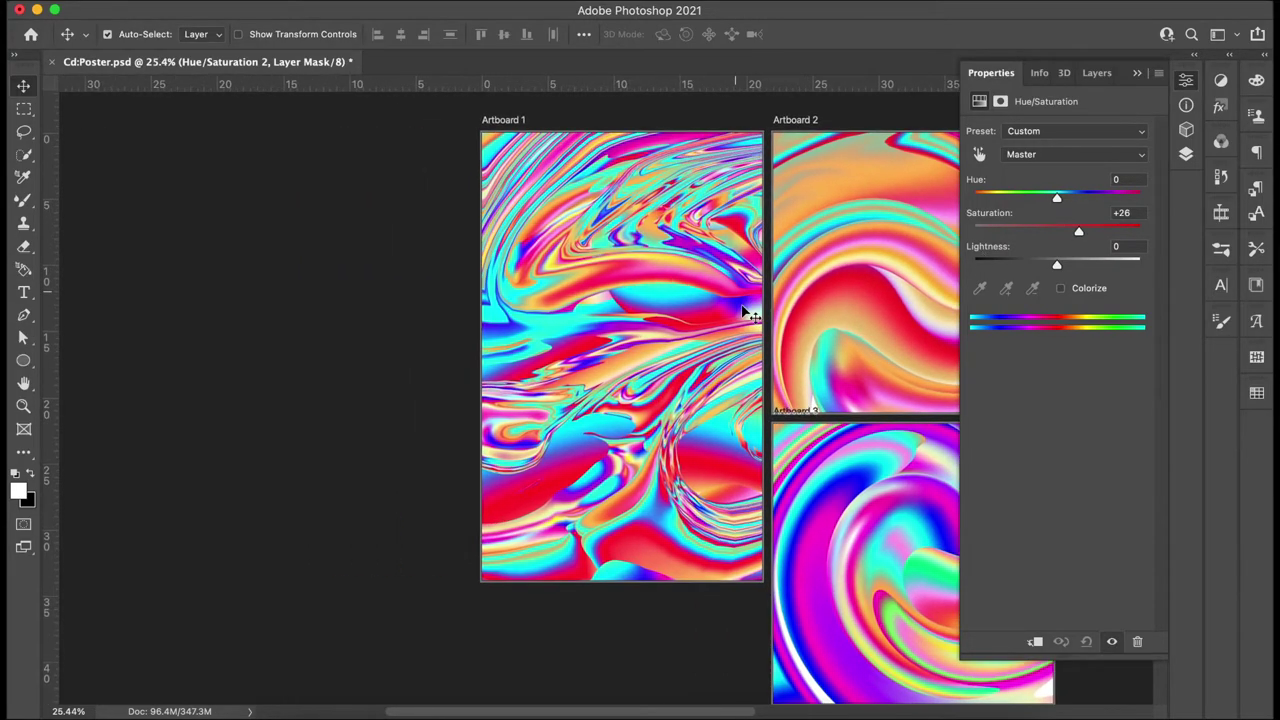
{"action": "scroll", "coordinate": [745, 315], "scroll_direction": "left", "scroll_amount": 2}
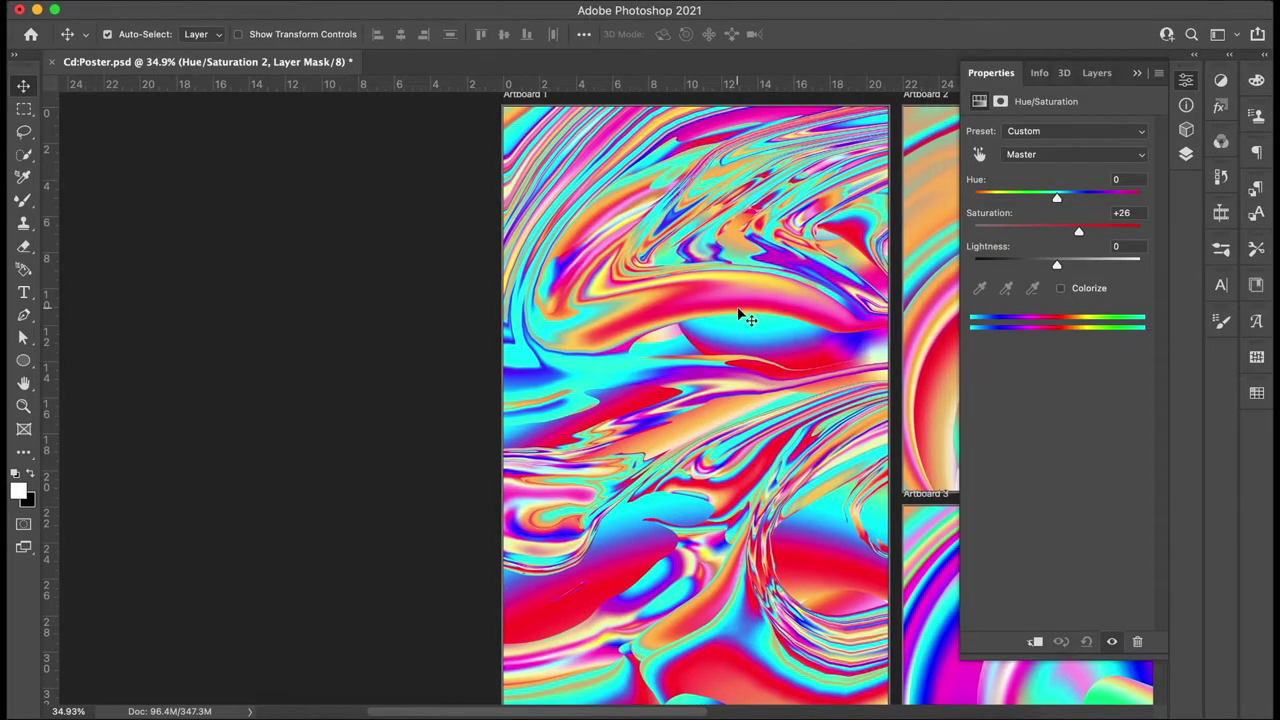
{"action": "left_click_drag", "start_coordinate": [1085, 236], "coordinate": [1158, 233]}
{"action": "left_click", "coordinate": [1030, 240]}
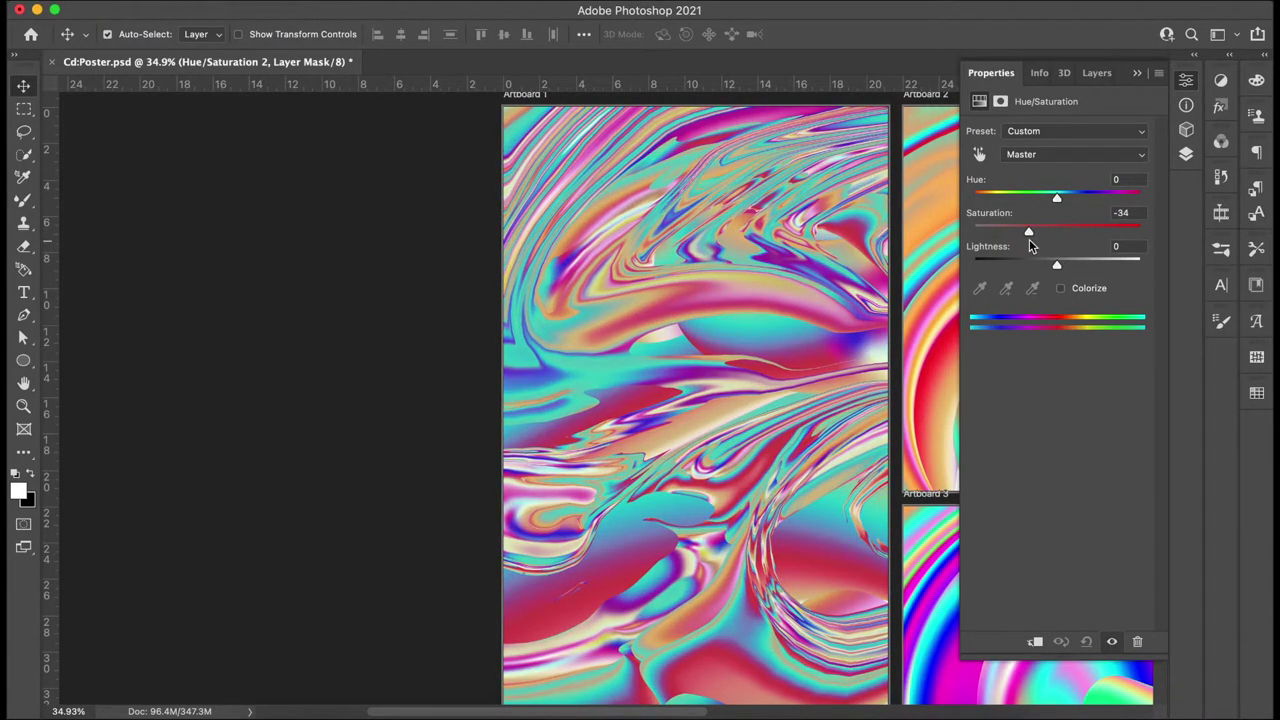
{"action": "left_click_drag", "start_coordinate": [1030, 246], "coordinate": [955, 248]}
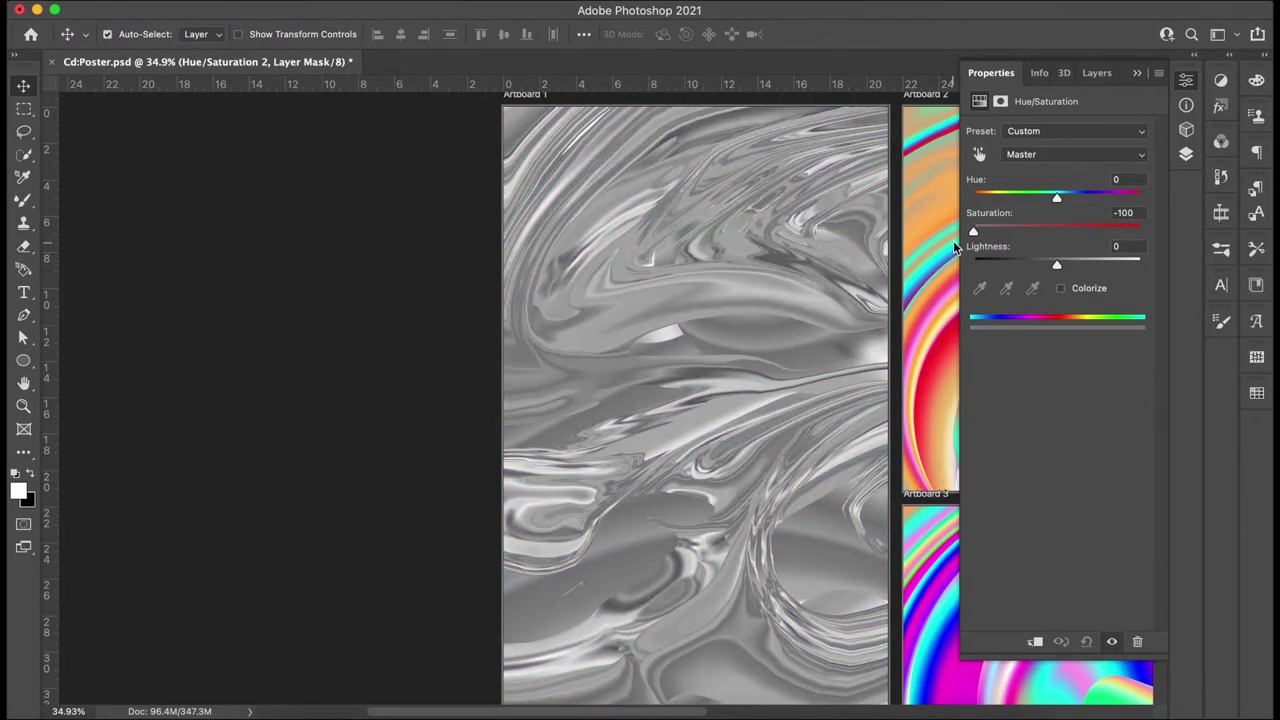
{"action": "left_click_drag", "start_coordinate": [955, 248], "coordinate": [1059, 246]}
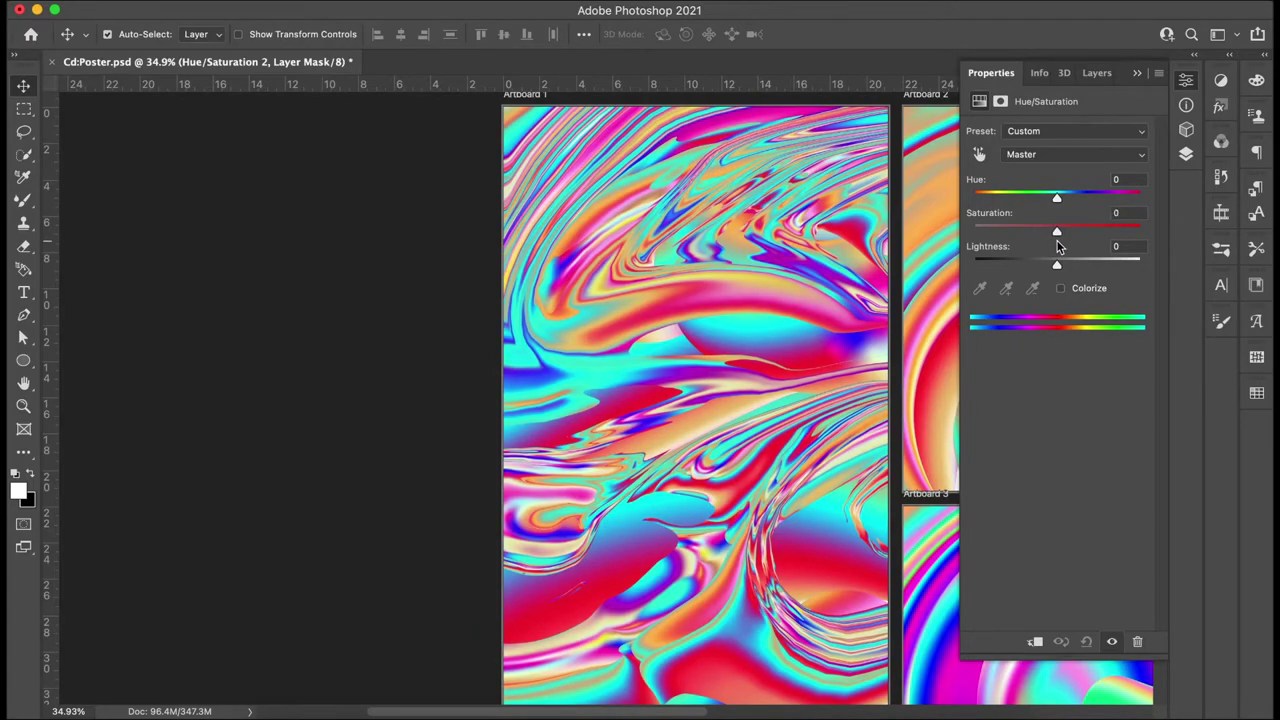
Step: Try the adjustment's lightness, keep it at 0, and shift the hue to +180
{"action": "mouse_move", "coordinate": [1037, 268]}
{"action": "left_mouse_down"}
{"action": "mouse_move", "coordinate": [1015, 272]}
{"action": "mouse_move", "coordinate": [1079, 279]}
{"action": "mouse_move", "coordinate": [1056, 270]}
{"action": "left_mouse_up"}
{"action": "left_click_drag", "start_coordinate": [1058, 200], "coordinate": [1133, 222]}
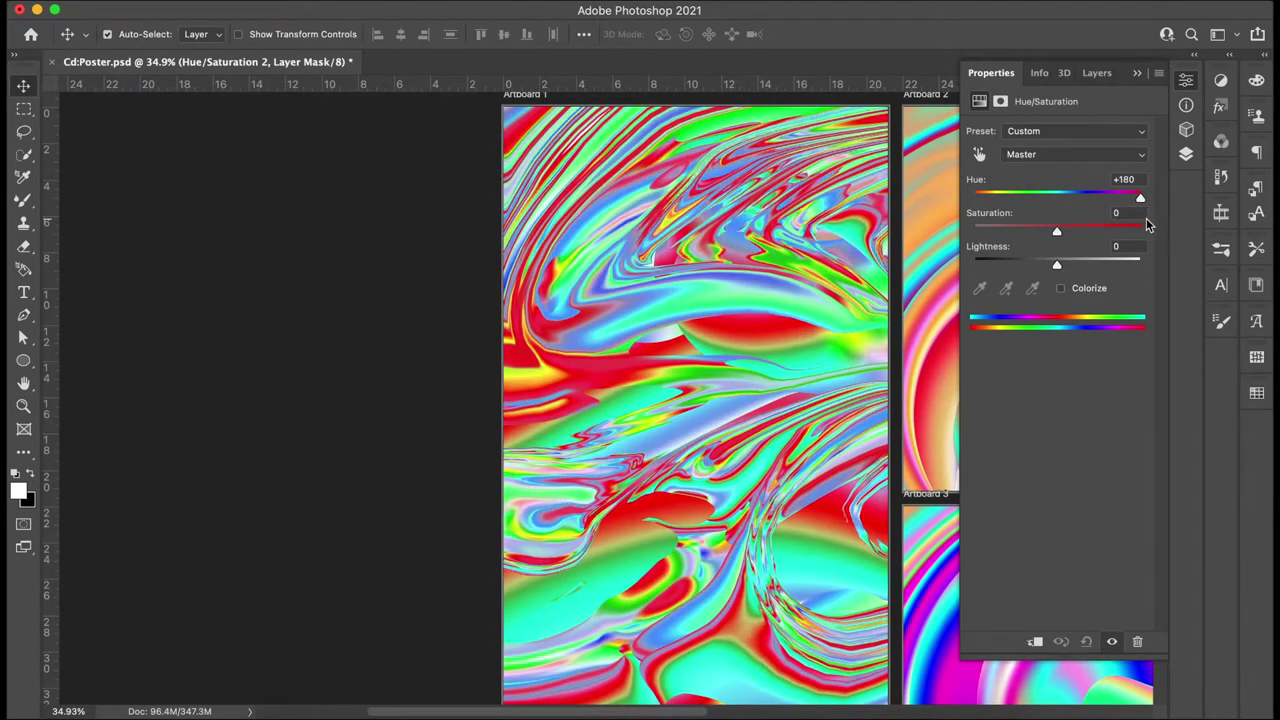
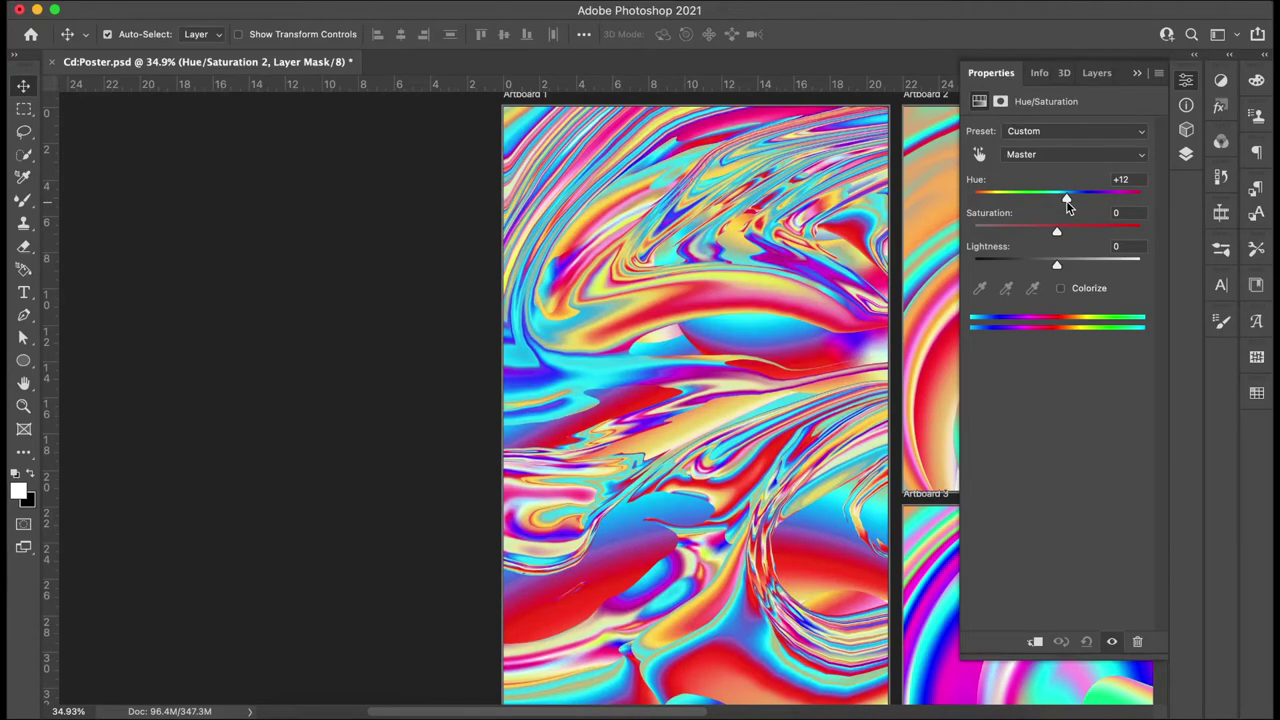
Step: Add the white Old English Five text "Fly High" on two lines over Artboard 1 and extend its text box downward
{"action": "type", "text": "F"}
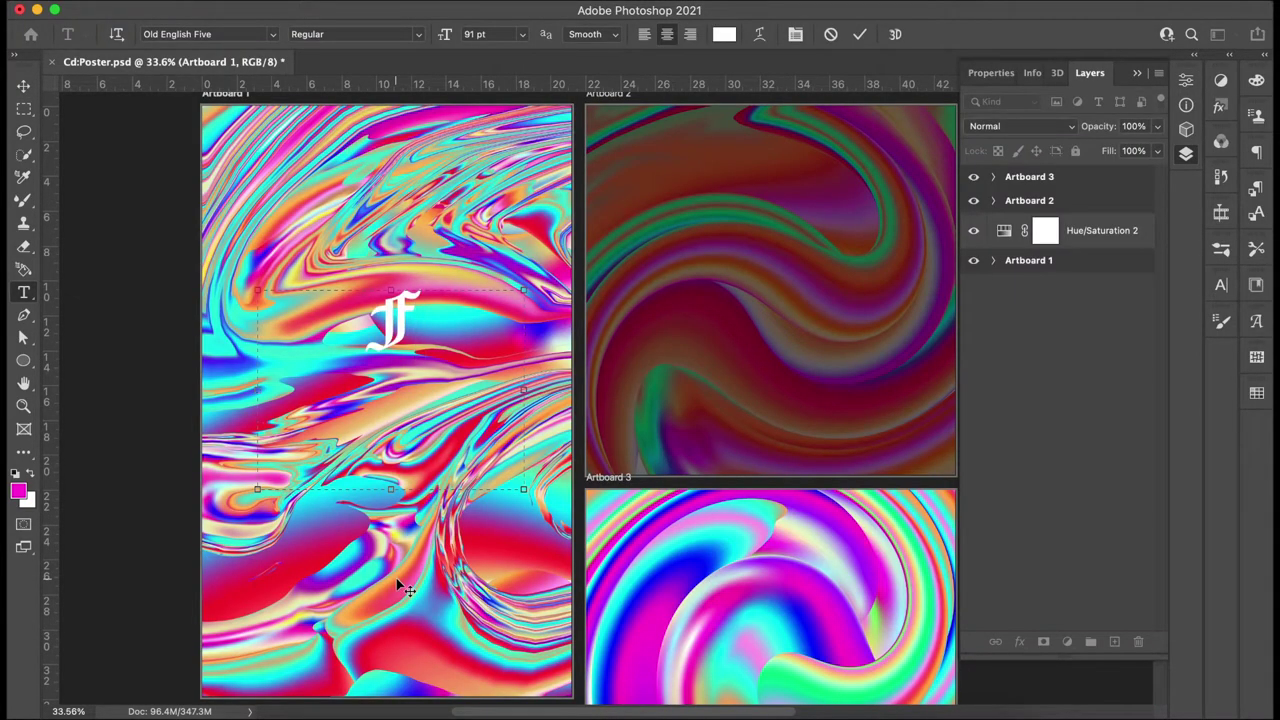
{"action": "type", "text": "ly Hig"}
{"action": "key", "text": "BackSpace"}
{"action": "key", "text": "BackSpace"}
{"action": "key", "text": "BackSpace"}
{"action": "key", "text": "BackSpace"}
{"action": "left_click_drag", "start_coordinate": [391, 489], "coordinate": [398, 546]}
Step: Set the Fly High text to a font size of 128 pt and a leading of 131 pt
{"action": "key", "text": "super+a"}
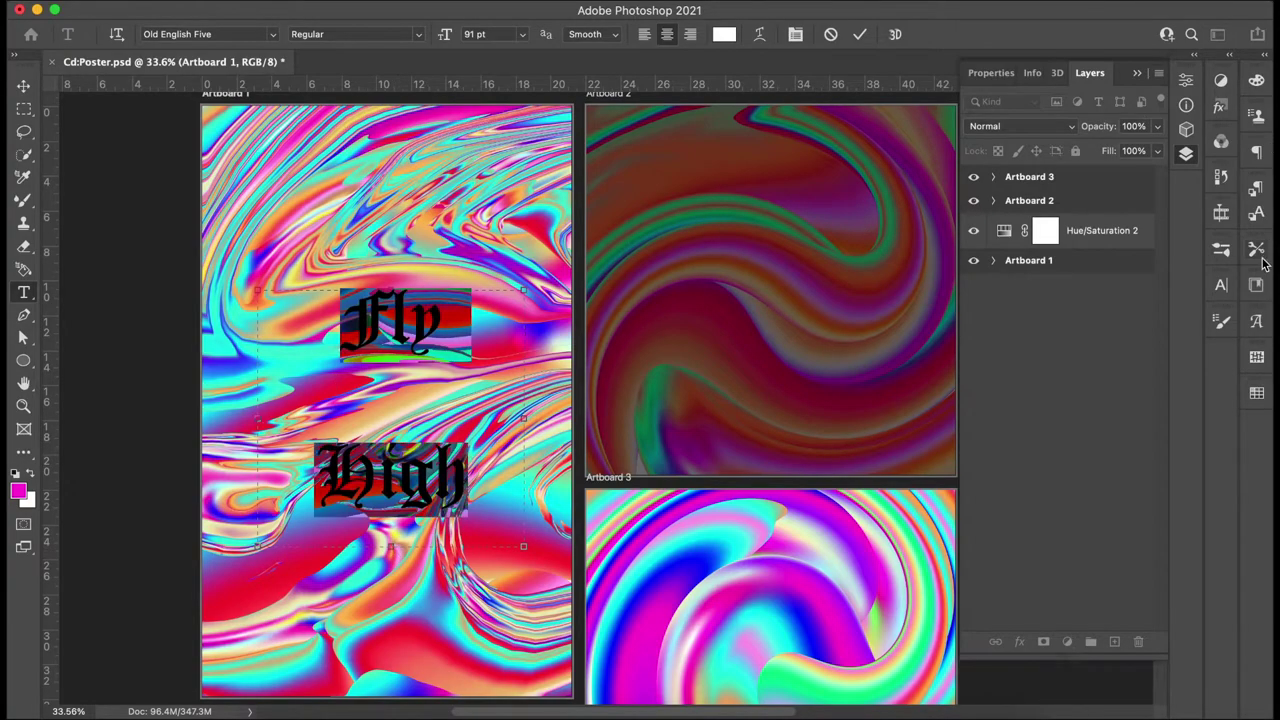
{"action": "left_click", "coordinate": [1221, 285]}
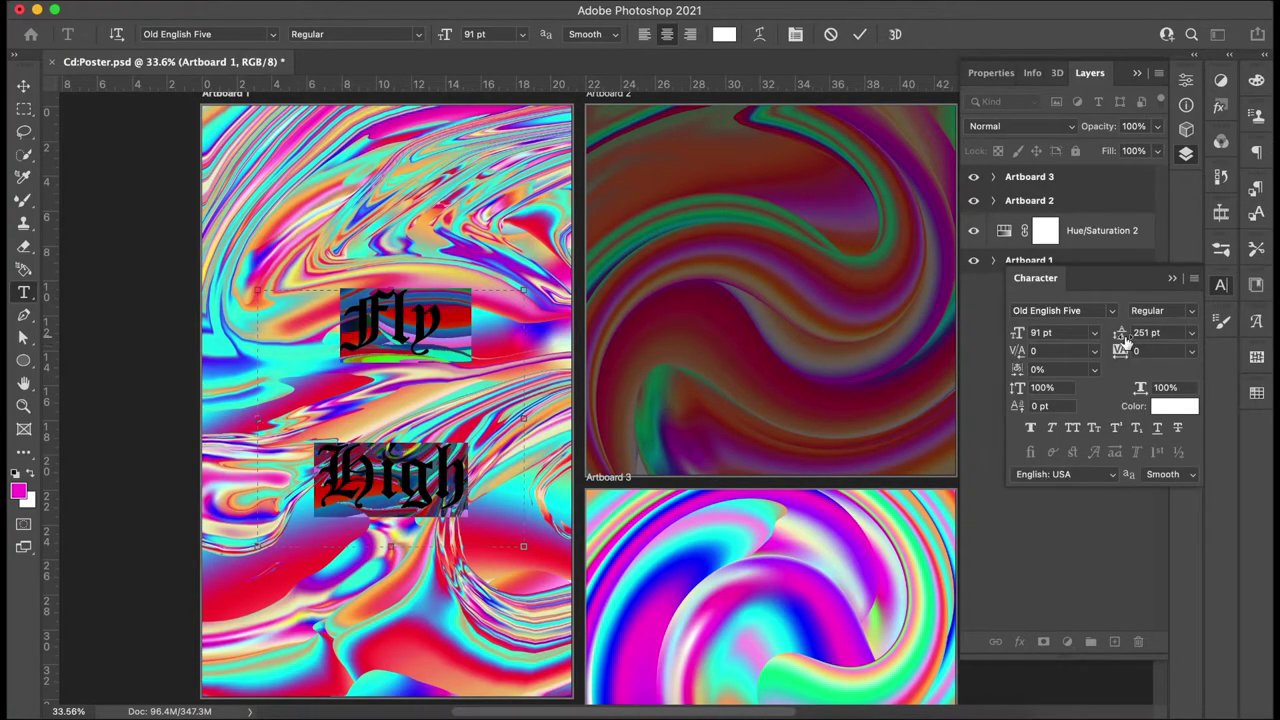
{"action": "left_click_drag", "start_coordinate": [1122, 336], "coordinate": [1028, 341]}
{"action": "key", "text": "super+h"}
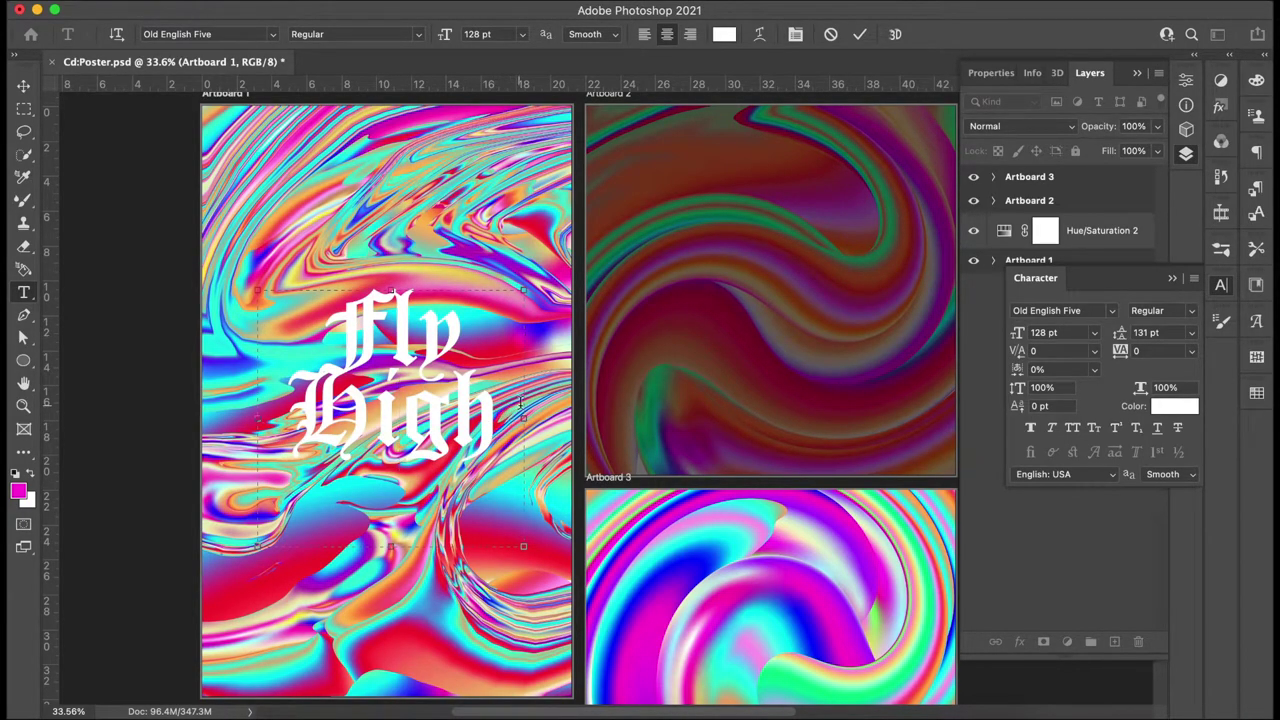
{"action": "left_click_drag", "start_coordinate": [522, 405], "coordinate": [318, 356]}
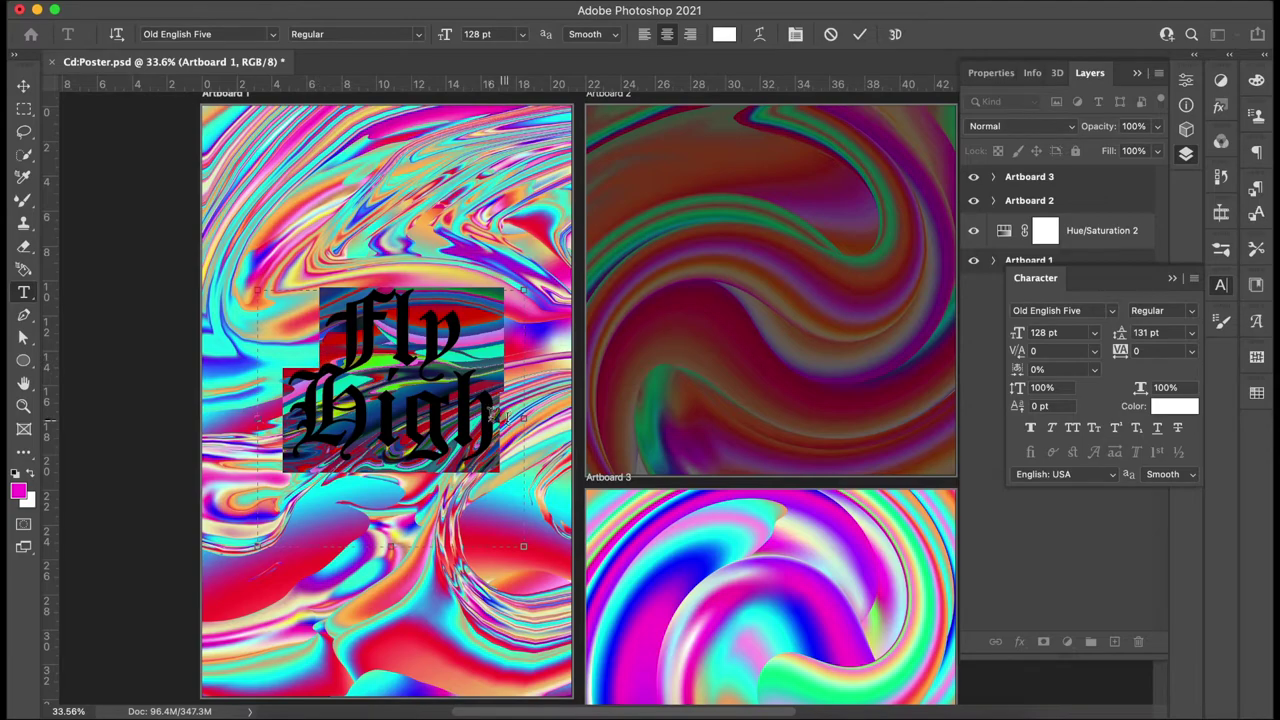
{"action": "left_click", "coordinate": [1172, 279]}
Step: Expand Artboard 1's layers and give the Fly High text layer a white outside Stroke effect, with Bevel & Emboss turned off
{"action": "left_click", "coordinate": [993, 260]}
{"action": "left_click", "coordinate": [993, 260]}
{"action": "left_click", "coordinate": [993, 260]}
{"action": "left_click", "coordinate": [996, 203]}
{"action": "left_click", "coordinate": [1045, 203]}
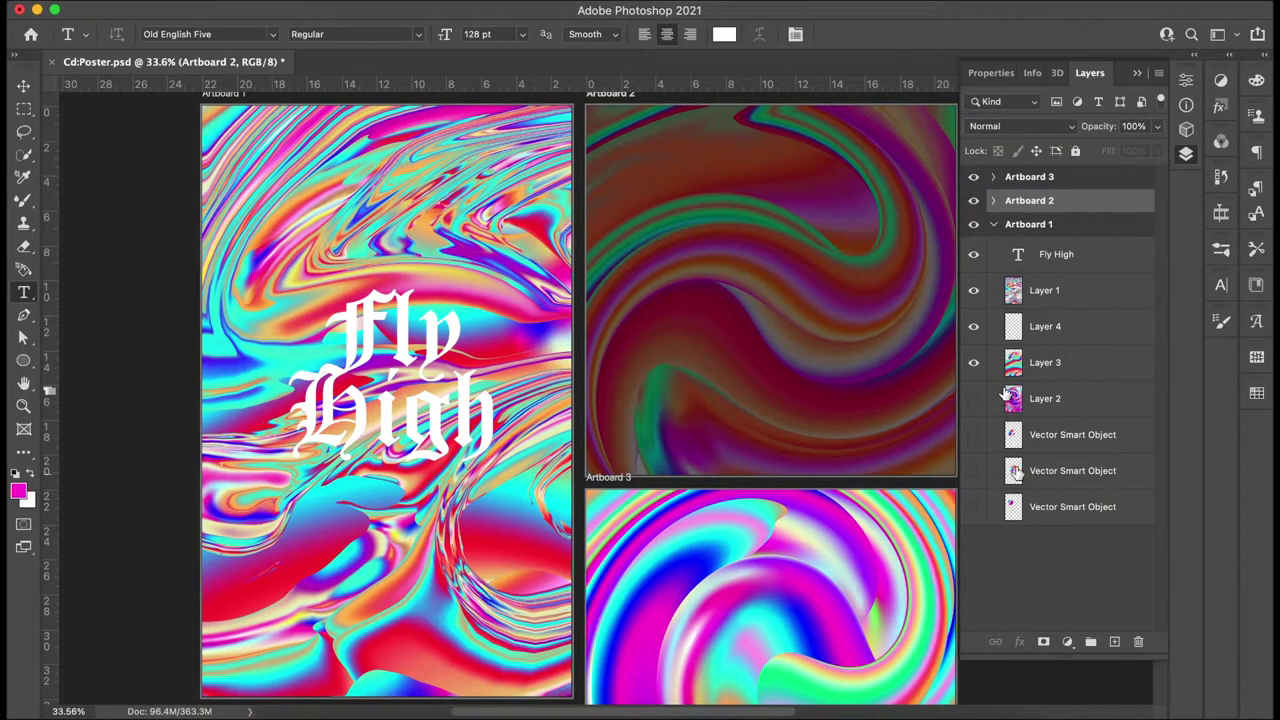
{"action": "double_click", "coordinate": [1088, 258]}
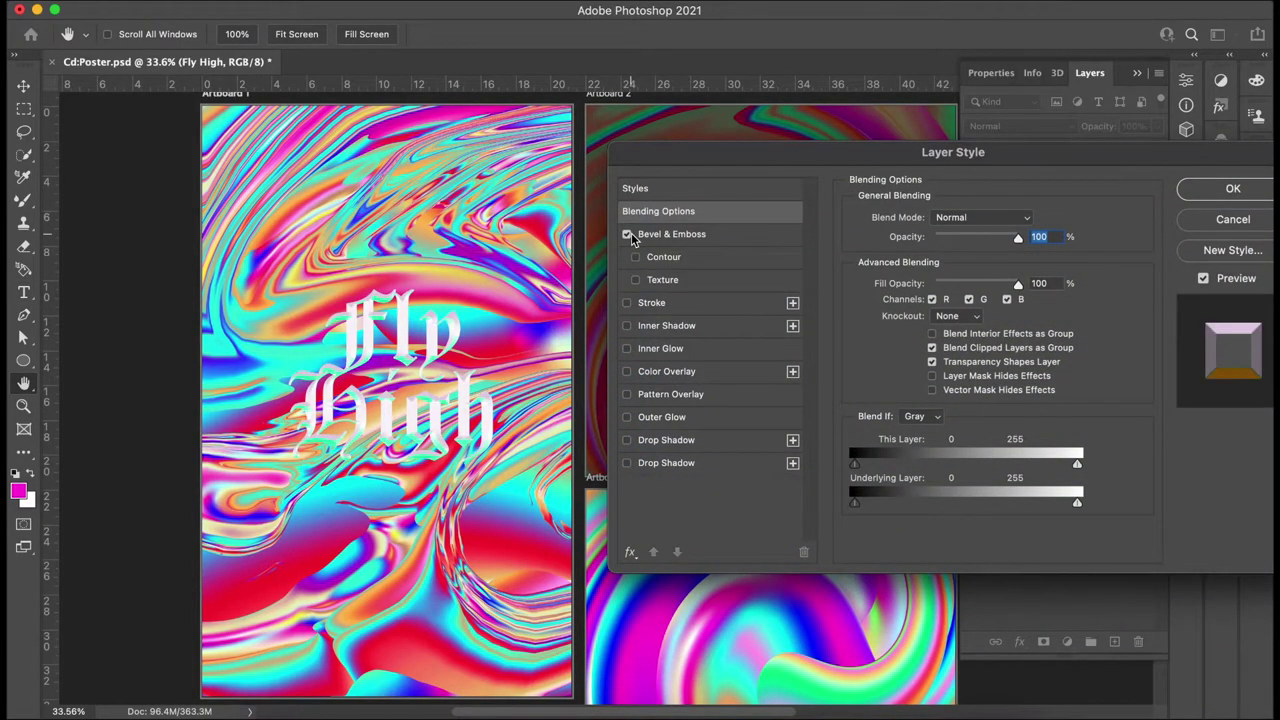
{"action": "left_click", "coordinate": [690, 244]}
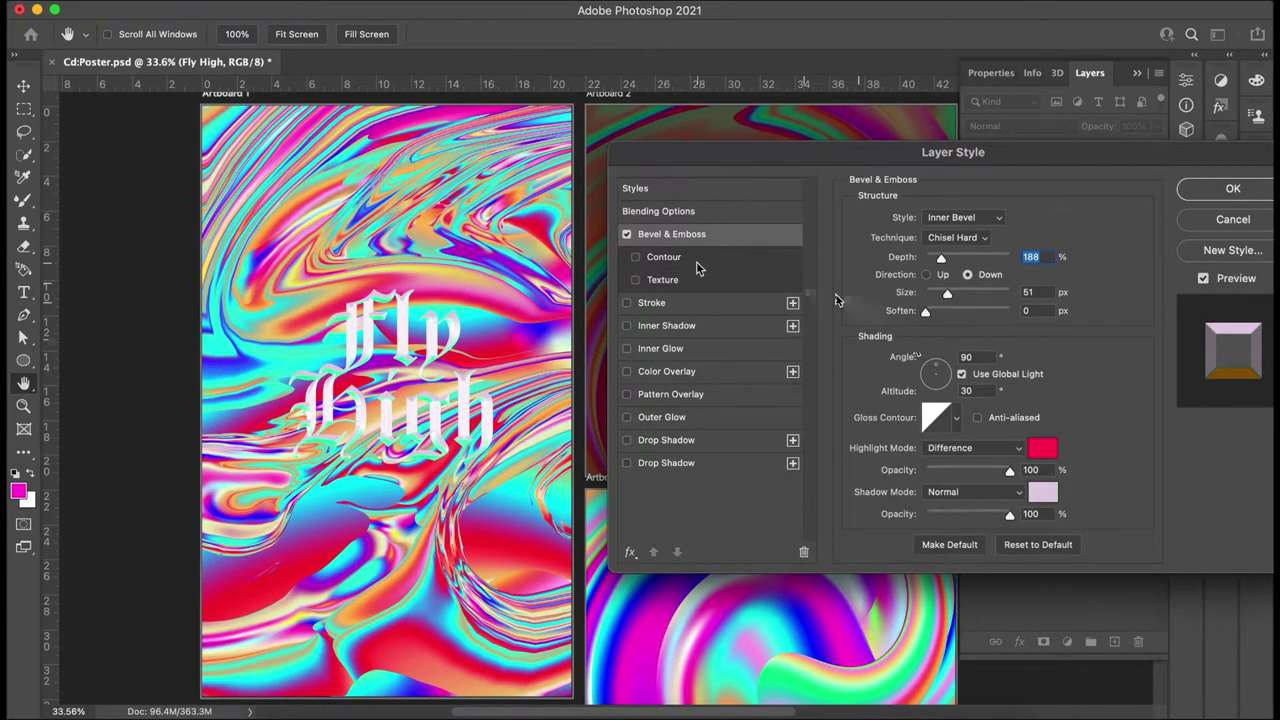
{"action": "left_click", "coordinate": [627, 234]}
{"action": "left_click", "coordinate": [652, 302]}
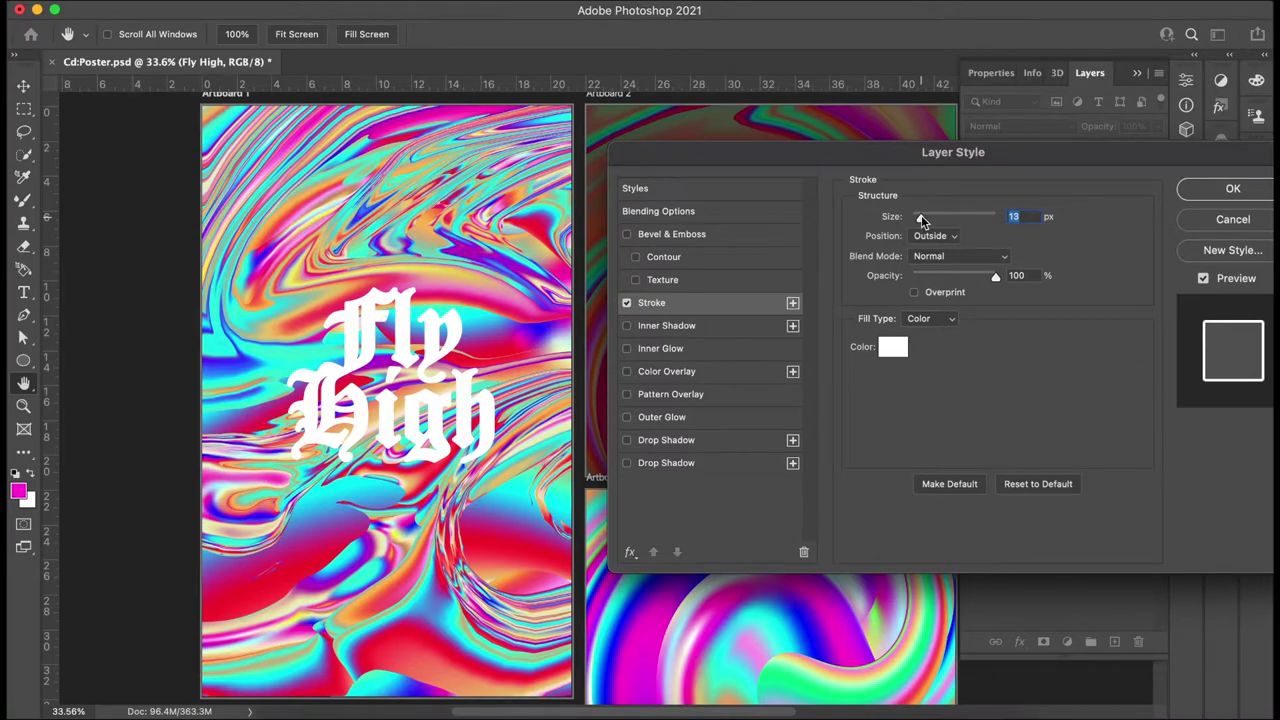
{"action": "left_click", "coordinate": [1233, 188]}
Step: Reduce the Fly High layer's fill to 0% so only its white outline shows
{"action": "left_click", "coordinate": [1159, 151]}
{"action": "left_click_drag", "start_coordinate": [1155, 176], "coordinate": [1046, 182]}
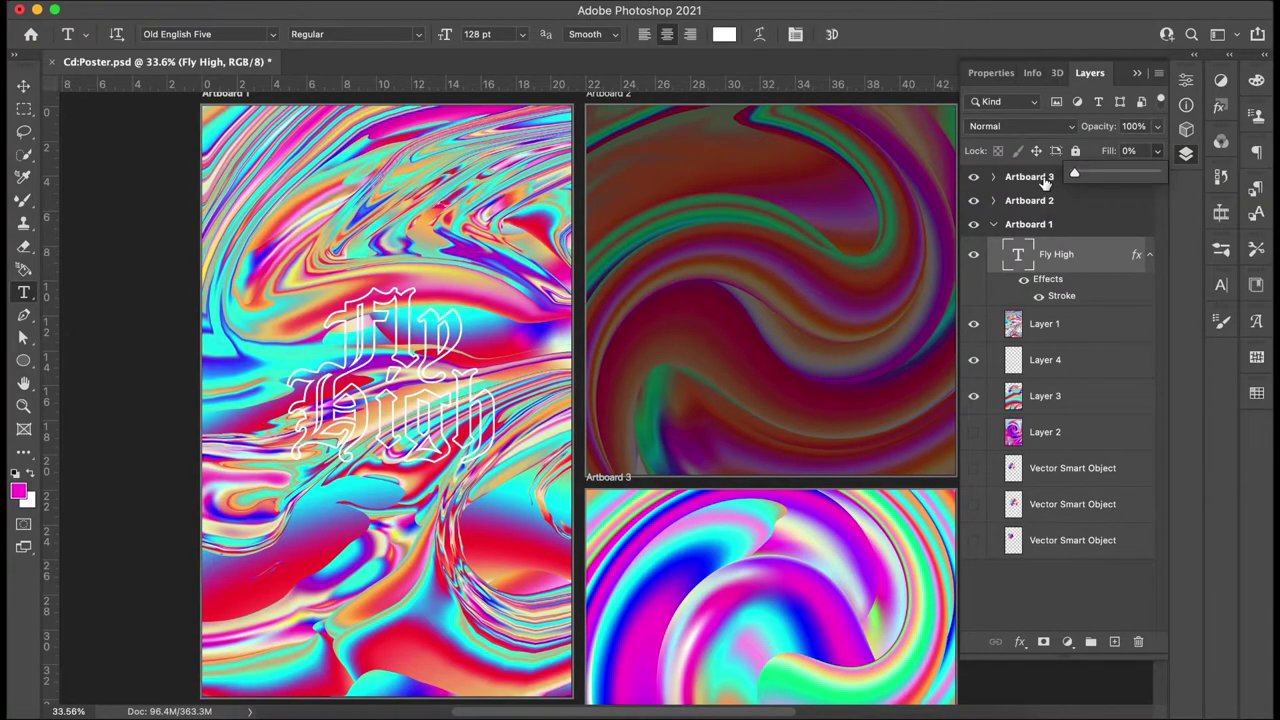
{"action": "left_click", "coordinate": [1065, 258]}
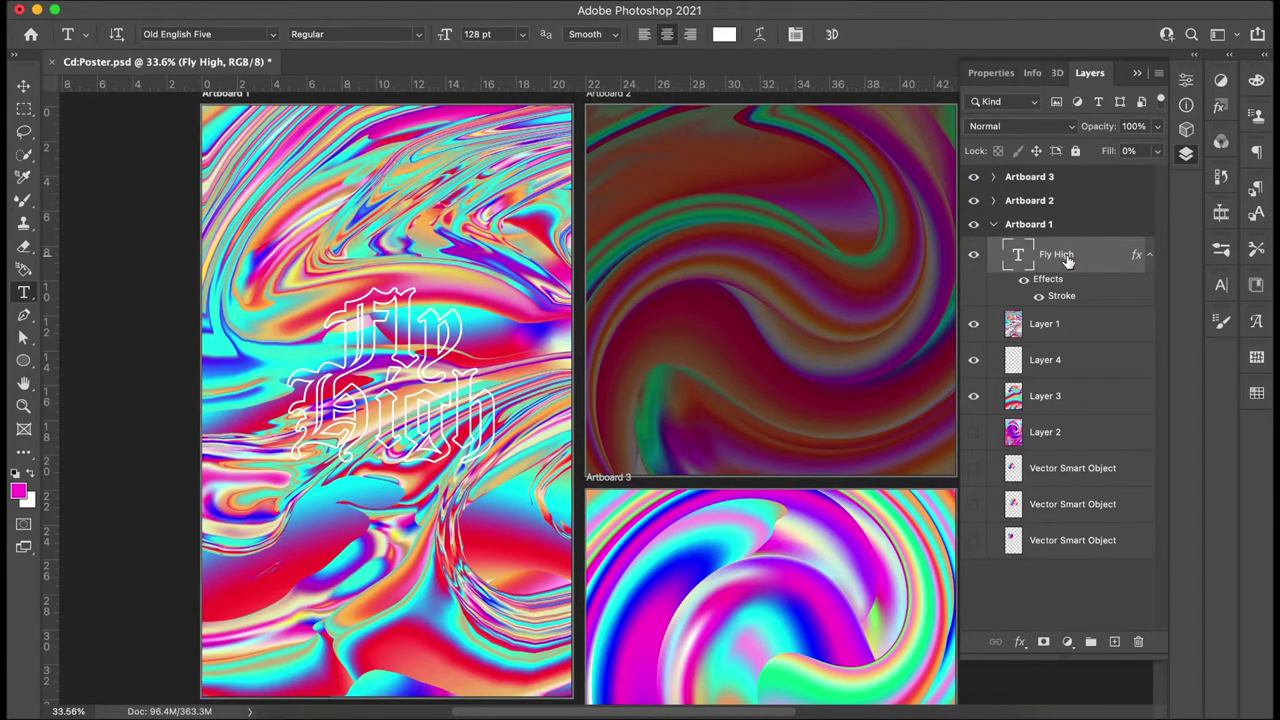
Step: Add a new empty layer in Artboard 1 and place it directly beneath the Fly High text layer
{"action": "left_click", "coordinate": [993, 225]}
{"action": "left_click", "coordinate": [993, 226]}
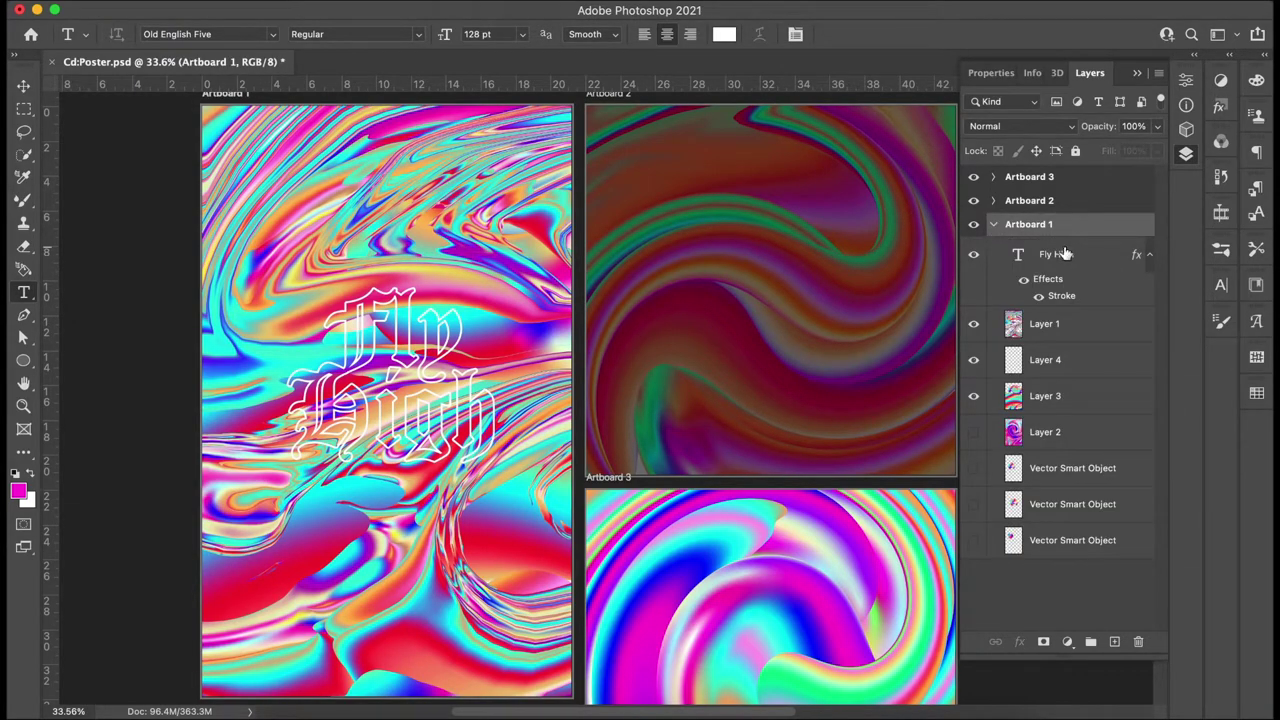
{"action": "left_click", "coordinate": [1115, 641]}
{"action": "left_click_drag", "start_coordinate": [1048, 258], "coordinate": [1050, 343]}
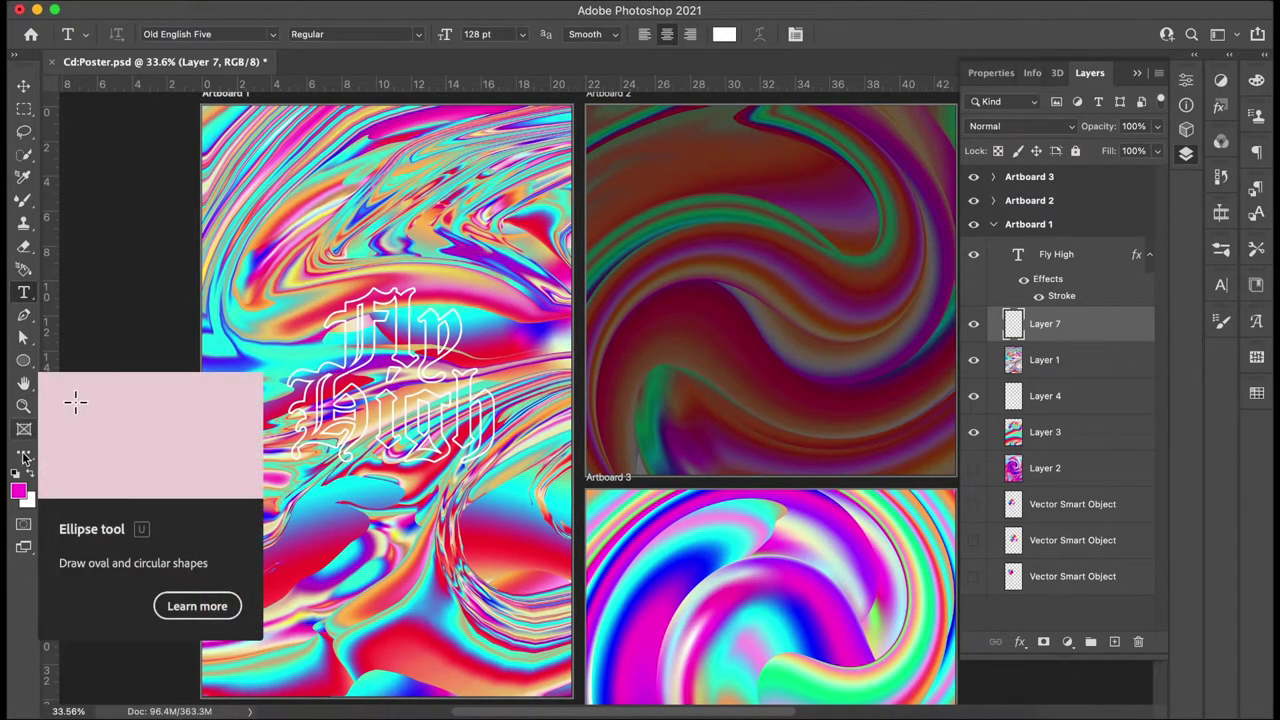
Step: Set the foreground colour to black and draw an ellipse about 15.8 by 9.6 cm around the word High
{"action": "left_click", "coordinate": [18, 490]}
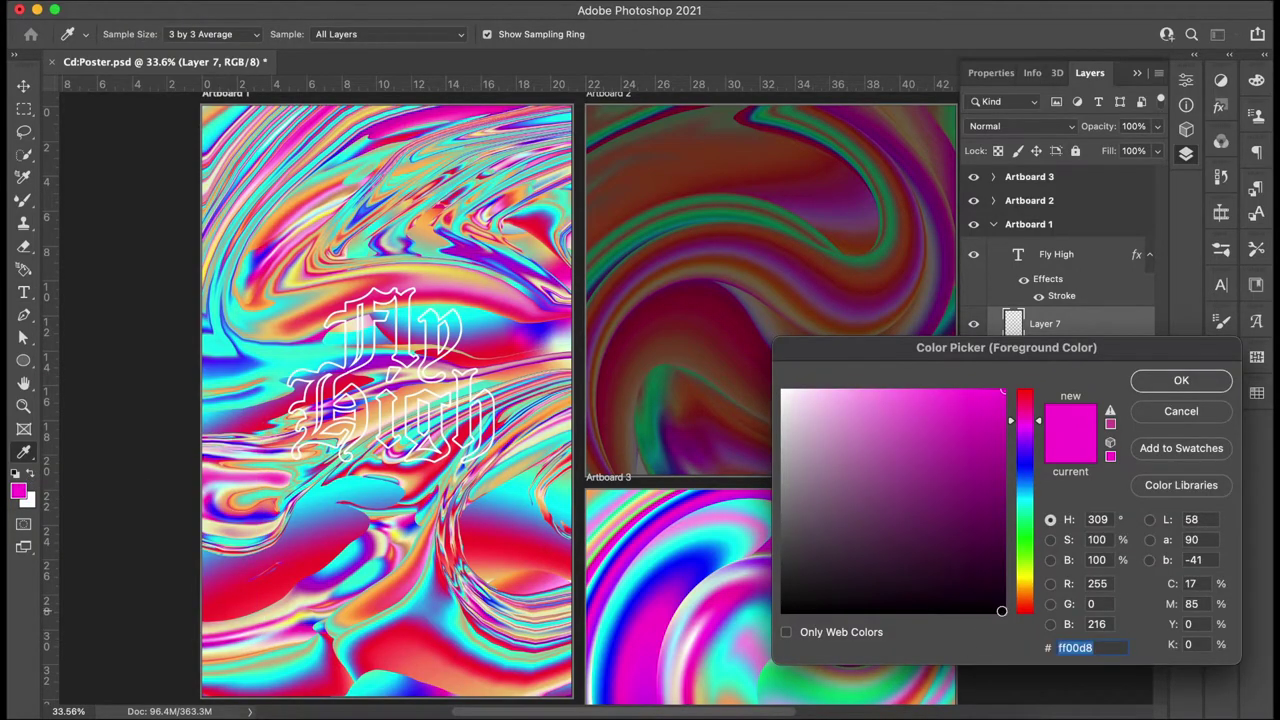
{"action": "left_click_drag", "start_coordinate": [1001, 609], "coordinate": [1007, 612]}
{"action": "left_click", "coordinate": [1175, 385]}
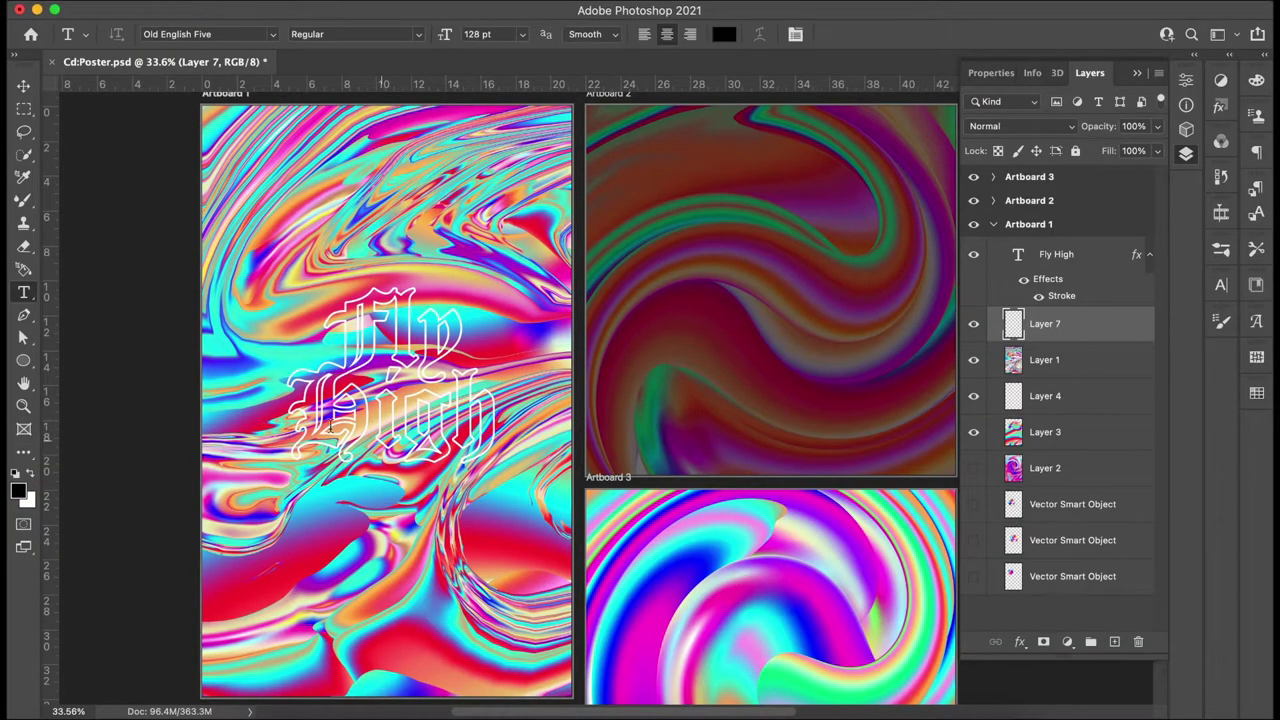
{"action": "left_click", "coordinate": [24, 360]}
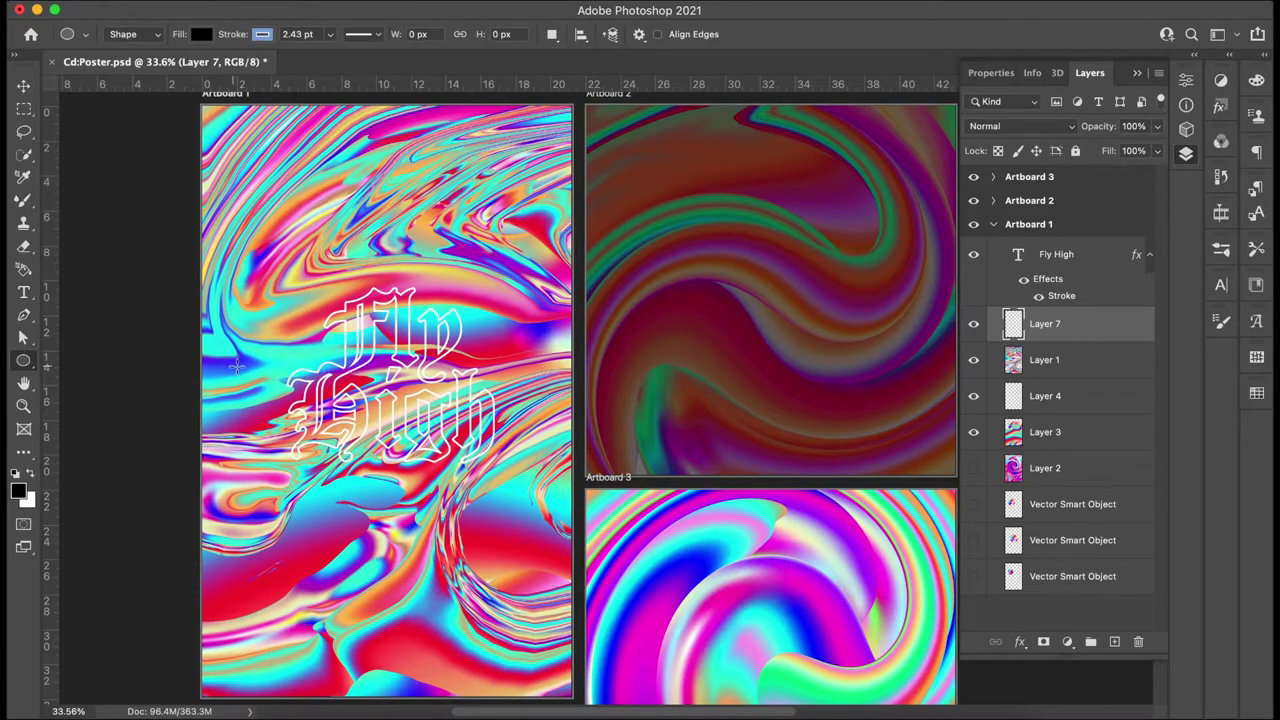
{"action": "left_click_drag", "start_coordinate": [267, 344], "coordinate": [541, 509]}
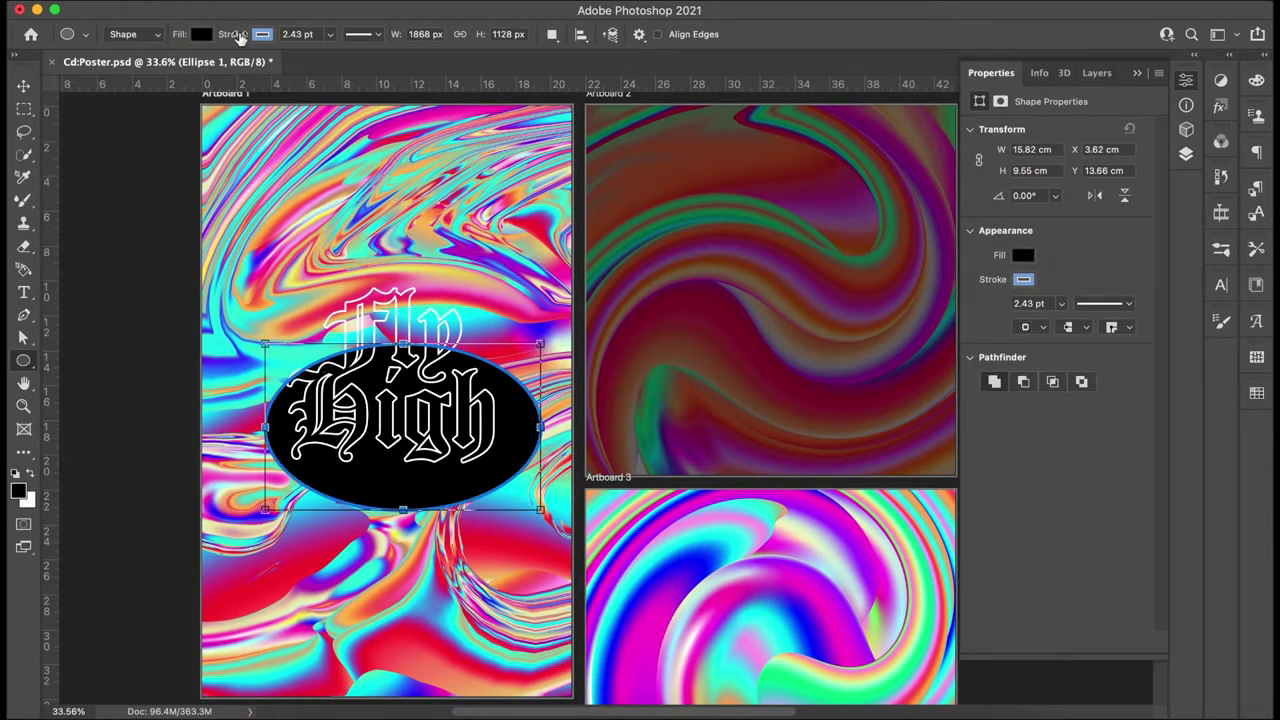
Step: Remove the black ellipse's stroke and move it up behind both lines of the Fly High text
{"action": "left_click", "coordinate": [260, 35]}
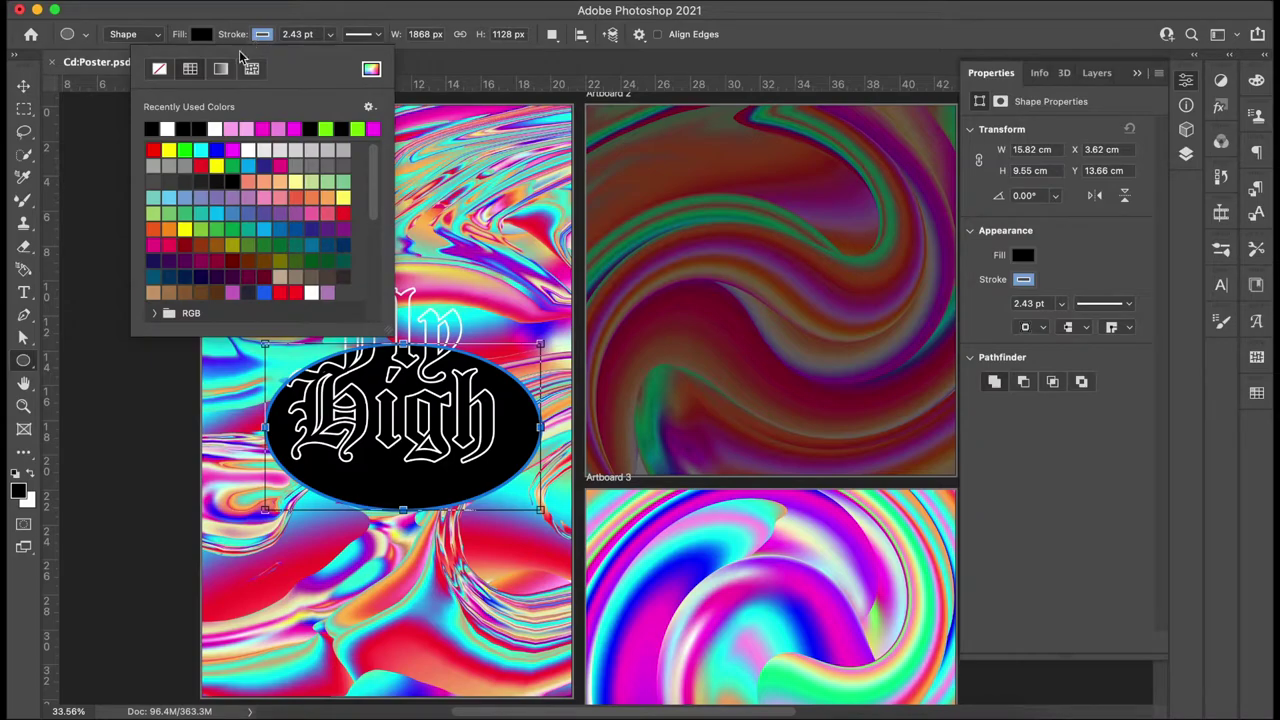
{"action": "left_click", "coordinate": [159, 70]}
{"action": "left_click", "coordinate": [23, 86]}
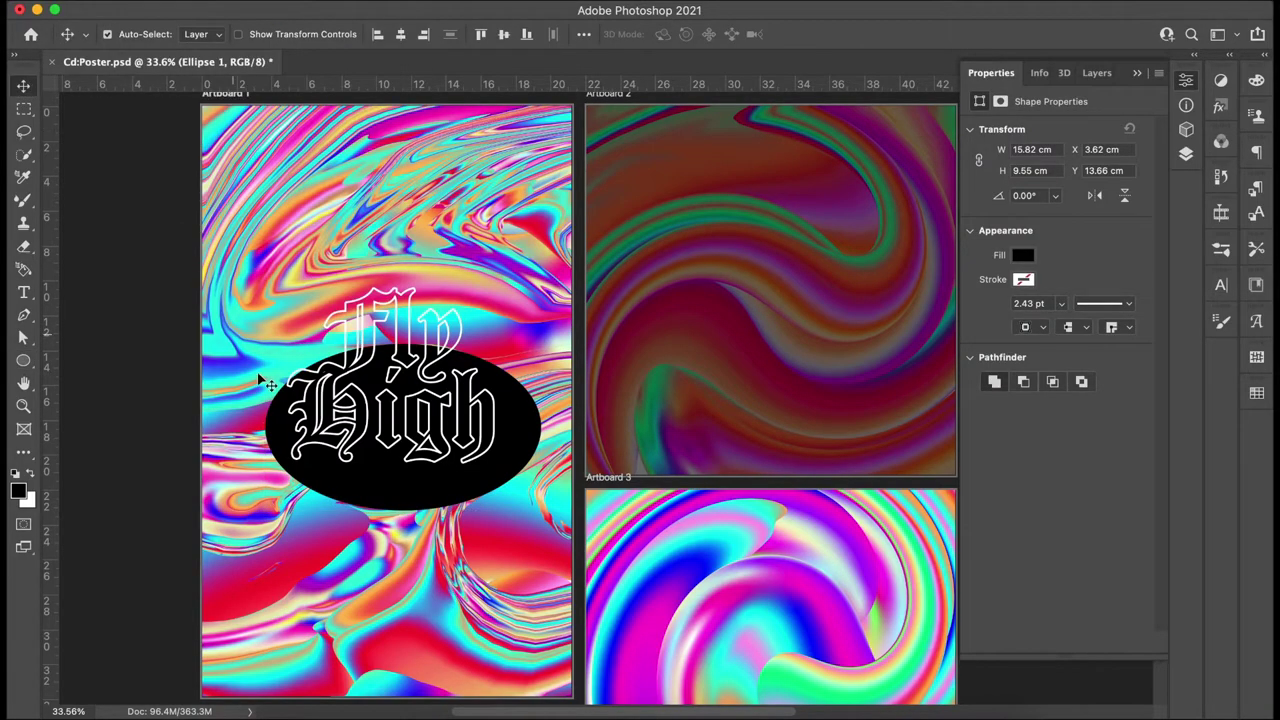
{"action": "left_click_drag", "start_coordinate": [370, 492], "coordinate": [357, 441]}
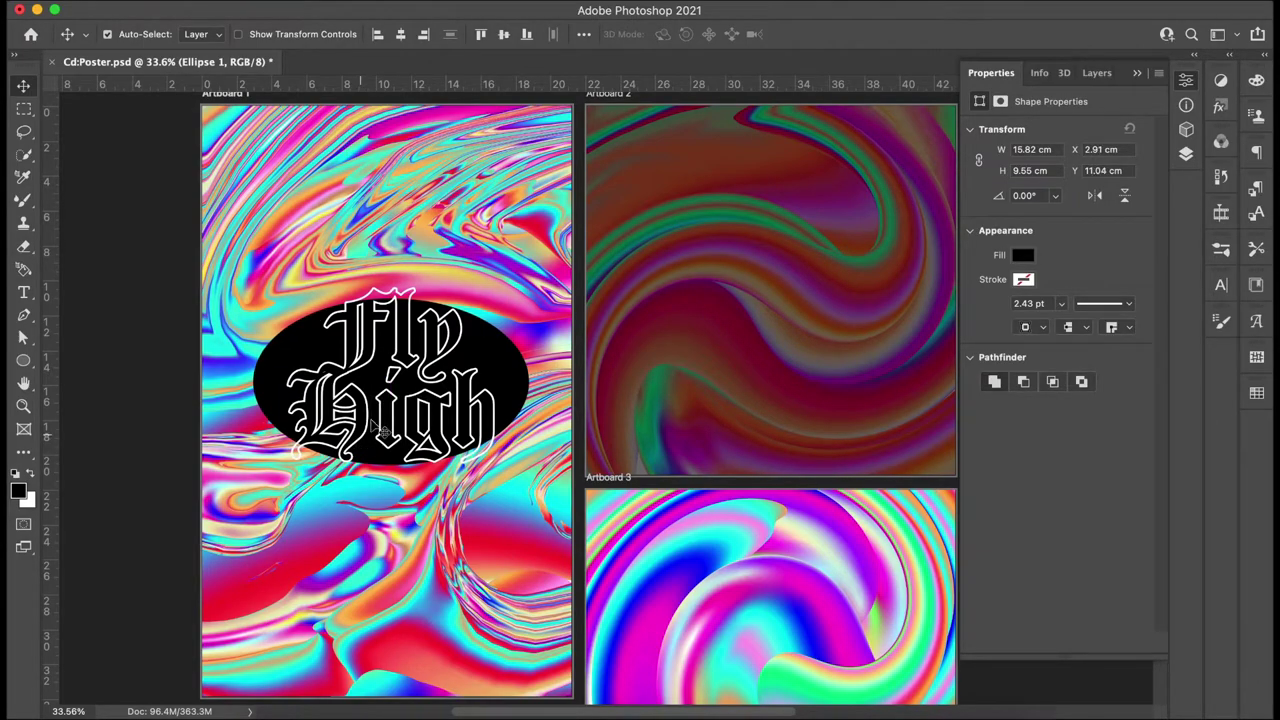
Step: Convert the ellipse to a smart object and apply a Gaussian Blur with a radius of about 388.6 pixels
{"action": "left_click", "coordinate": [436, 1]}
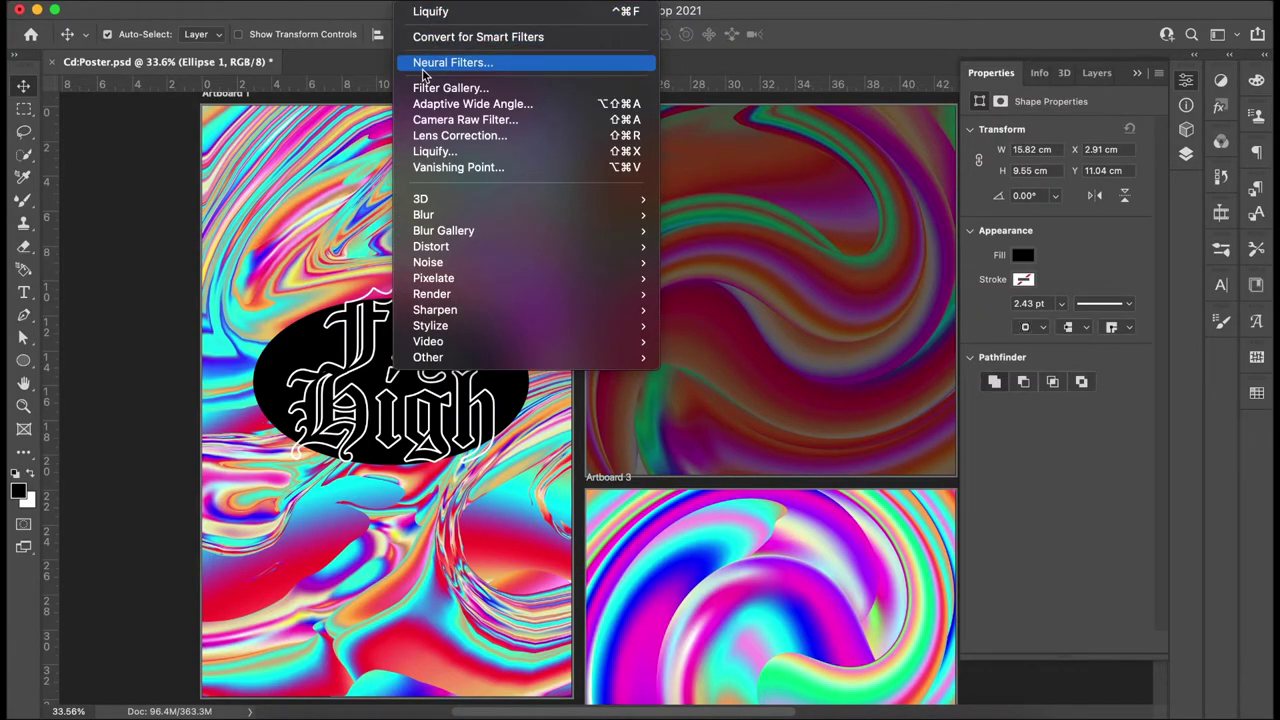
{"action": "mouse_move", "coordinate": [450, 214]}
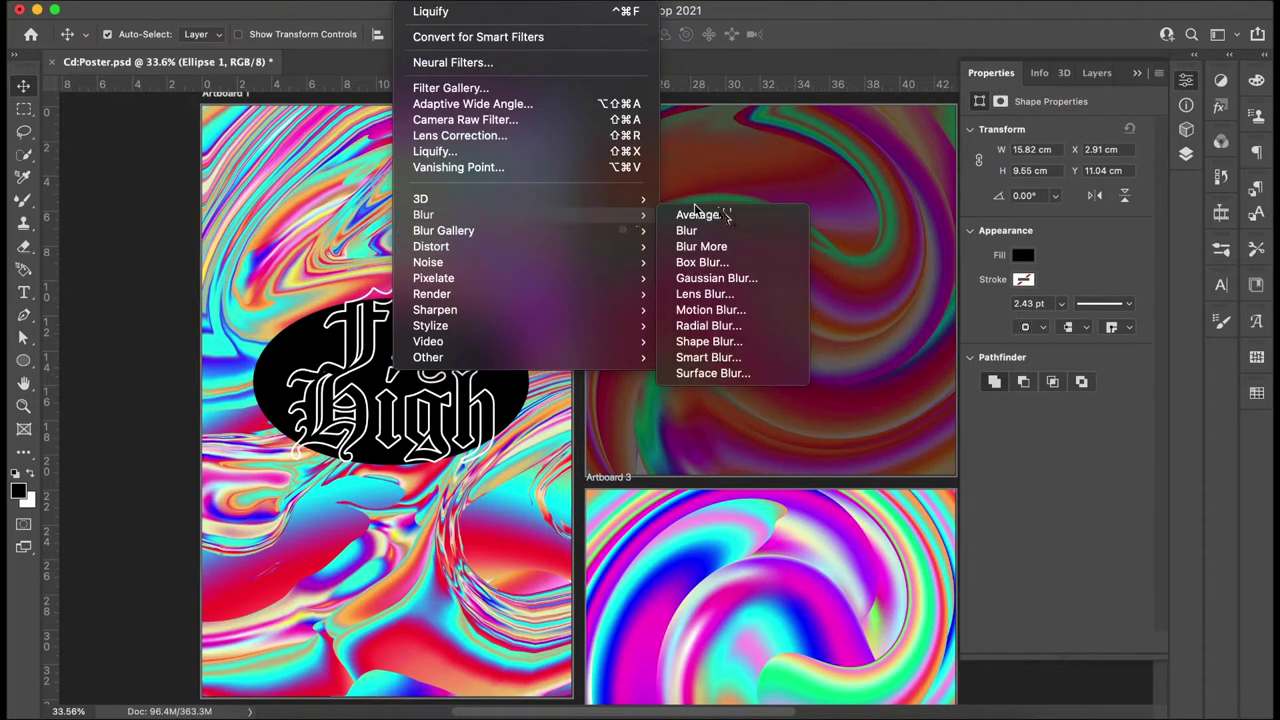
{"action": "left_click", "coordinate": [716, 278]}
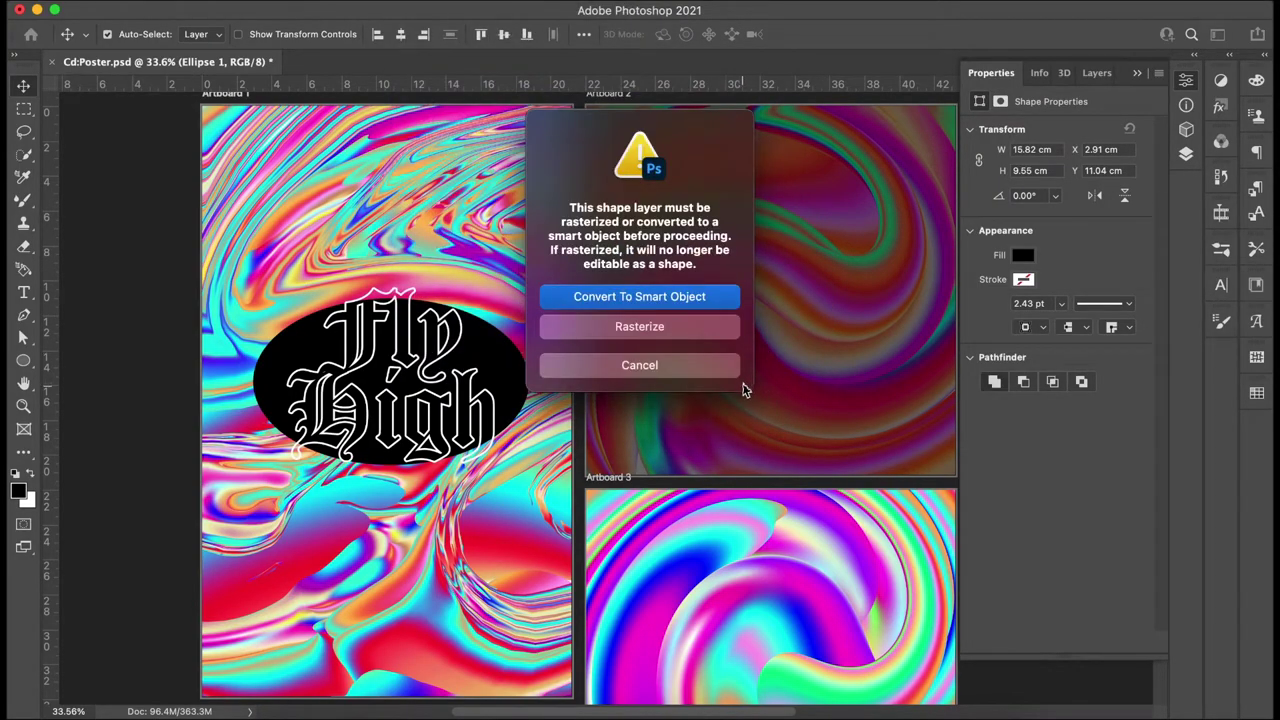
{"action": "left_click", "coordinate": [714, 297]}
{"action": "left_click_drag", "start_coordinate": [1066, 546], "coordinate": [1160, 538]}
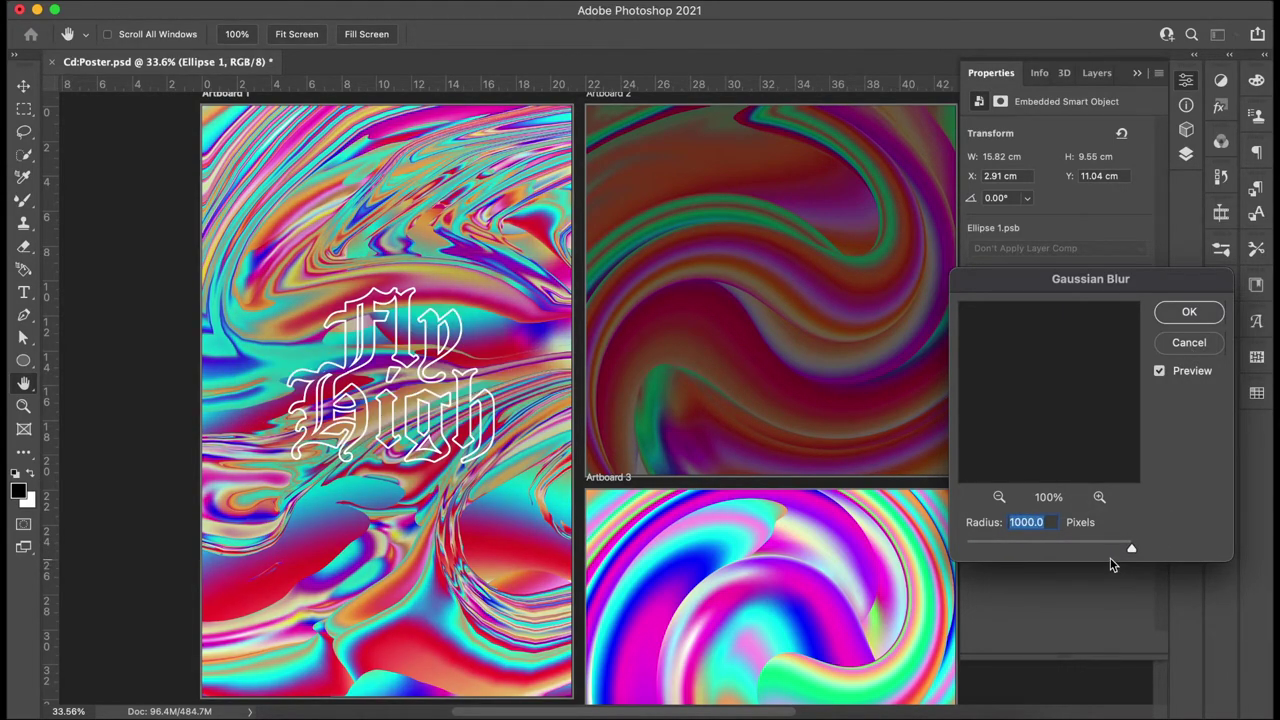
{"action": "left_click_drag", "start_coordinate": [1101, 548], "coordinate": [1117, 548]}
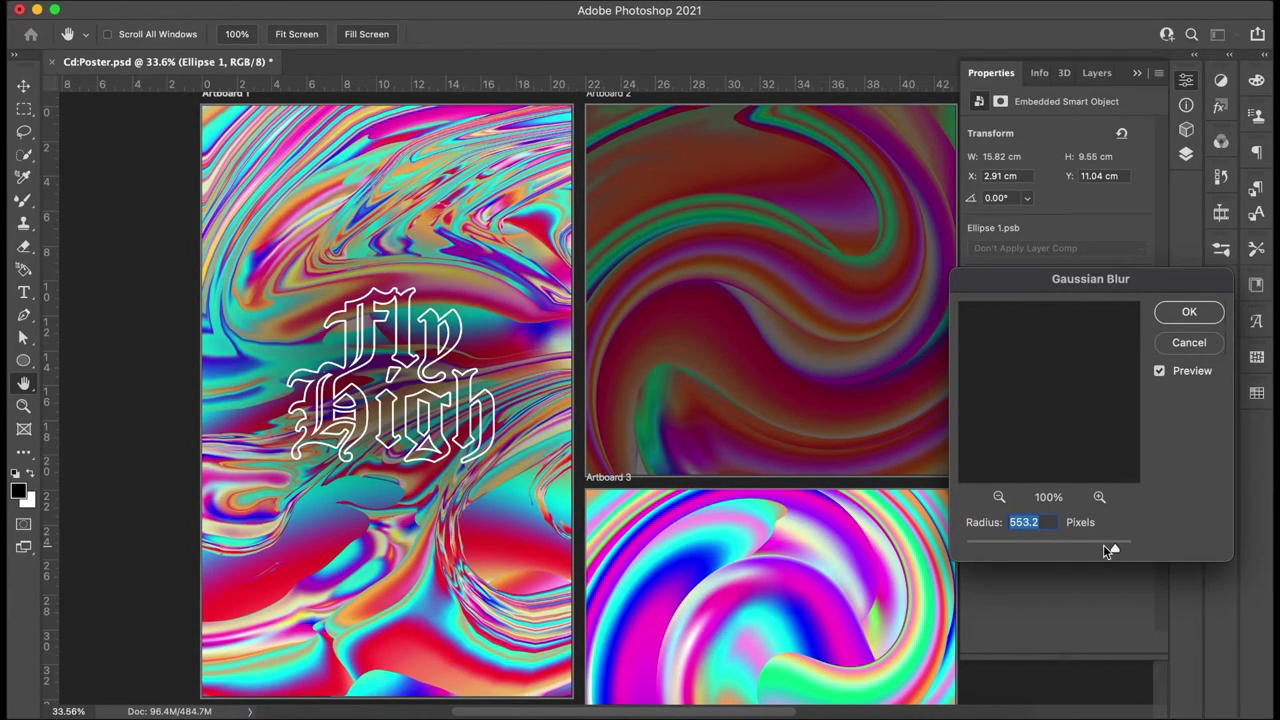
{"action": "left_click_drag", "start_coordinate": [1106, 542], "coordinate": [1107, 543]}
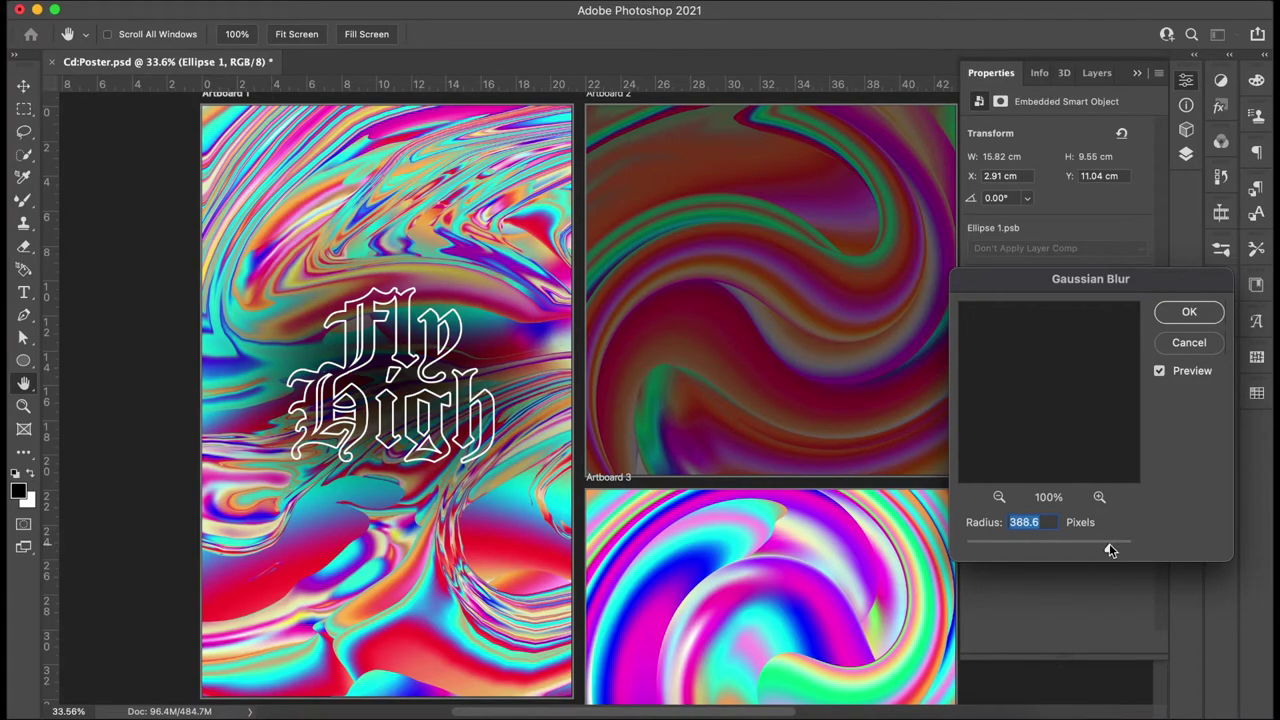
{"action": "left_click", "coordinate": [1210, 312]}
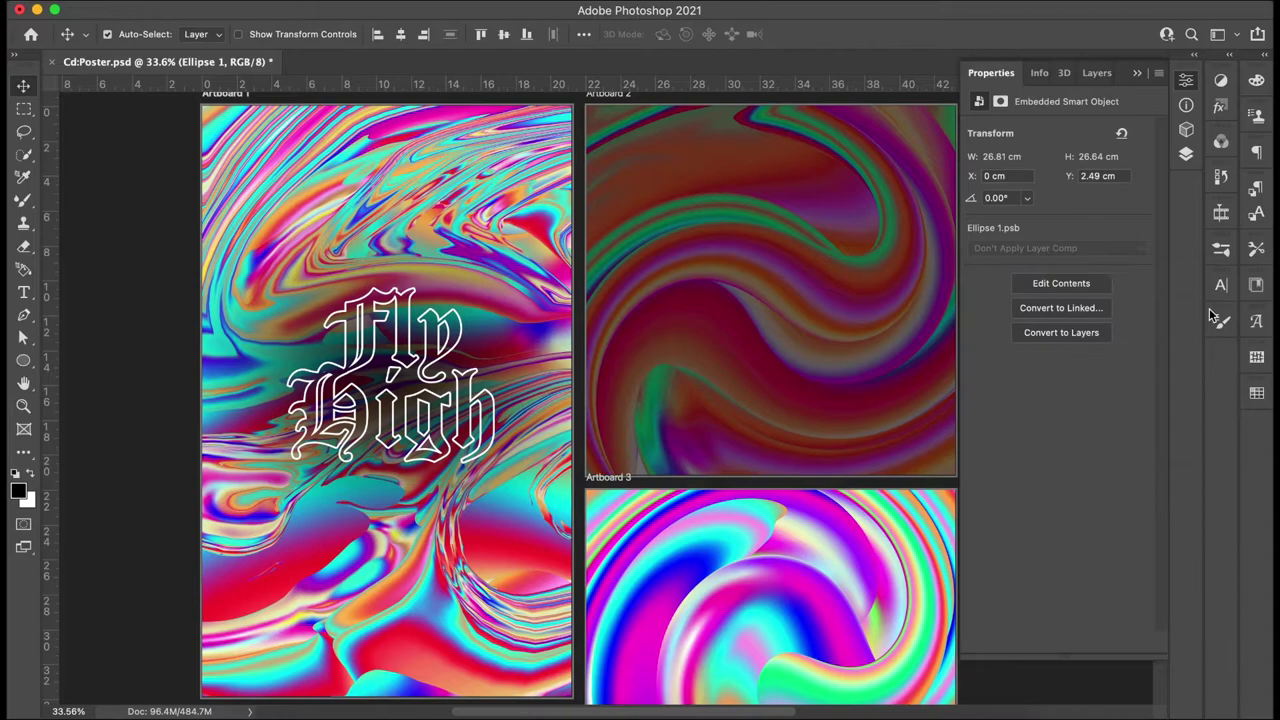
Step: Adjust the opacity of the blurred ellipse layer
{"action": "left_click", "coordinate": [1094, 73]}
{"action": "left_click", "coordinate": [1157, 127]}
{"action": "left_click", "coordinate": [1135, 151]}
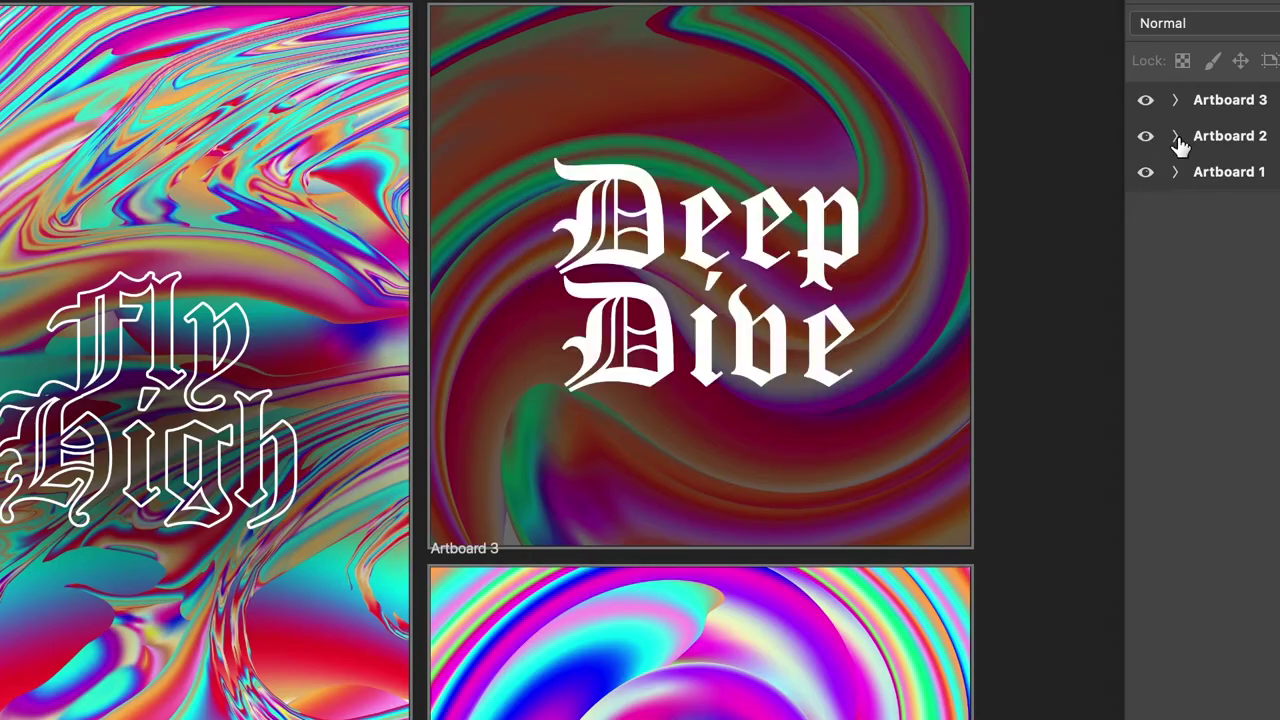
Step: Change the font of the Deep Dive text on Artboard 2 to a heavy, rounded retro display face
{"action": "left_click", "coordinate": [995, 200]}
{"action": "double_click", "coordinate": [1020, 231]}
{"action": "left_click", "coordinate": [229, 2]}
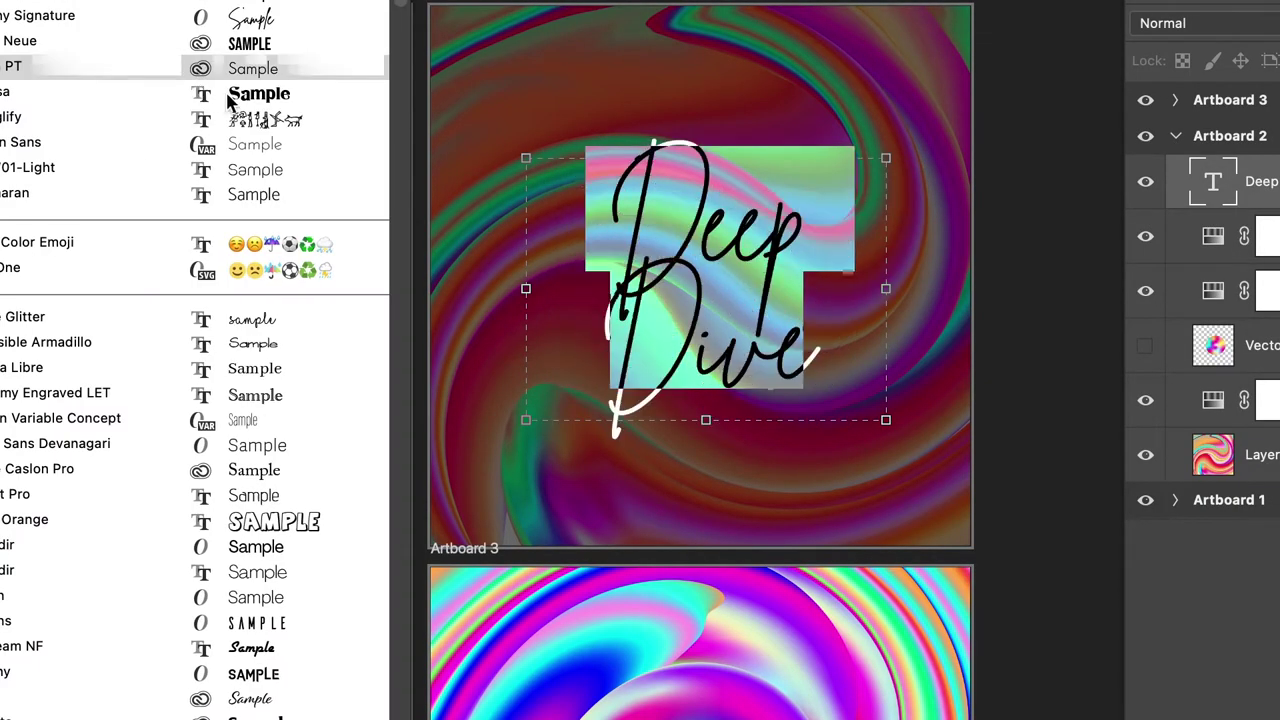
{"action": "left_click", "coordinate": [228, 94]}
{"action": "left_click_drag", "start_coordinate": [860, 328], "coordinate": [514, 190]}
{"action": "left_click", "coordinate": [229, 2]}
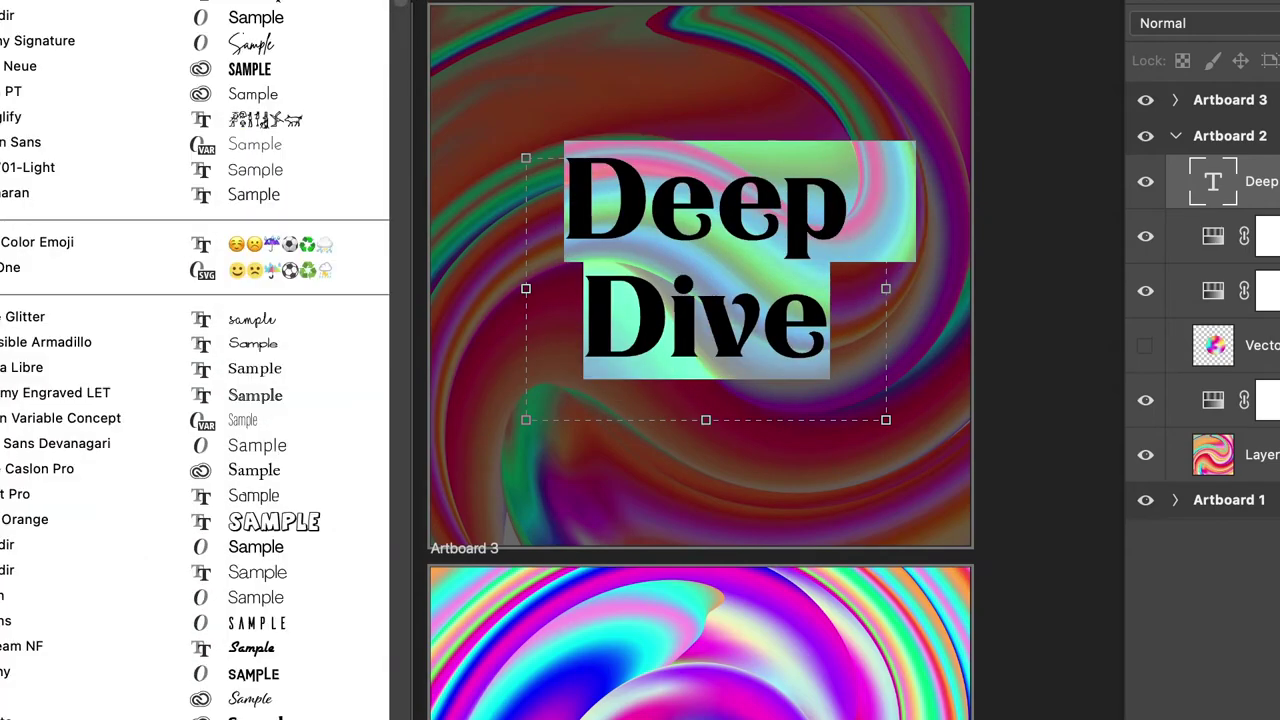
{"action": "scroll", "coordinate": [228, 228], "scroll_direction": "down", "scroll_amount": 5}
{"action": "left_click", "coordinate": [228, 134]}
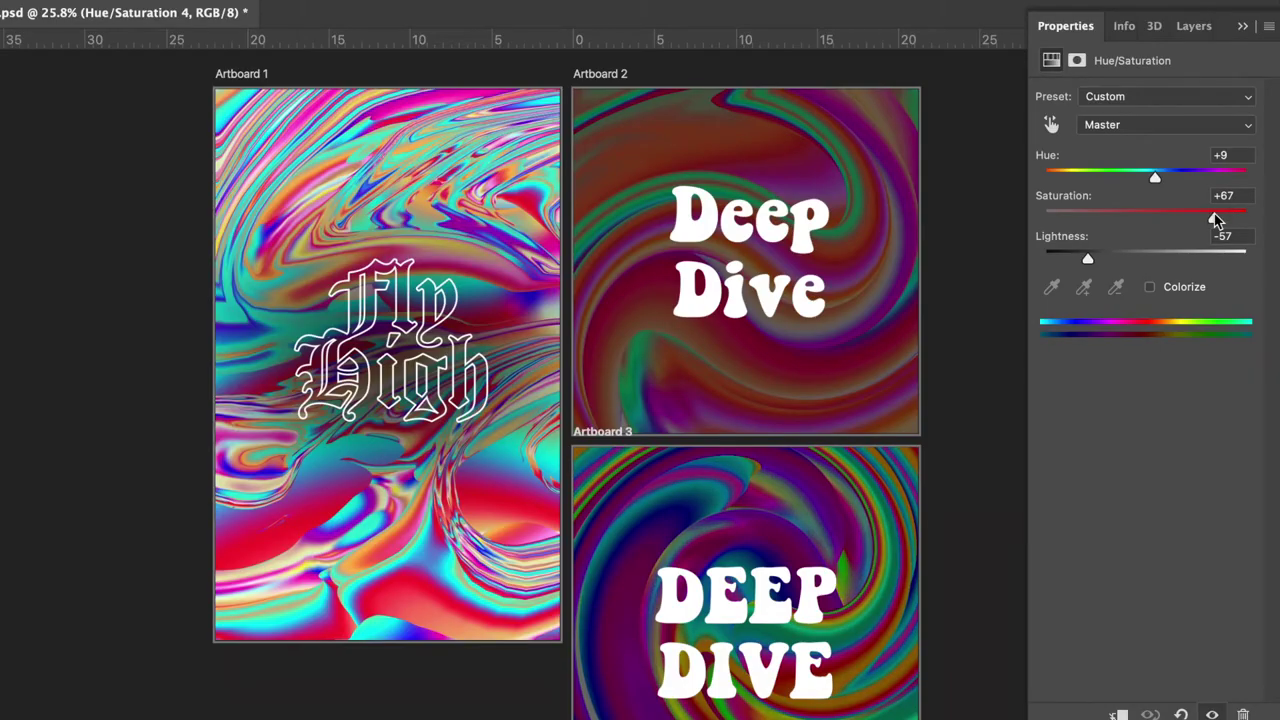
Step: Try lower and higher saturation on Artboard 3's Hue/Saturation adjustment and set it to +72
{"action": "mouse_move", "coordinate": [1216, 220]}
{"action": "left_mouse_down"}
{"action": "mouse_move", "coordinate": [1152, 220]}
{"action": "mouse_move", "coordinate": [1087, 242]}
{"action": "mouse_move", "coordinate": [1199, 230]}
{"action": "left_mouse_up"}
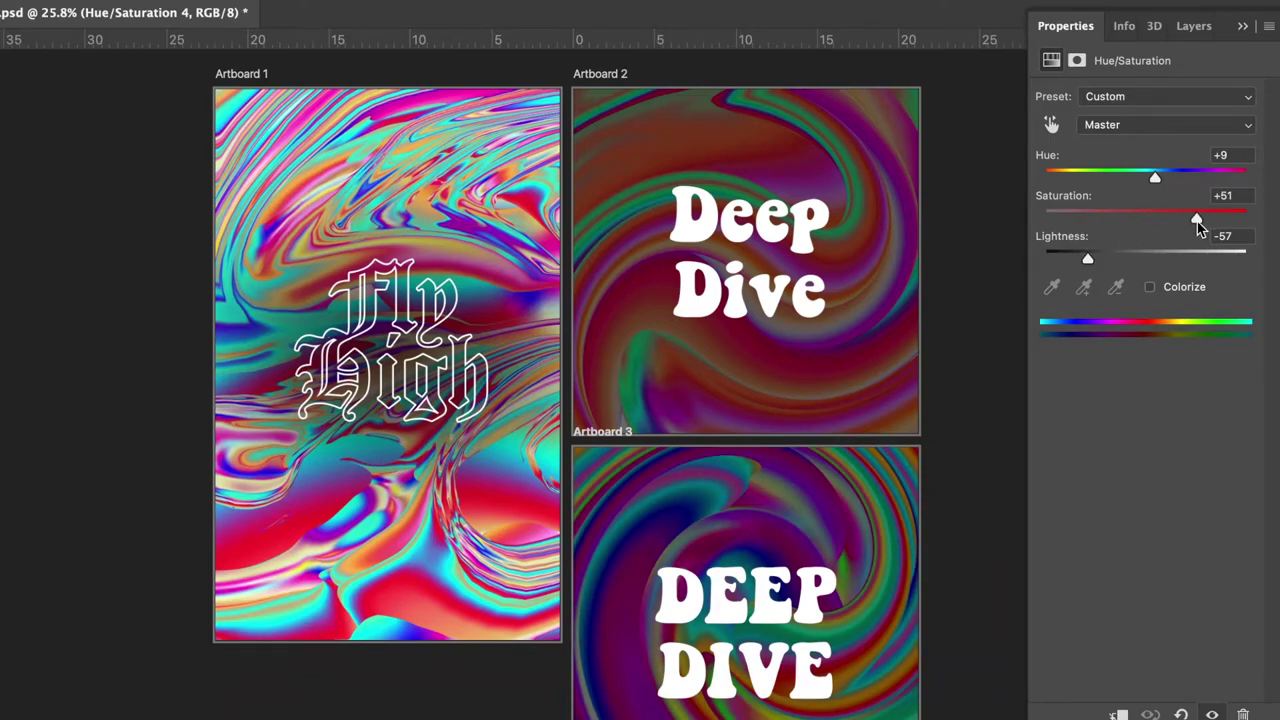
{"action": "left_click_drag", "start_coordinate": [1212, 222], "coordinate": [1213, 224]}
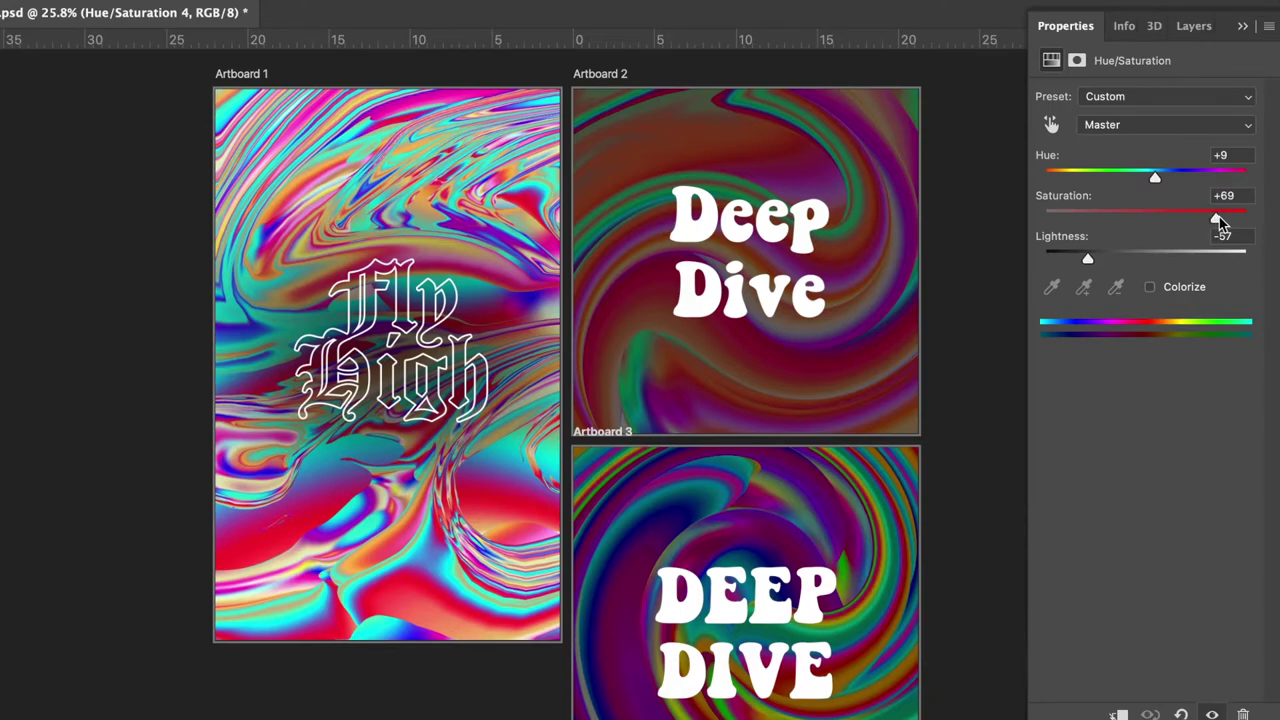
{"action": "left_click_drag", "start_coordinate": [1220, 226], "coordinate": [1223, 226]}
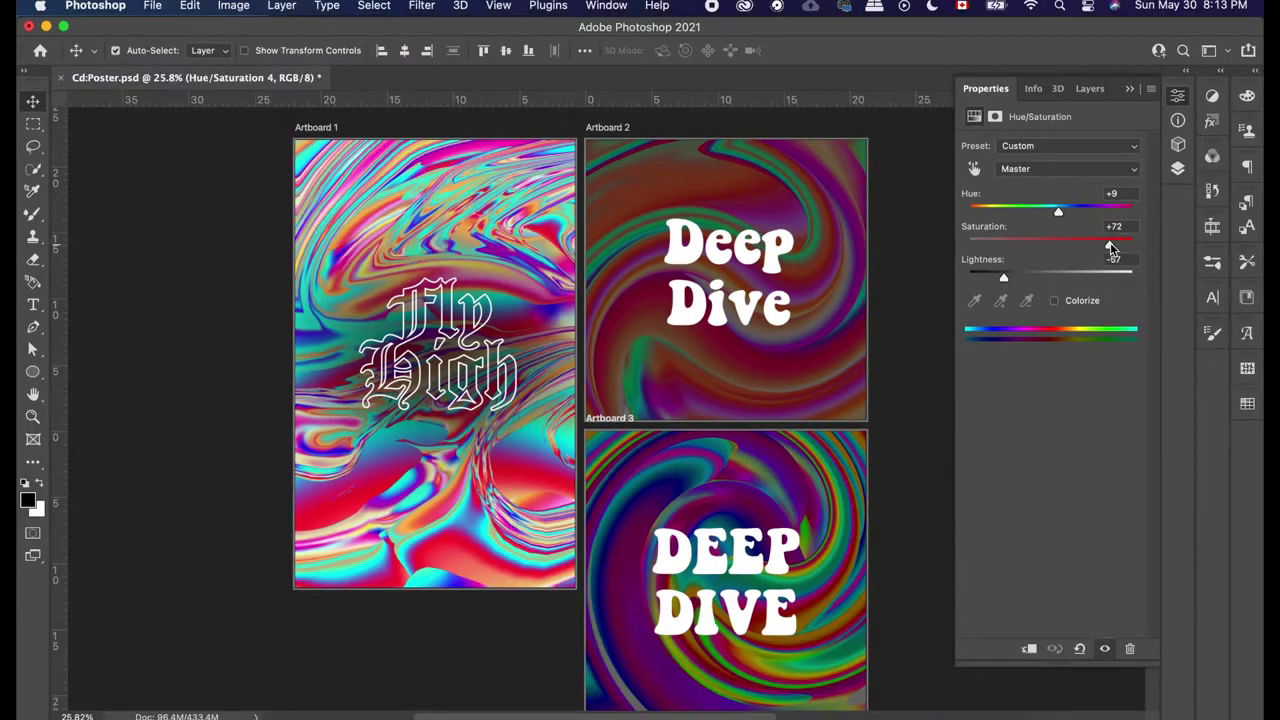
Step: Erase part of the Hue/Saturation 4 mask over Artboard 3's lower swirl with an enlarged, low-opacity eraser
{"action": "left_click", "coordinate": [1083, 89]}
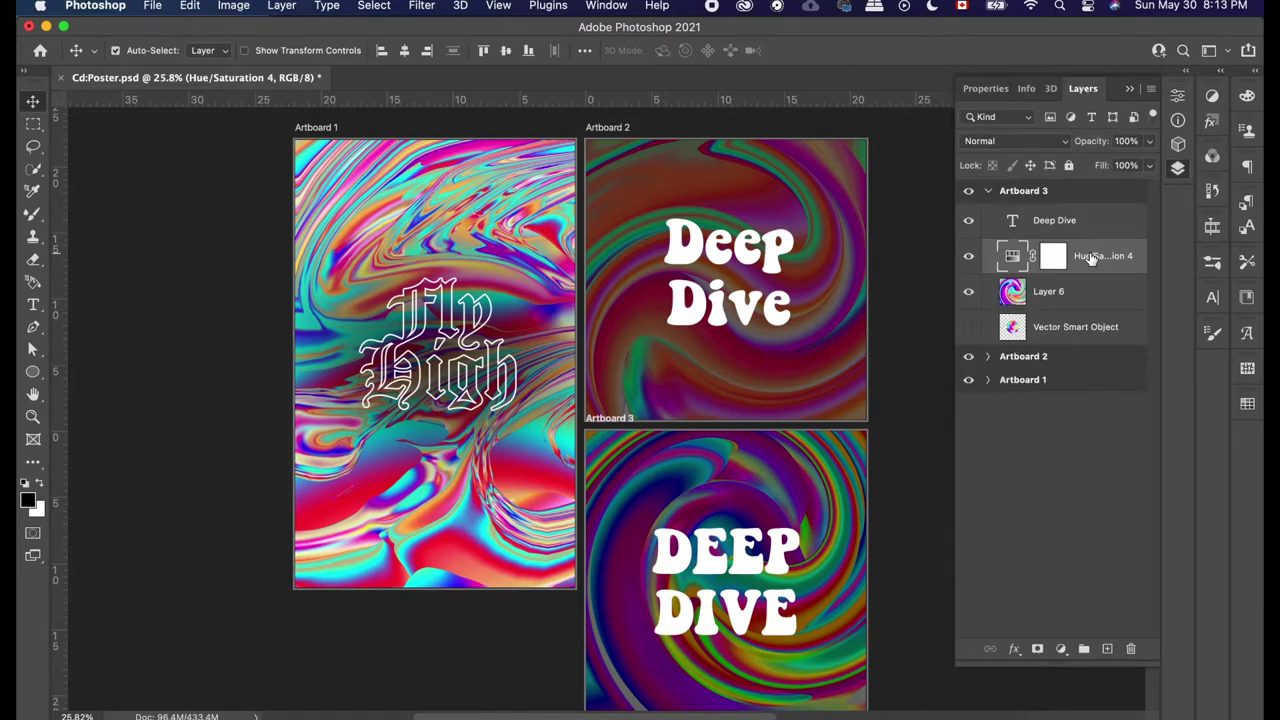
{"action": "left_click", "coordinate": [33, 260]}
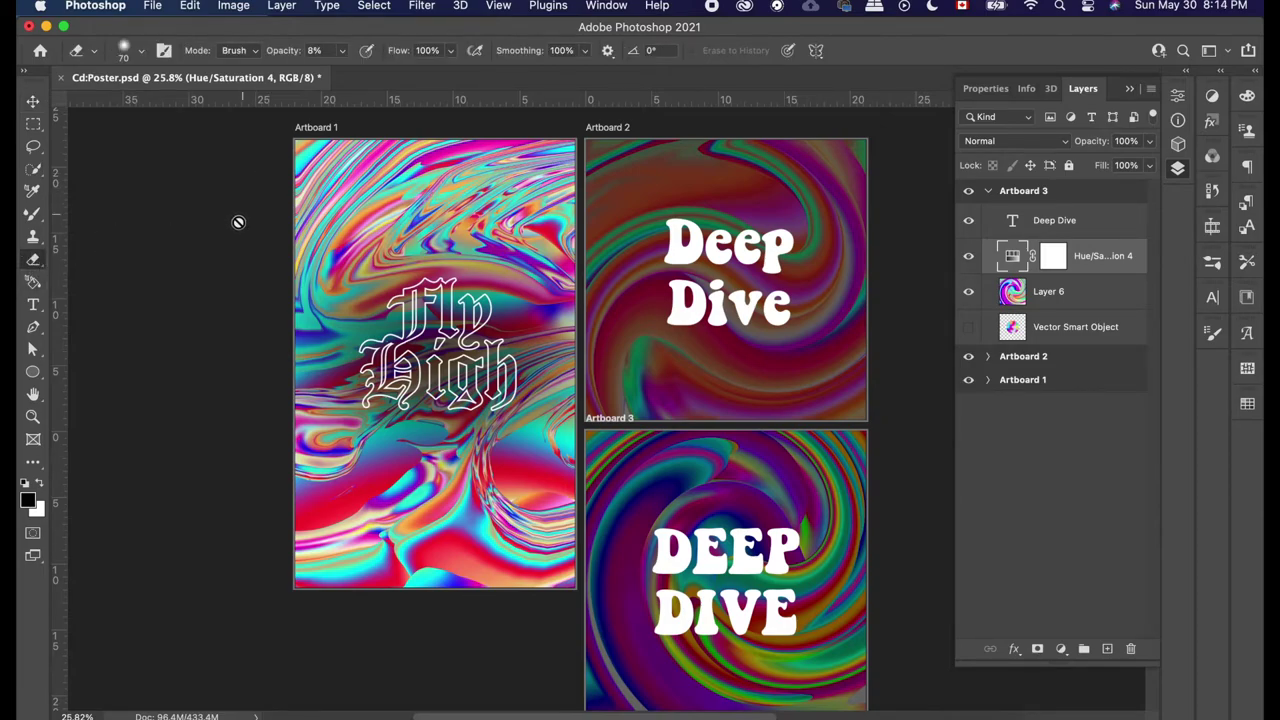
{"action": "left_click", "coordinate": [343, 51]}
{"action": "left_click_drag", "start_coordinate": [341, 74], "coordinate": [337, 82]}
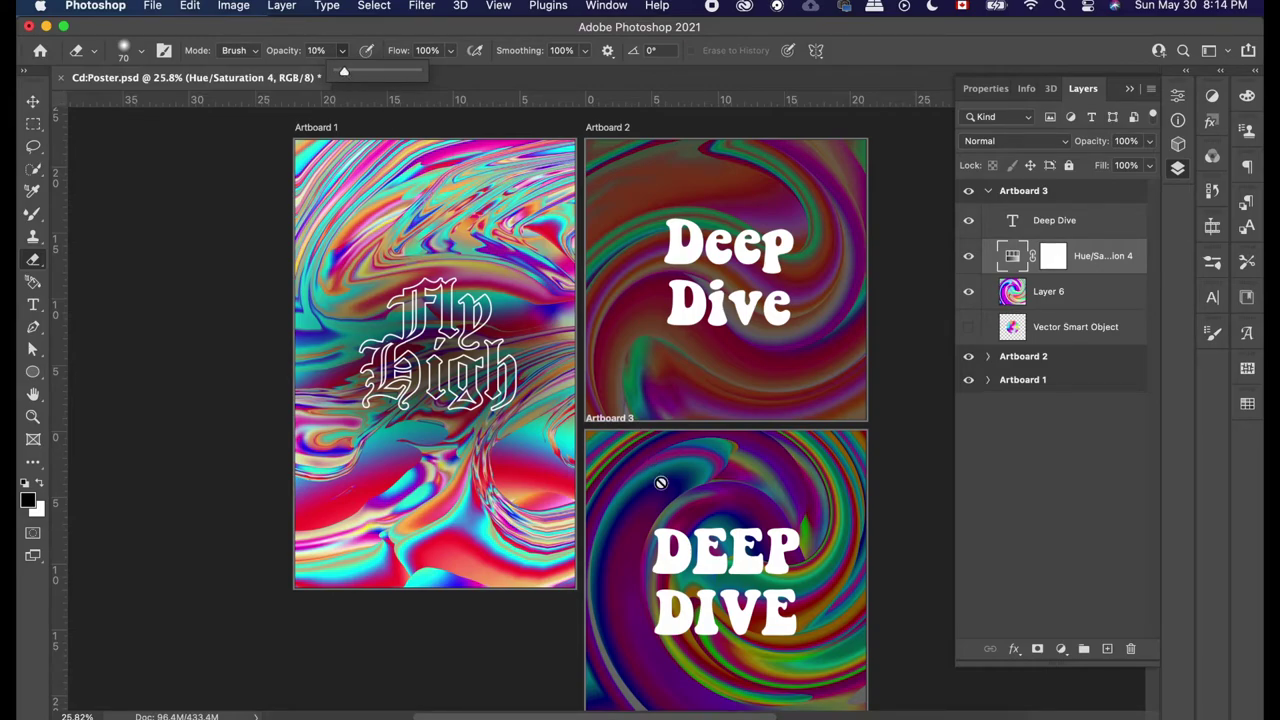
{"action": "left_click", "coordinate": [1053, 256]}
{"action": "key", "text": "]"}
{"action": "key", "text": "]"}
{"action": "key", "text": "]"}
{"action": "key", "text": "]"}
{"action": "key", "text": "]"}
{"action": "key", "text": "]"}
{"action": "key", "text": "]"}
{"action": "key", "text": "]"}
{"action": "key", "text": "]"}
{"action": "key", "text": "]"}
{"action": "key", "text": "]"}
{"action": "mouse_move", "coordinate": [740, 655]}
{"action": "left_mouse_down"}
{"action": "mouse_move", "coordinate": [845, 665]}
{"action": "mouse_move", "coordinate": [800, 660]}
{"action": "left_mouse_up"}
Step: Erase more of the Hue/Saturation 4 mask along Artboard 3's swirls around the text, varying the eraser's opacity
{"action": "left_click", "coordinate": [342, 51]}
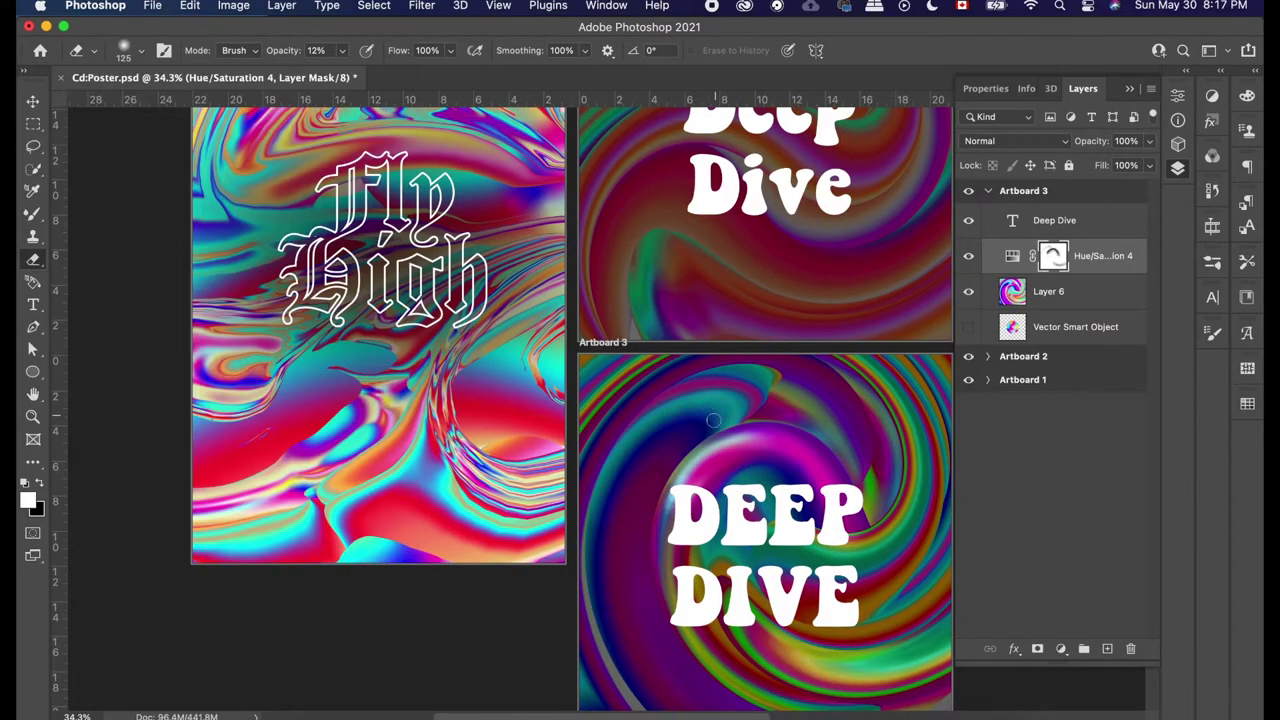
{"action": "left_click", "coordinate": [342, 51]}
{"action": "left_click_drag", "start_coordinate": [713, 420], "coordinate": [630, 450]}
{"action": "left_click", "coordinate": [342, 51]}
{"action": "left_click_drag", "start_coordinate": [930, 655], "coordinate": [820, 665]}
{"action": "left_click_drag", "start_coordinate": [900, 505], "coordinate": [815, 555]}
{"action": "key", "text": "["}
{"action": "left_click_drag", "start_coordinate": [750, 510], "coordinate": [761, 491]}
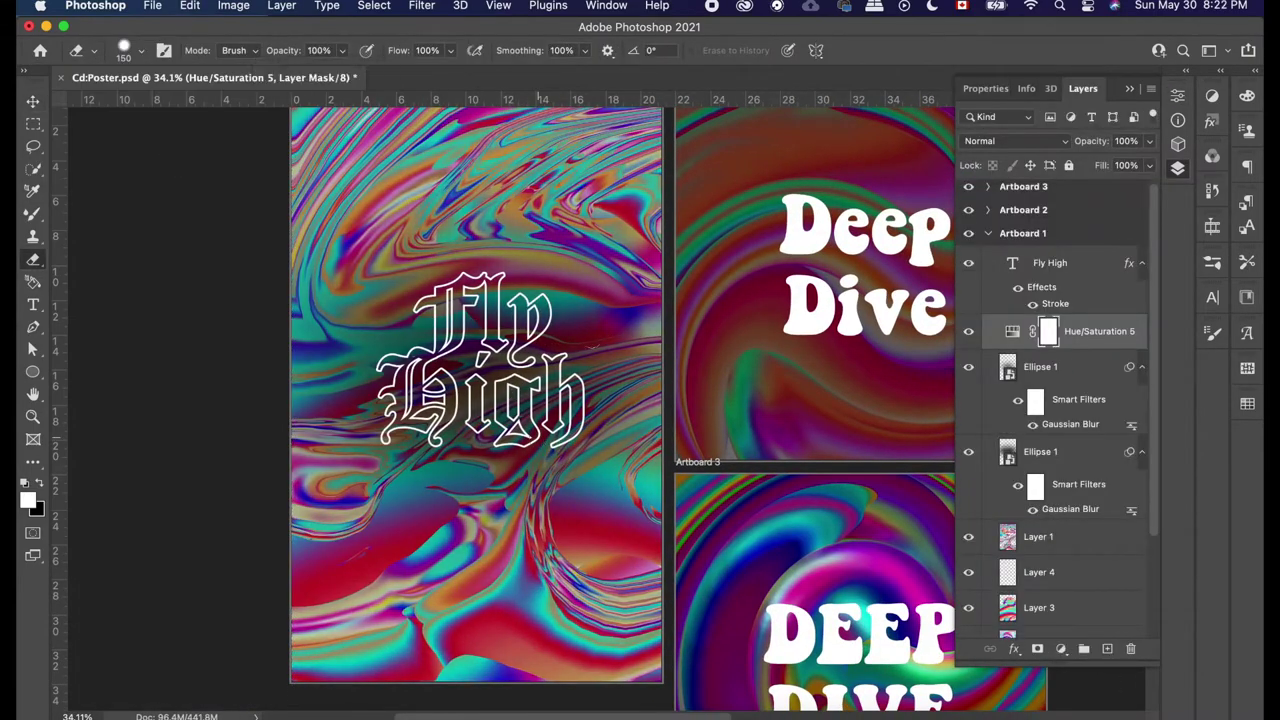
Step: Erase the Hue/Saturation 5 mask over Artboard 1's lower-left shapes and below the text with a smaller eraser at varied opacities
{"action": "mouse_move", "coordinate": [436, 471]}
{"action": "left_mouse_down"}
{"action": "mouse_move", "coordinate": [421, 471]}
{"action": "mouse_move", "coordinate": [409, 551]}
{"action": "mouse_move", "coordinate": [305, 605]}
{"action": "left_mouse_up"}
{"action": "key", "text": "bracketleft"}
{"action": "key", "text": "bracketleft"}
{"action": "key", "text": "bracketleft"}
{"action": "key", "text": "bracketleft"}
{"action": "key", "text": "bracketleft"}
{"action": "key", "text": "bracketleft"}
{"action": "key", "text": "bracketleft"}
{"action": "left_click", "coordinate": [342, 50]}
{"action": "left_click_drag", "start_coordinate": [338, 76], "coordinate": [345, 76]}
{"action": "left_click_drag", "start_coordinate": [364, 594], "coordinate": [442, 527]}
{"action": "left_click_drag", "start_coordinate": [342, 50], "coordinate": [408, 76]}
{"action": "left_click_drag", "start_coordinate": [462, 492], "coordinate": [498, 505]}
Step: Erase the Hue/Saturation 5 mask on the curved shape at Artboard 1's lower right with a slightly larger eraser at 19% opacity
{"action": "key", "text": "bracketright"}
{"action": "key", "text": "bracketright"}
{"action": "left_click", "coordinate": [342, 50]}
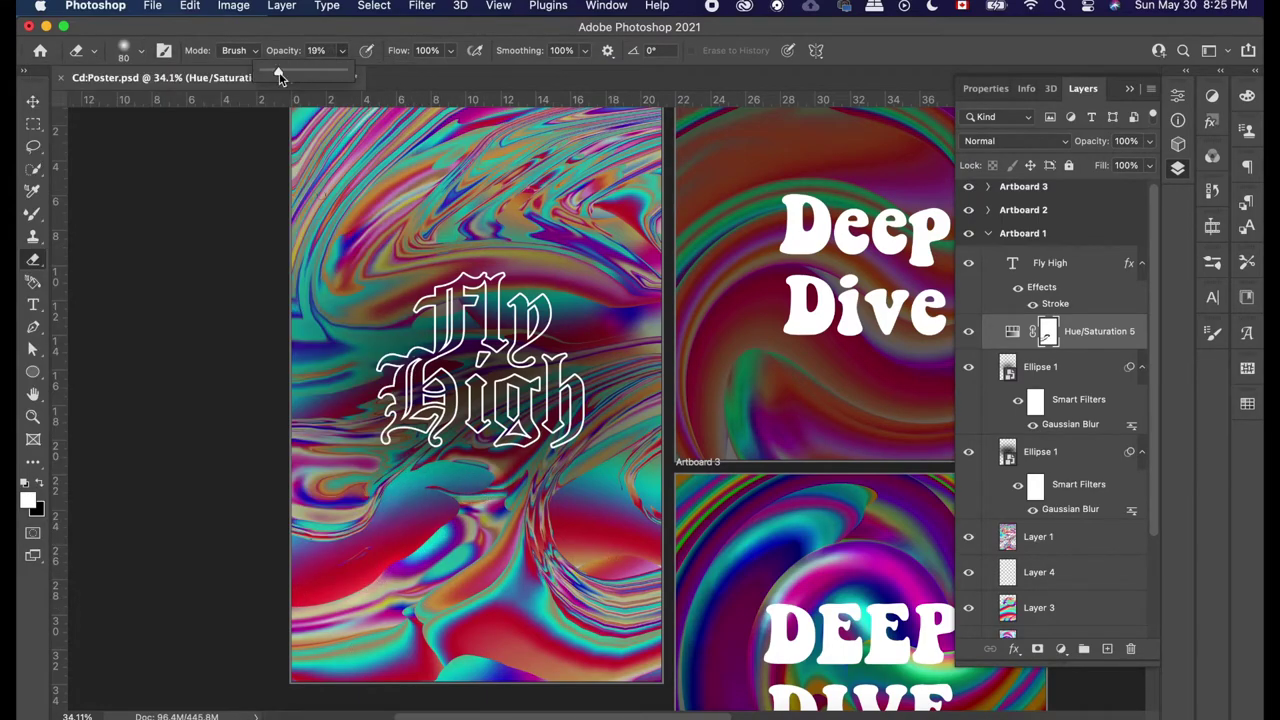
{"action": "left_click_drag", "start_coordinate": [340, 76], "coordinate": [278, 76]}
{"action": "left_click_drag", "start_coordinate": [558, 552], "coordinate": [612, 570]}
Step: Erase the Hue/Saturation 5 mask along the bands above the Fly High text with the eraser at 42% opacity
{"action": "left_click", "coordinate": [342, 50]}
{"action": "left_click_drag", "start_coordinate": [351, 73], "coordinate": [330, 76]}
{"action": "key", "text": "bracketleft"}
{"action": "key", "text": "bracketleft"}
{"action": "key", "text": "bracketleft"}
{"action": "key", "text": "bracketleft"}
{"action": "left_click", "coordinate": [342, 50]}
{"action": "left_click_drag", "start_coordinate": [372, 312], "coordinate": [508, 268]}
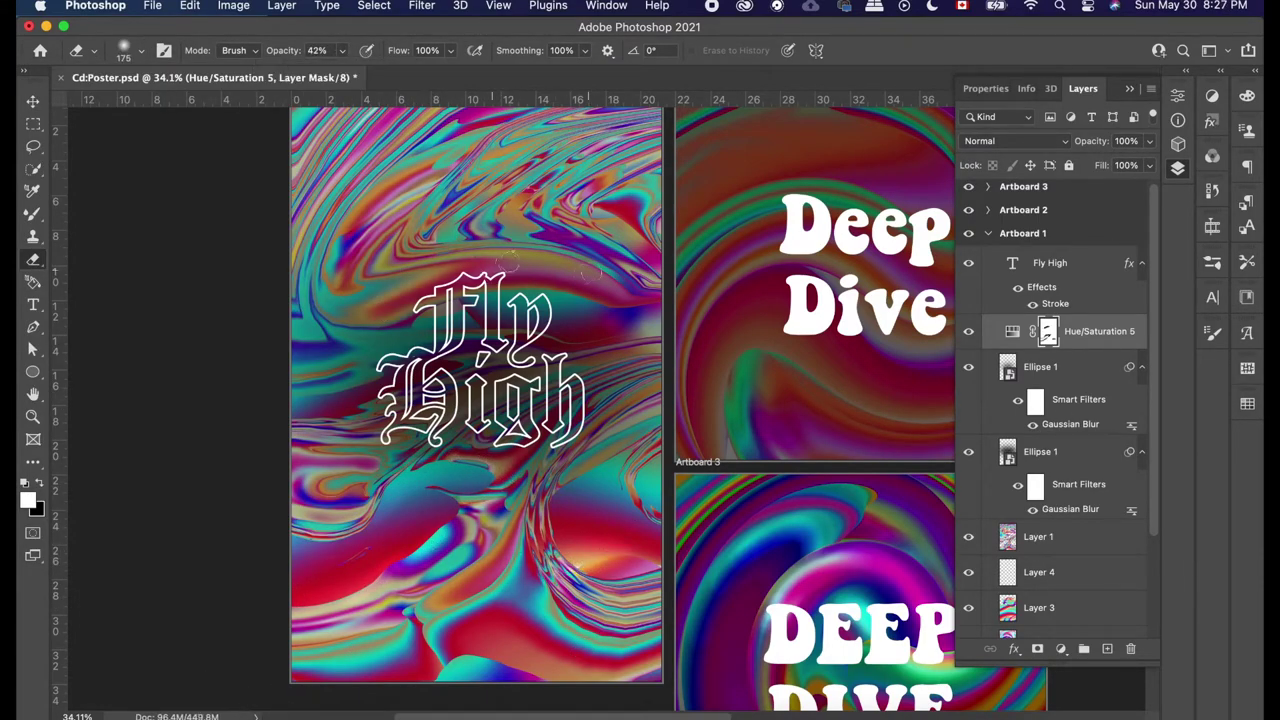
{"action": "left_click_drag", "start_coordinate": [590, 262], "coordinate": [390, 262]}
{"action": "left_click_drag", "start_coordinate": [360, 215], "coordinate": [430, 165]}
Step: Brighten the thin band to the right of the Fly text by erasing the Hue/Saturation 5 mask with a small eraser at full opacity
{"action": "key", "text": "bracketleft"}
{"action": "left_click", "coordinate": [342, 50]}
{"action": "left_click_drag", "start_coordinate": [326, 74], "coordinate": [386, 74]}
{"action": "left_click_drag", "start_coordinate": [575, 292], "coordinate": [645, 272]}
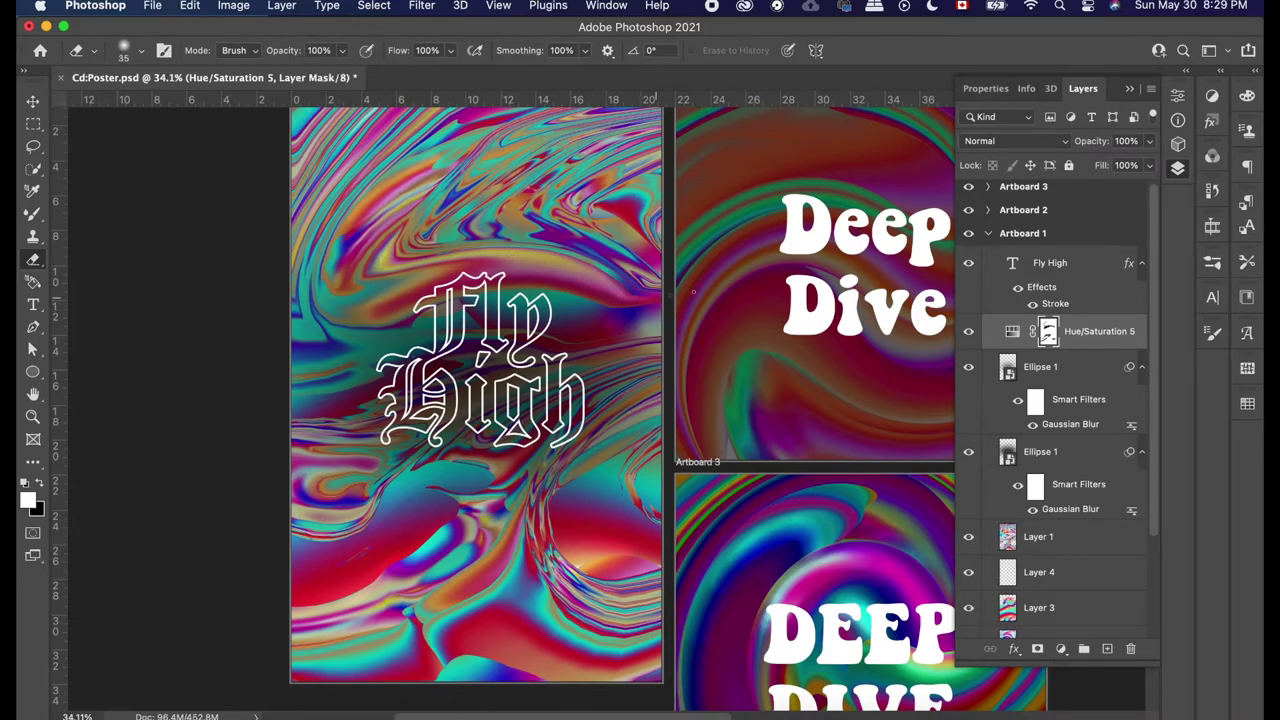
Step: Erase across the upper Ellipse 1 shading behind the Fly High text at a reduced opacity, and reselect Hue/Saturation 5
{"action": "left_click", "coordinate": [1040, 367]}
{"action": "left_click", "coordinate": [342, 50]}
{"action": "left_click_drag", "start_coordinate": [386, 74], "coordinate": [322, 74]}
{"action": "left_click_drag", "start_coordinate": [400, 310], "coordinate": [490, 294]}
{"action": "left_click", "coordinate": [1099, 331]}
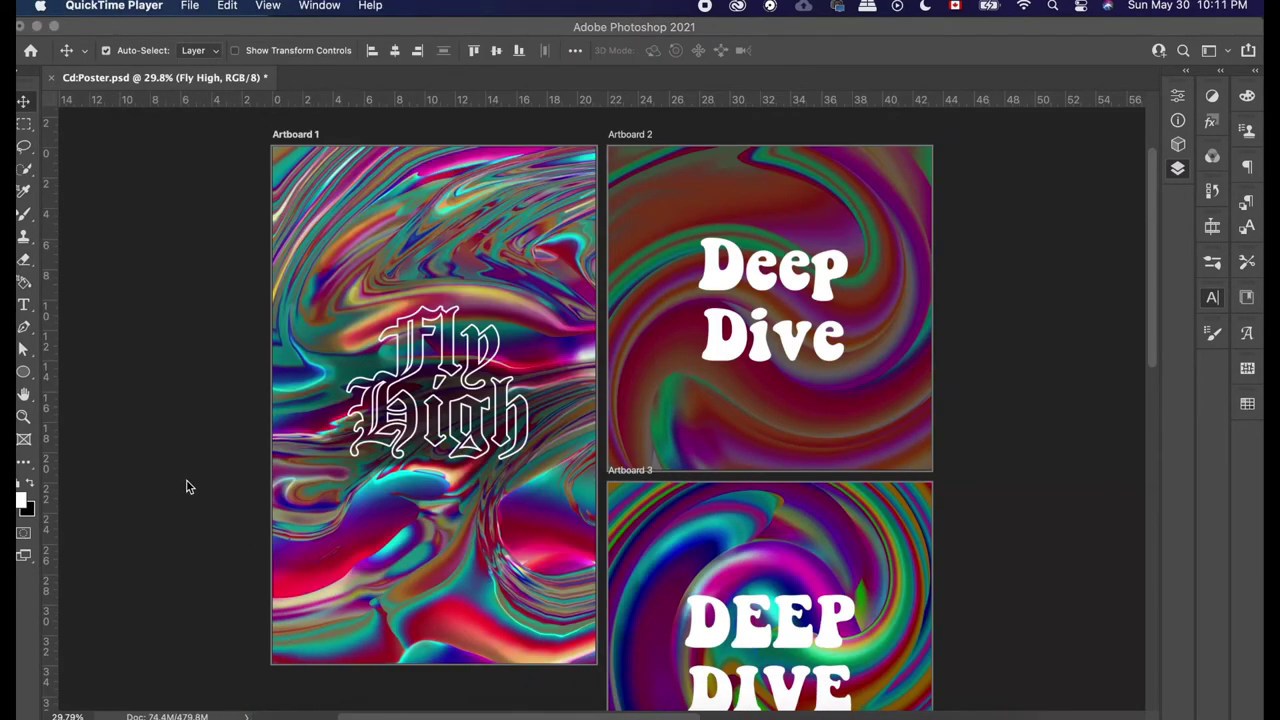
Step: Examine the Fly High poster on Artboard 1 up close and alongside the two Deep Dive artboards
{"action": "left_click", "coordinate": [187, 484]}
{"action": "scroll", "coordinate": [187, 484], "scroll_direction": "up", "scroll_amount": 5}
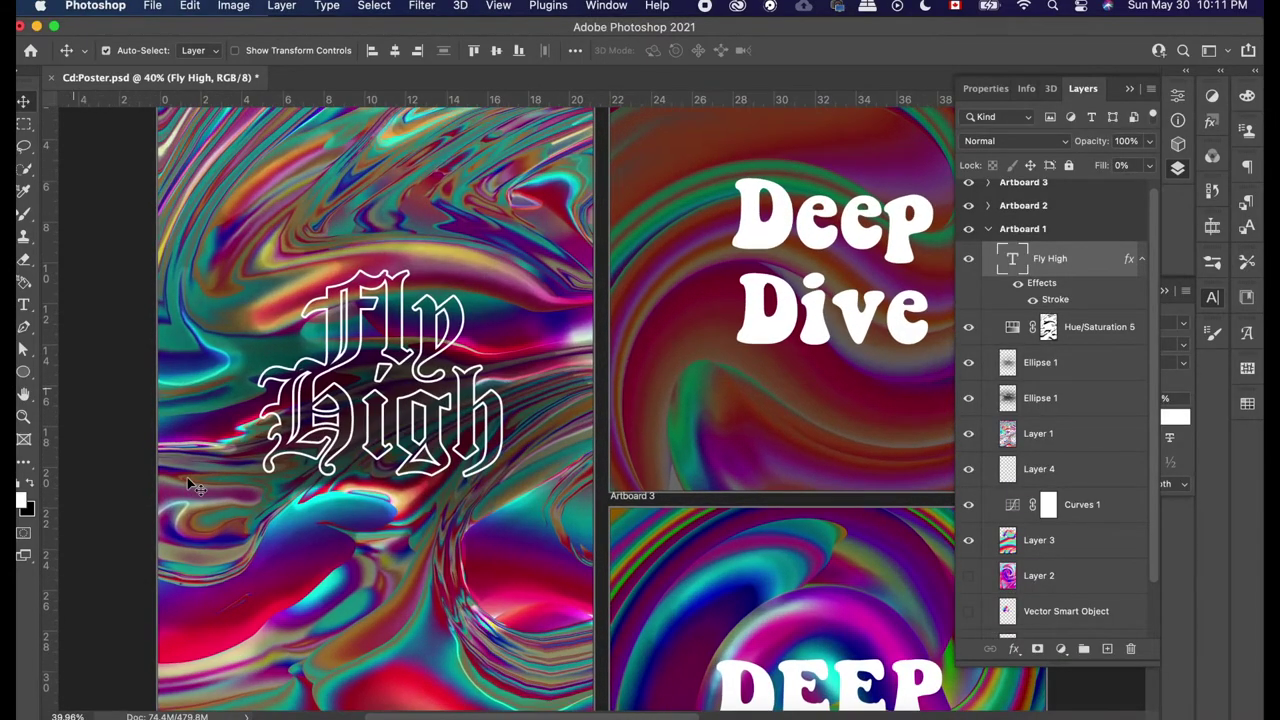
{"action": "scroll", "coordinate": [187, 484], "scroll_direction": "left", "scroll_amount": 3}
{"action": "scroll", "coordinate": [181, 490], "scroll_direction": "up", "scroll_amount": 2}
{"action": "scroll", "coordinate": [181, 490], "scroll_direction": "down", "scroll_amount": 3}
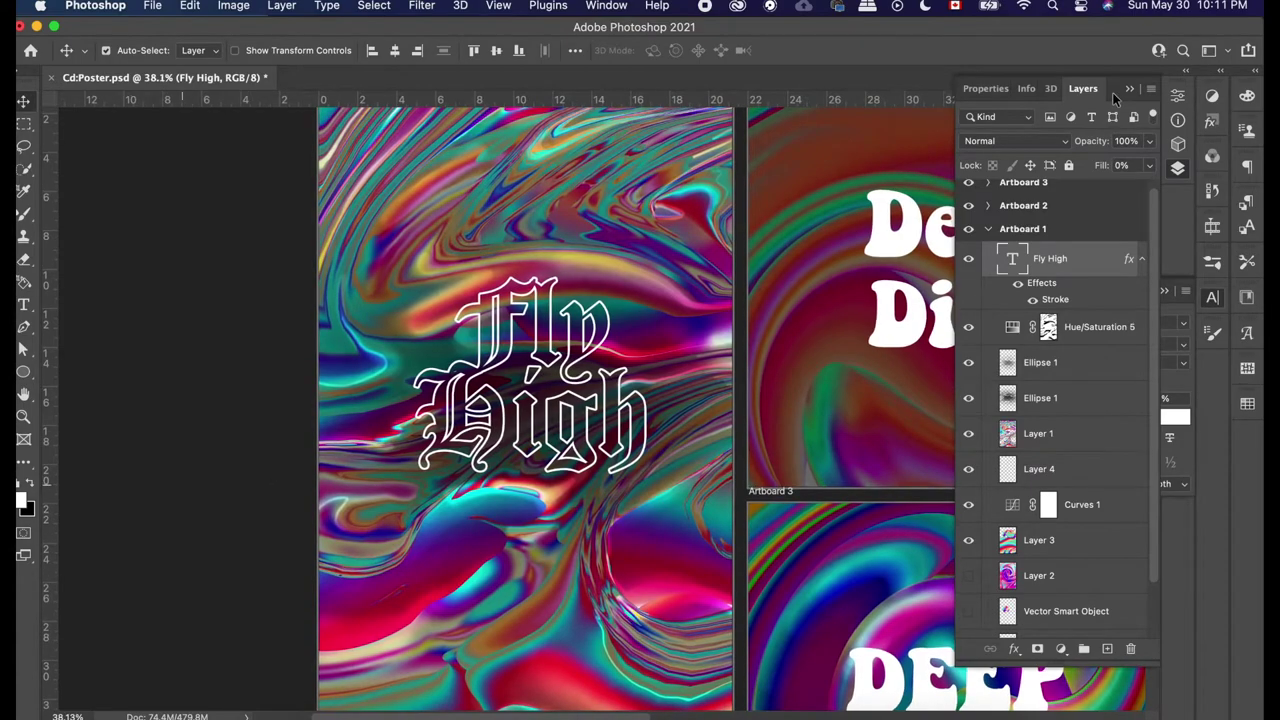
{"action": "scroll", "coordinate": [597, 411], "scroll_direction": "down", "scroll_amount": 3}
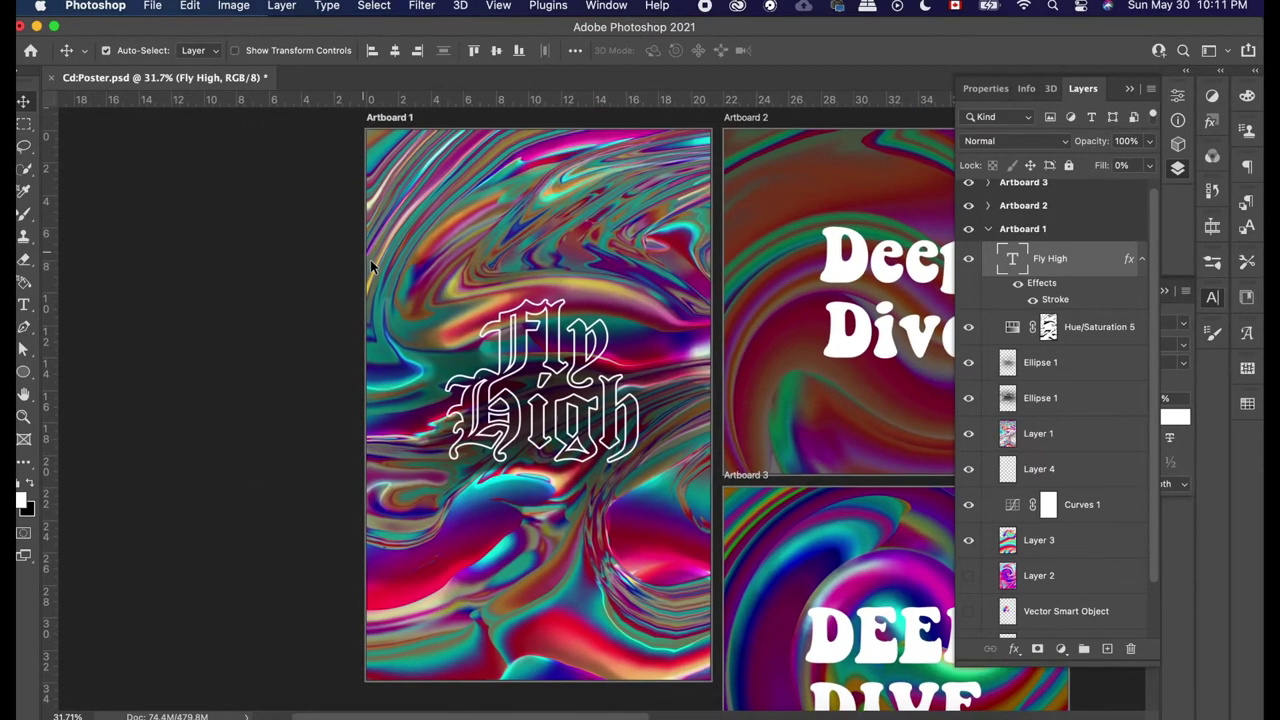
{"action": "scroll", "coordinate": [370, 259], "scroll_direction": "up", "scroll_amount": 2}
{"action": "scroll", "coordinate": [375, 268], "scroll_direction": "left", "scroll_amount": 2}
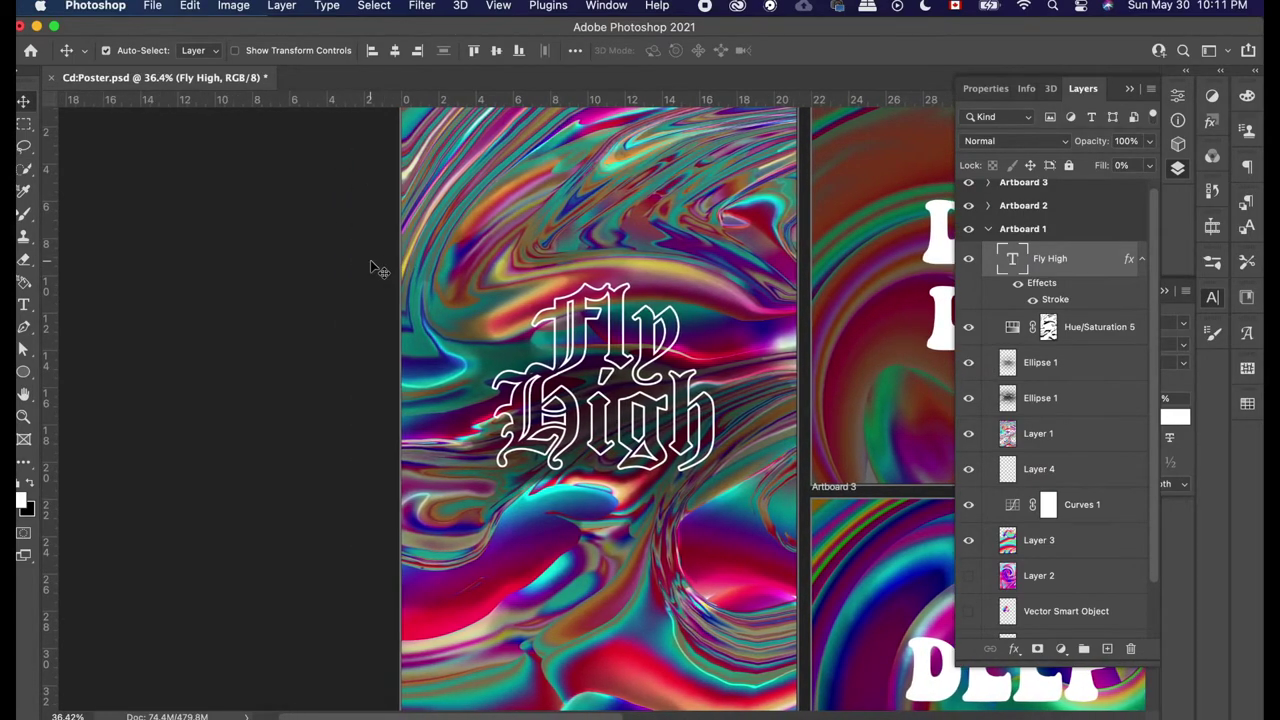
{"action": "scroll", "coordinate": [337, 296], "scroll_direction": "down", "scroll_amount": 1}
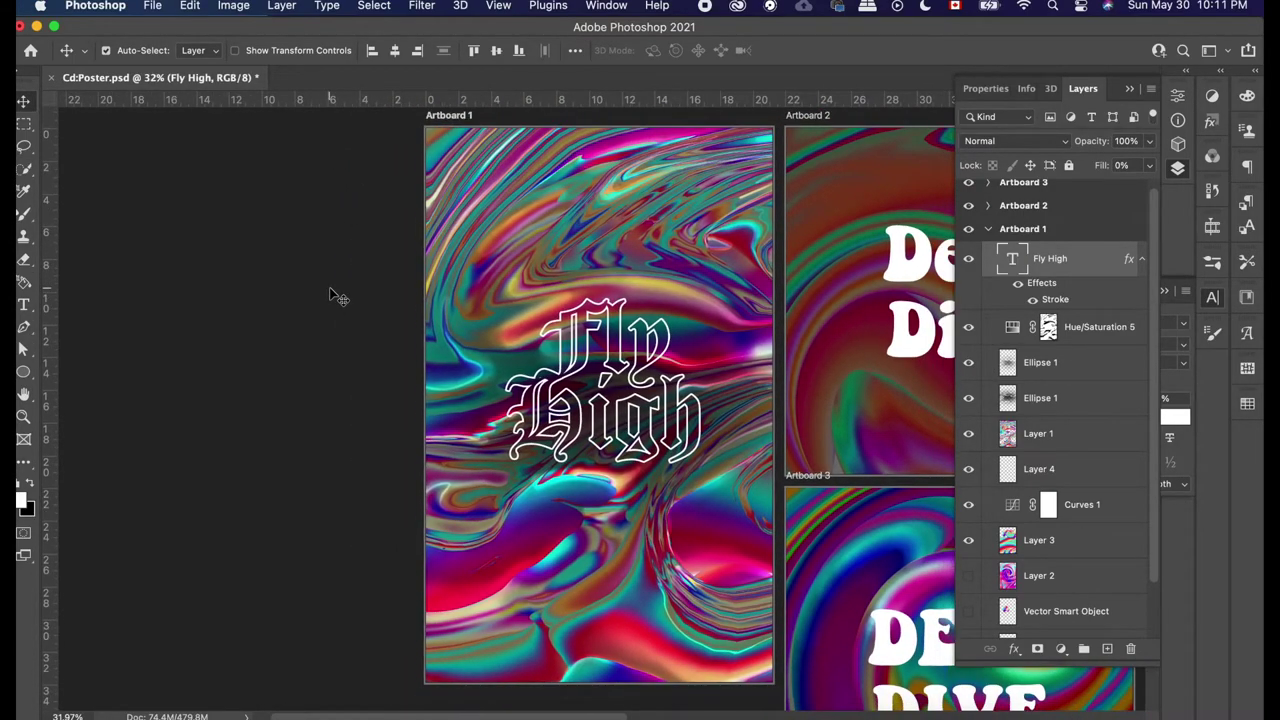
{"action": "scroll", "coordinate": [337, 296], "scroll_direction": "right", "scroll_amount": 3}
{"action": "scroll", "coordinate": [337, 296], "scroll_direction": "right", "scroll_amount": 2}
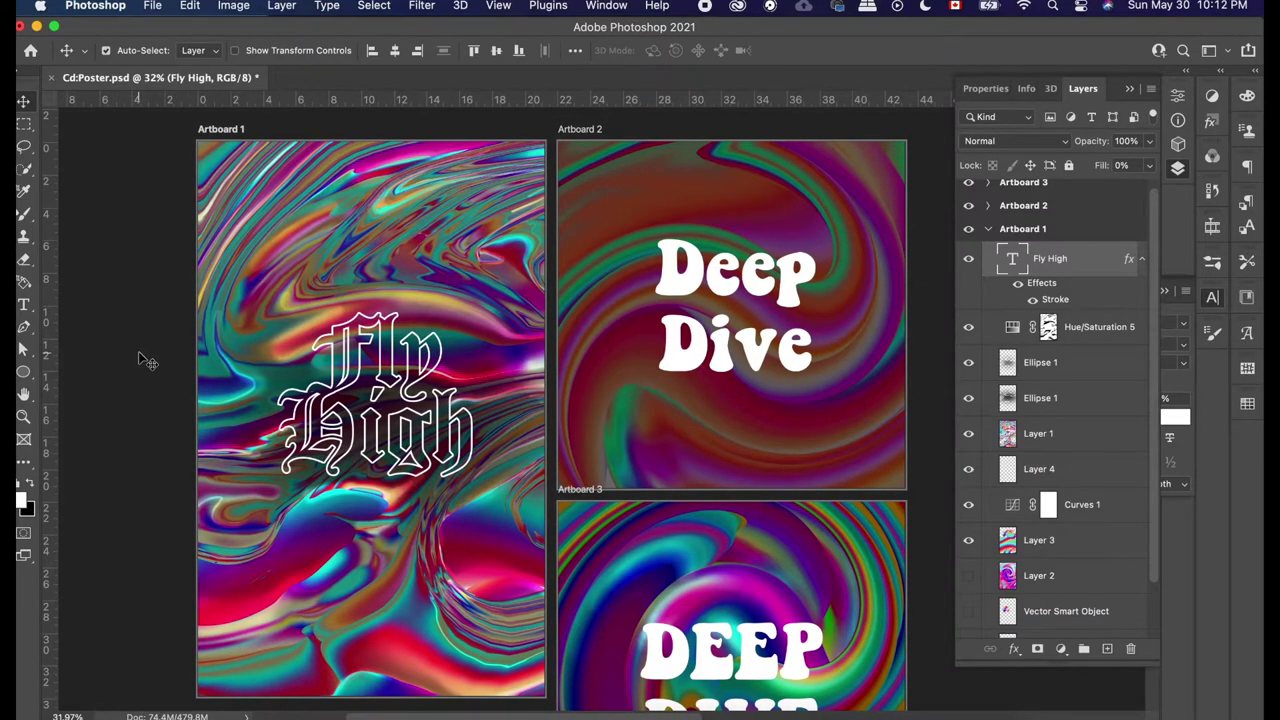
{"action": "scroll", "coordinate": [139, 355], "scroll_direction": "left", "scroll_amount": 2}
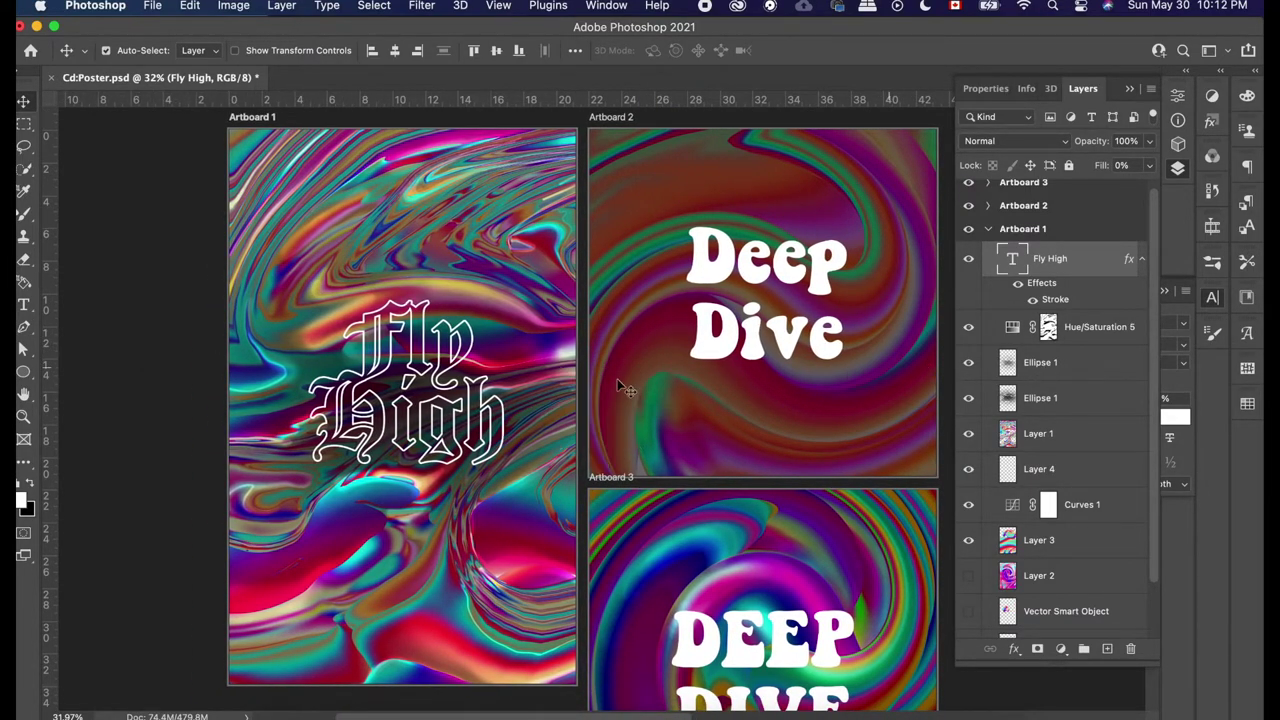
{"action": "double_click", "coordinate": [443, 408]}
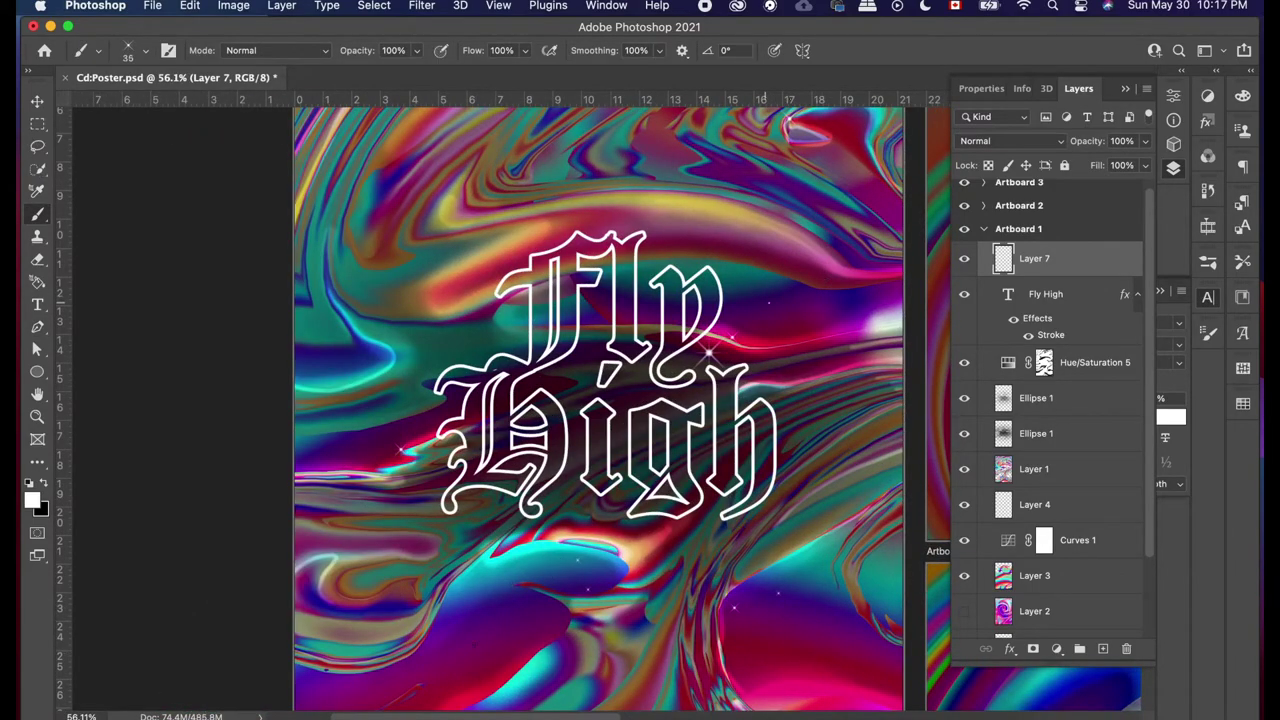
{"action": "scroll", "coordinate": [590, 400], "scroll_direction": "up", "scroll_amount": 1}
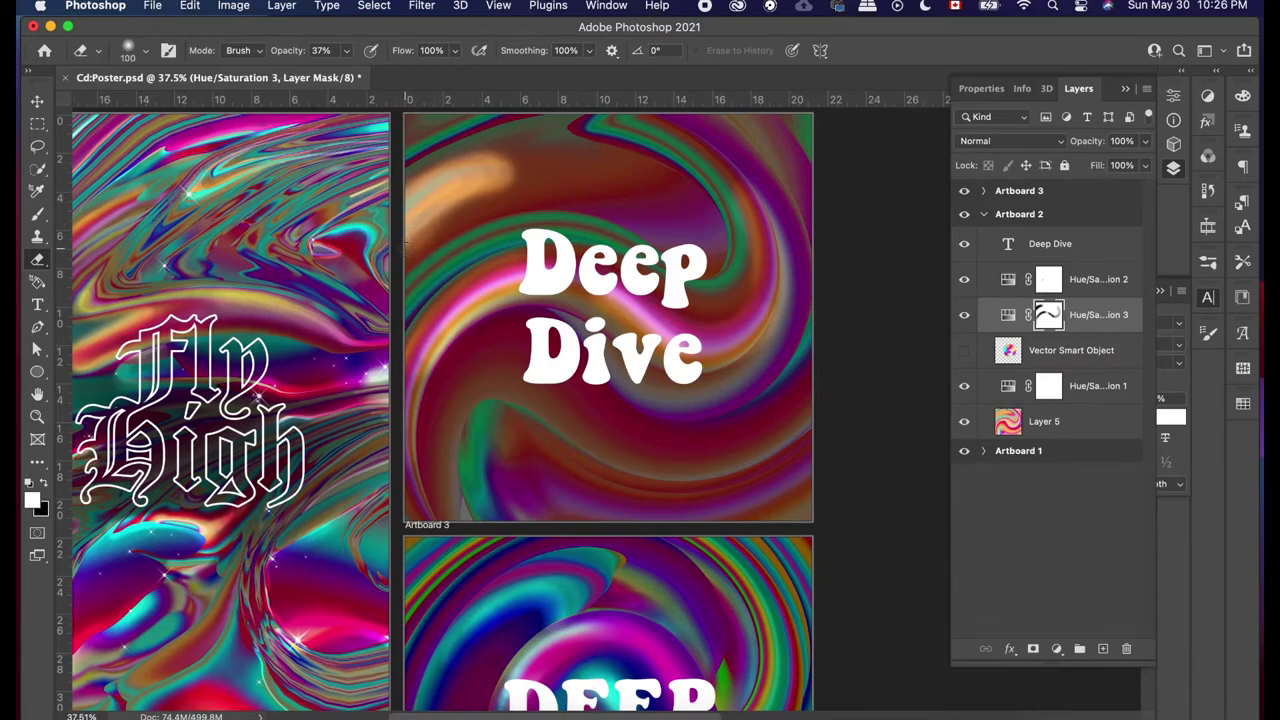
Step: Soften the orange highlight at Artboard 2's upper left by erasing the Hue/Saturation 3 mask with a 500-pixel eraser at 26% opacity
{"action": "left_click", "coordinate": [347, 51]}
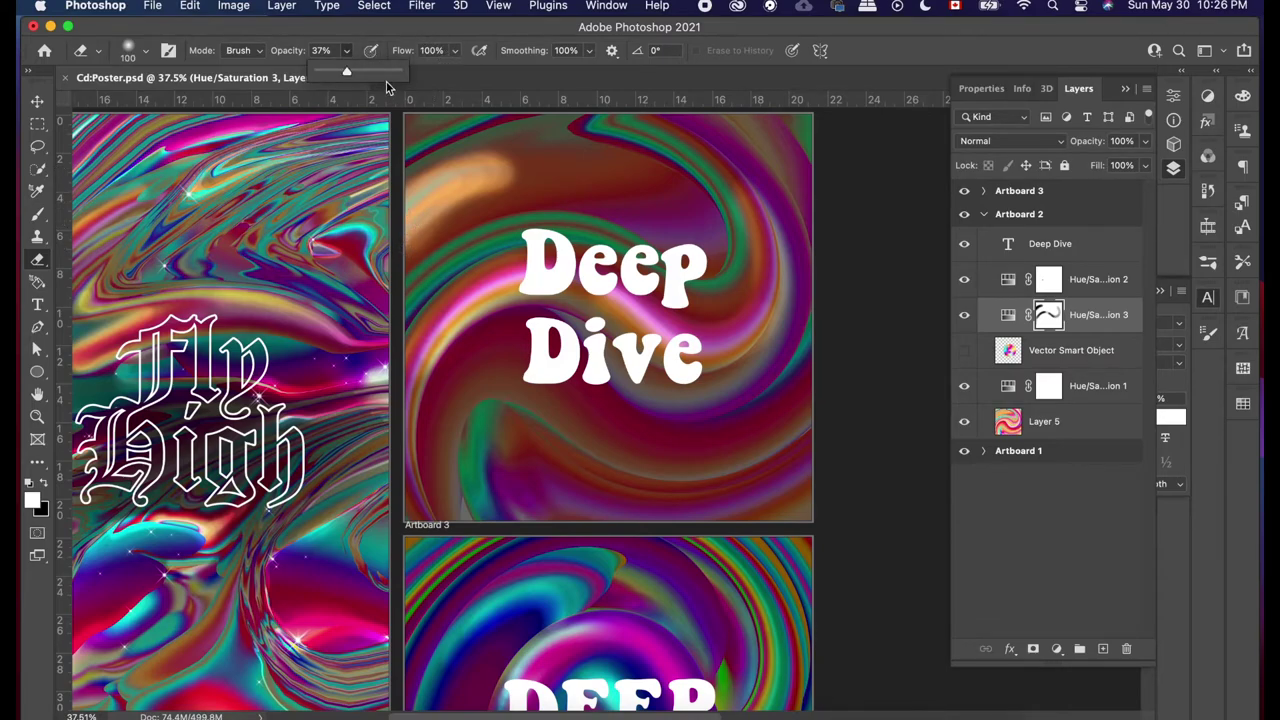
{"action": "key", "text": "bracketright"}
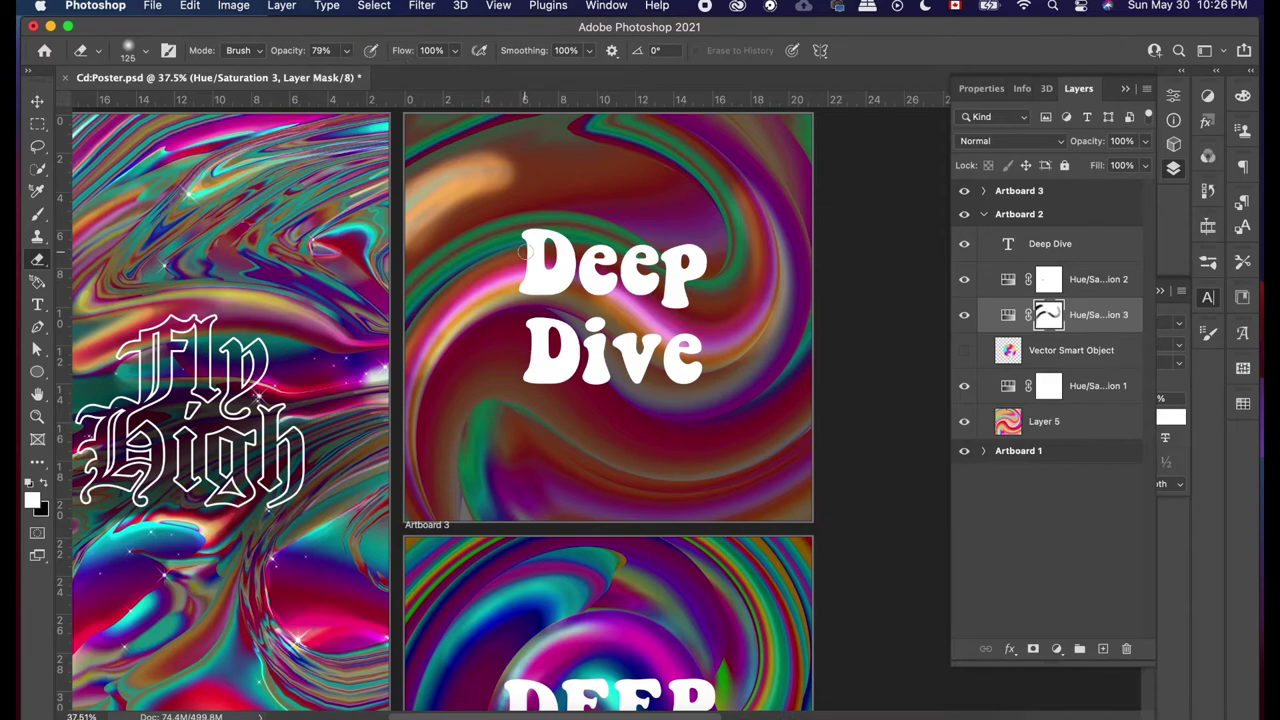
{"action": "key", "text": "bracketright"}
{"action": "key", "text": "bracketright"}
{"action": "key", "text": "bracketright"}
{"action": "left_click", "coordinate": [347, 51]}
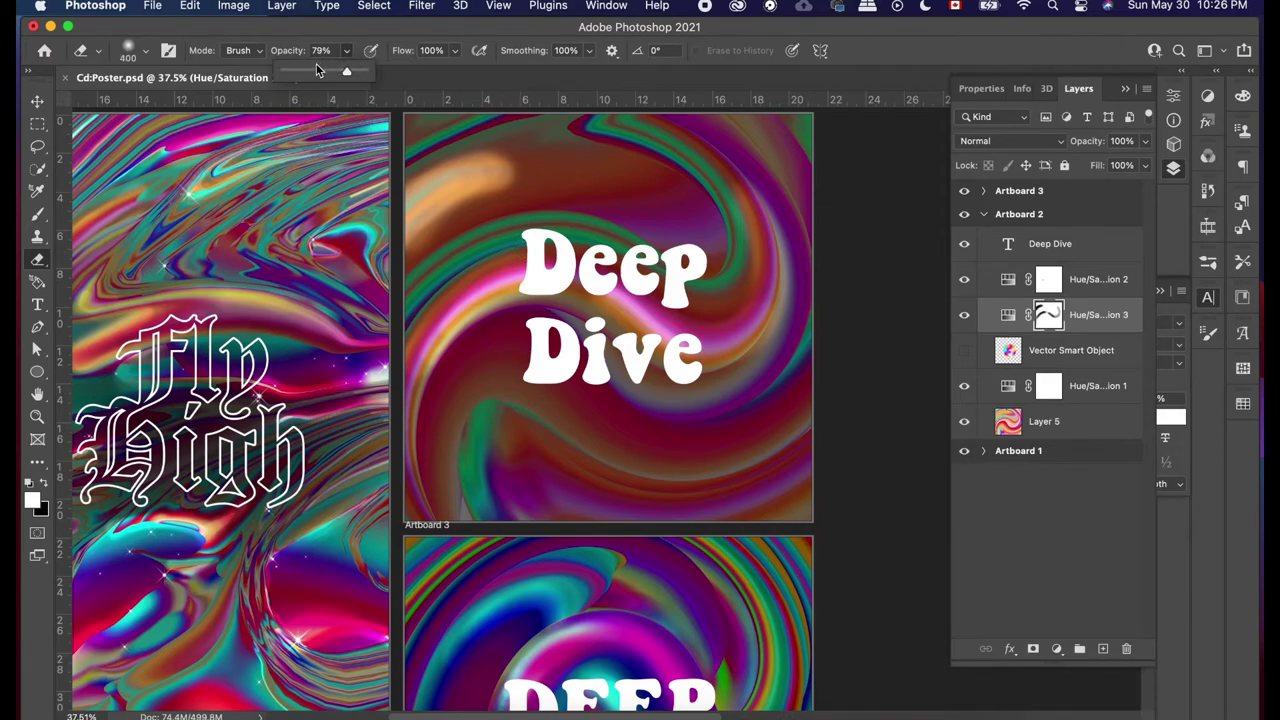
{"action": "key", "text": "bracketleft"}
{"action": "key", "text": "3"}
{"action": "key", "text": "7"}
{"action": "key", "text": "bracketright"}
{"action": "key", "text": "bracketright"}
{"action": "left_click", "coordinate": [347, 51]}
{"action": "left_click_drag", "start_coordinate": [345, 75], "coordinate": [338, 75]}
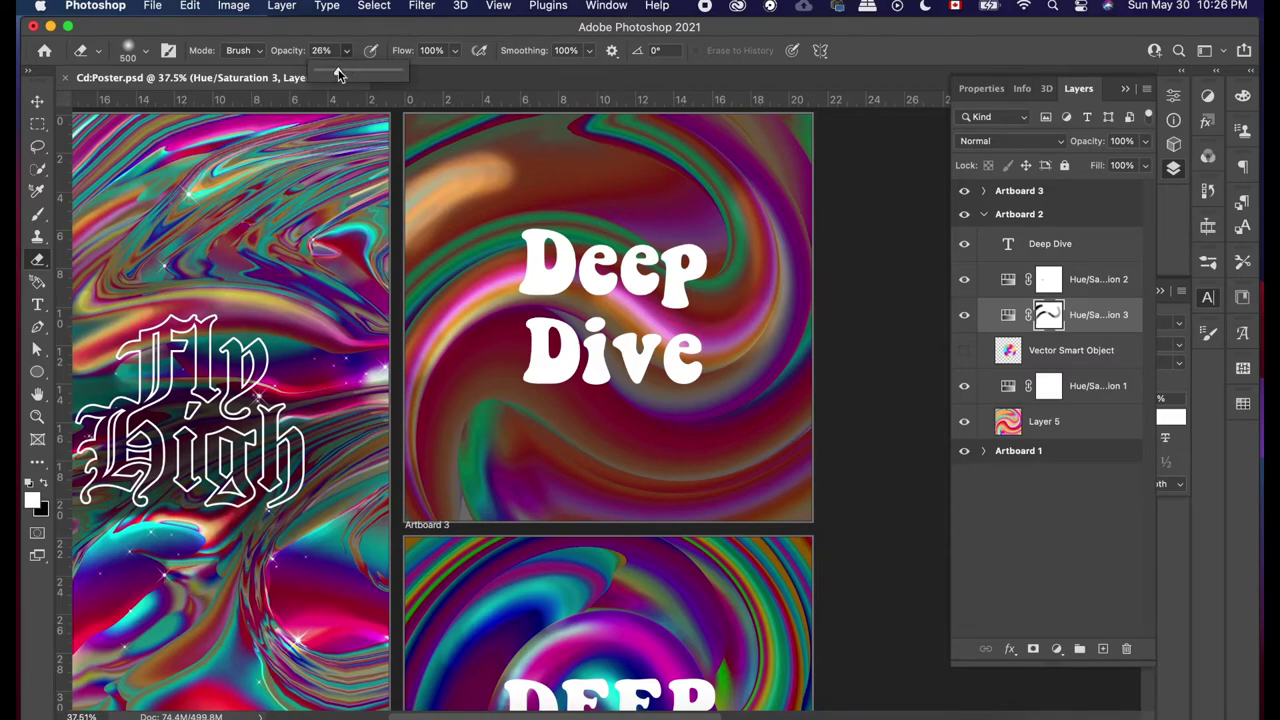
{"action": "left_click_drag", "start_coordinate": [412, 225], "coordinate": [510, 175]}
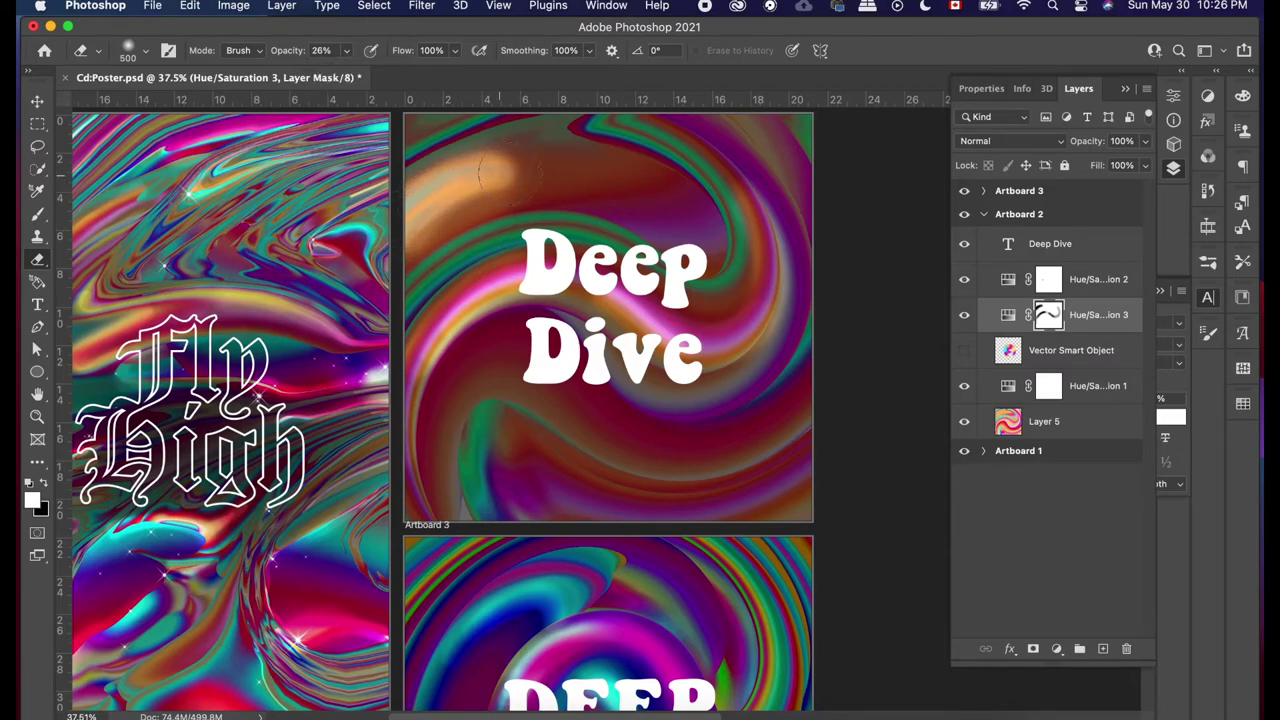
Step: Extend the orange highlight along Artboard 2's upper swirl by erasing the Hue/Saturation 3 mask with a 300-pixel and smaller eraser
{"action": "key", "text": "bracketleft"}
{"action": "key", "text": "bracketleft"}
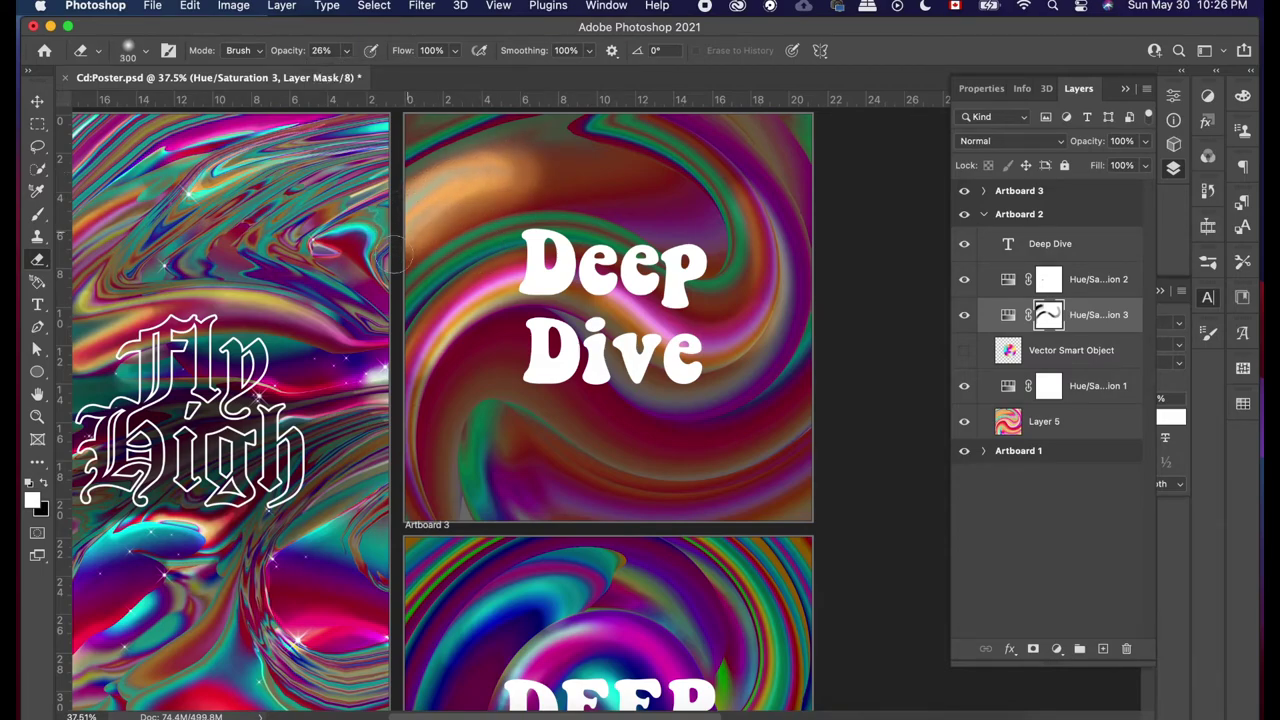
{"action": "mouse_move", "coordinate": [418, 214]}
{"action": "left_mouse_down"}
{"action": "mouse_move", "coordinate": [500, 168]}
{"action": "mouse_move", "coordinate": [535, 165]}
{"action": "mouse_move", "coordinate": [590, 188]}
{"action": "left_mouse_up"}
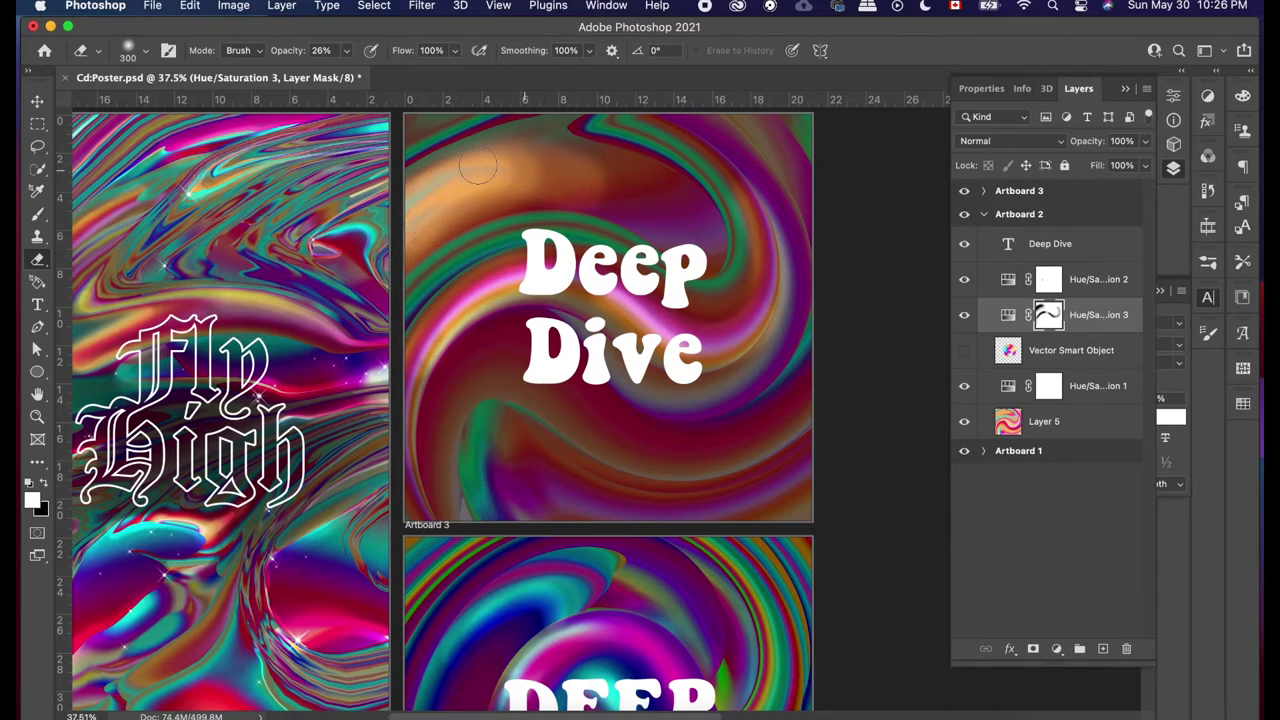
{"action": "key", "text": "bracketleft"}
{"action": "mouse_move", "coordinate": [436, 190]}
{"action": "left_mouse_down"}
{"action": "mouse_move", "coordinate": [546, 172]}
{"action": "mouse_move", "coordinate": [572, 188]}
{"action": "left_mouse_up"}
{"action": "left_click_drag", "start_coordinate": [458, 160], "coordinate": [415, 195]}
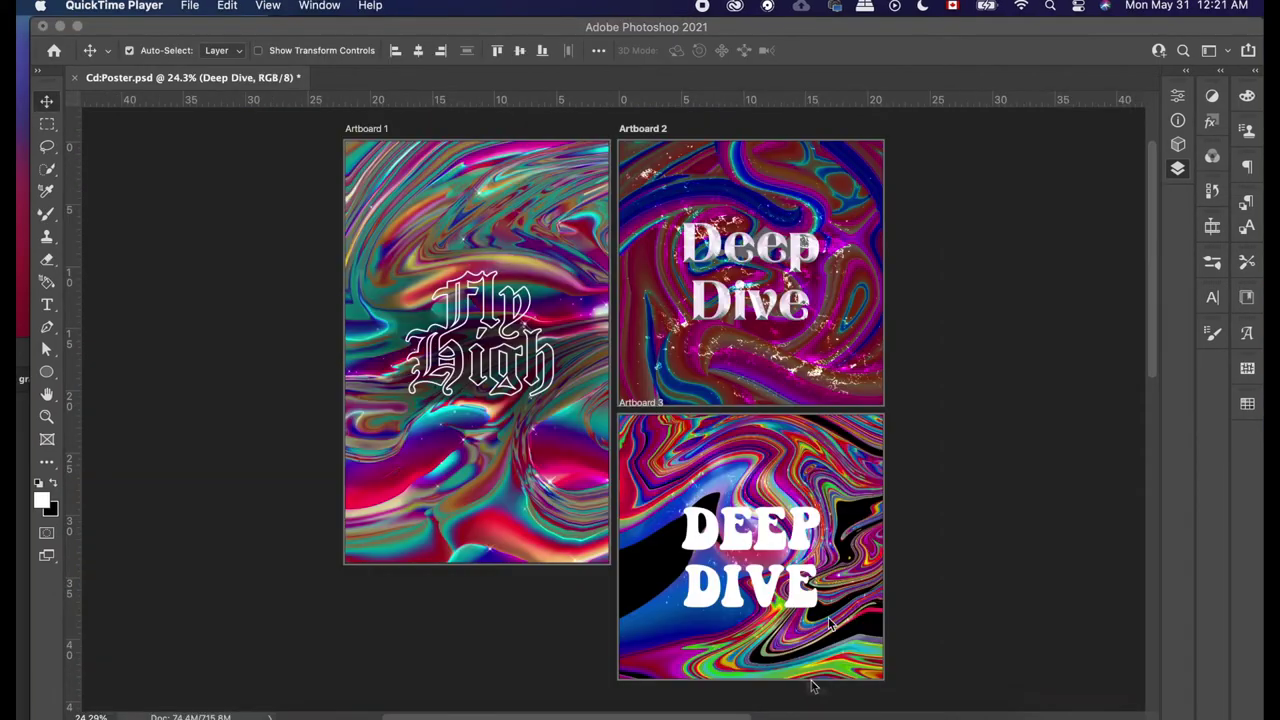
Step: Compare Artboard 2 with the grease_splatter texture layer hidden and shown
{"action": "scroll", "coordinate": [911, 446], "scroll_direction": "up", "scroll_amount": 1}
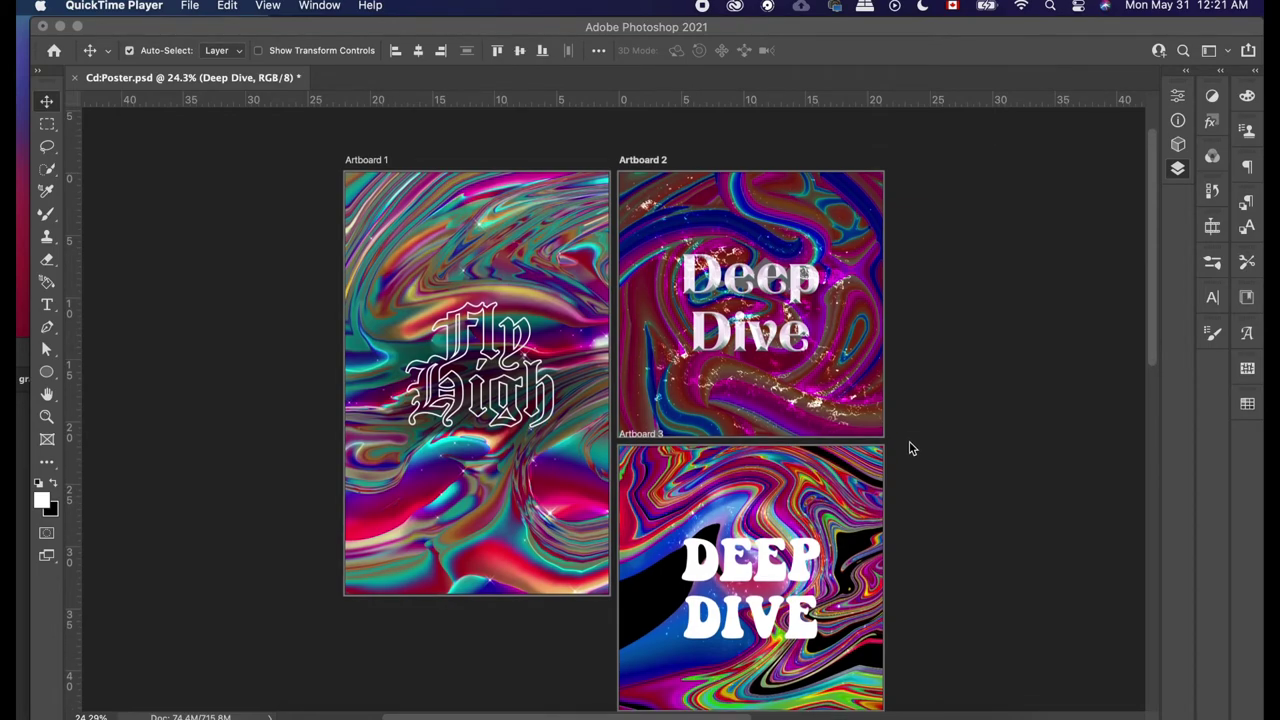
{"action": "left_click", "coordinate": [911, 448]}
{"action": "scroll", "coordinate": [909, 445], "scroll_direction": "up", "scroll_amount": 3}
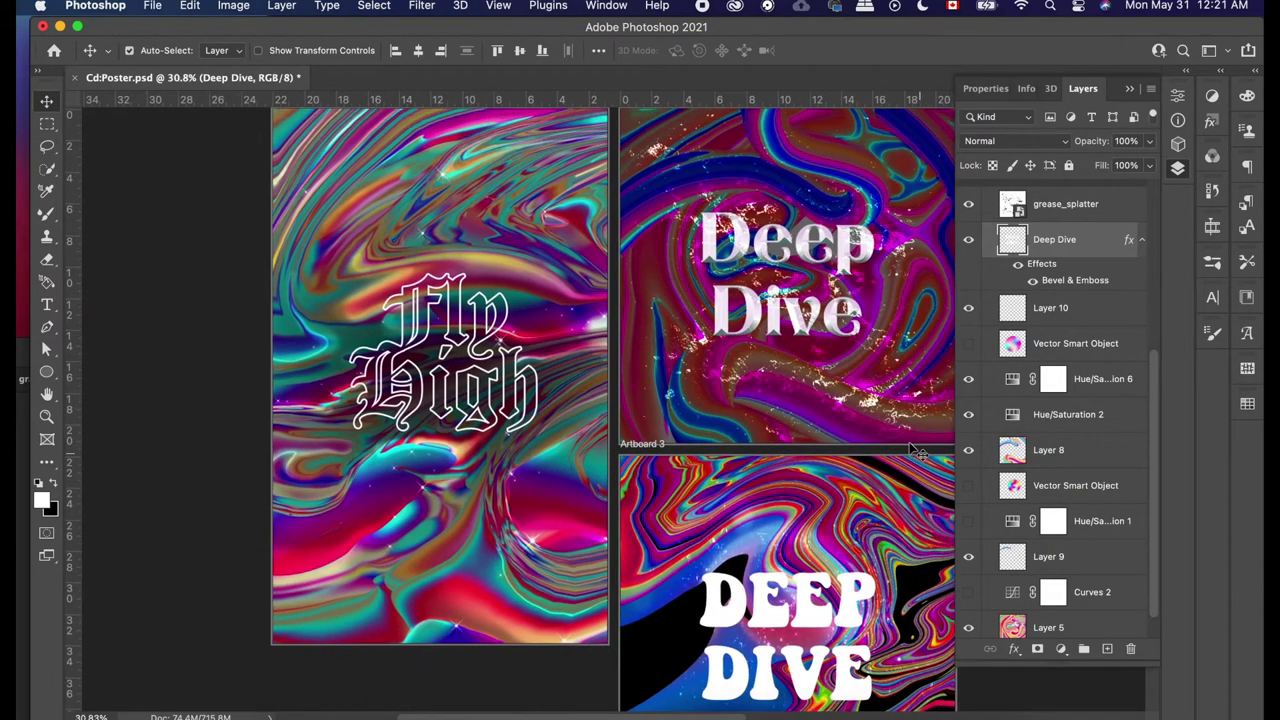
{"action": "scroll", "coordinate": [911, 444], "scroll_direction": "down", "scroll_amount": 2}
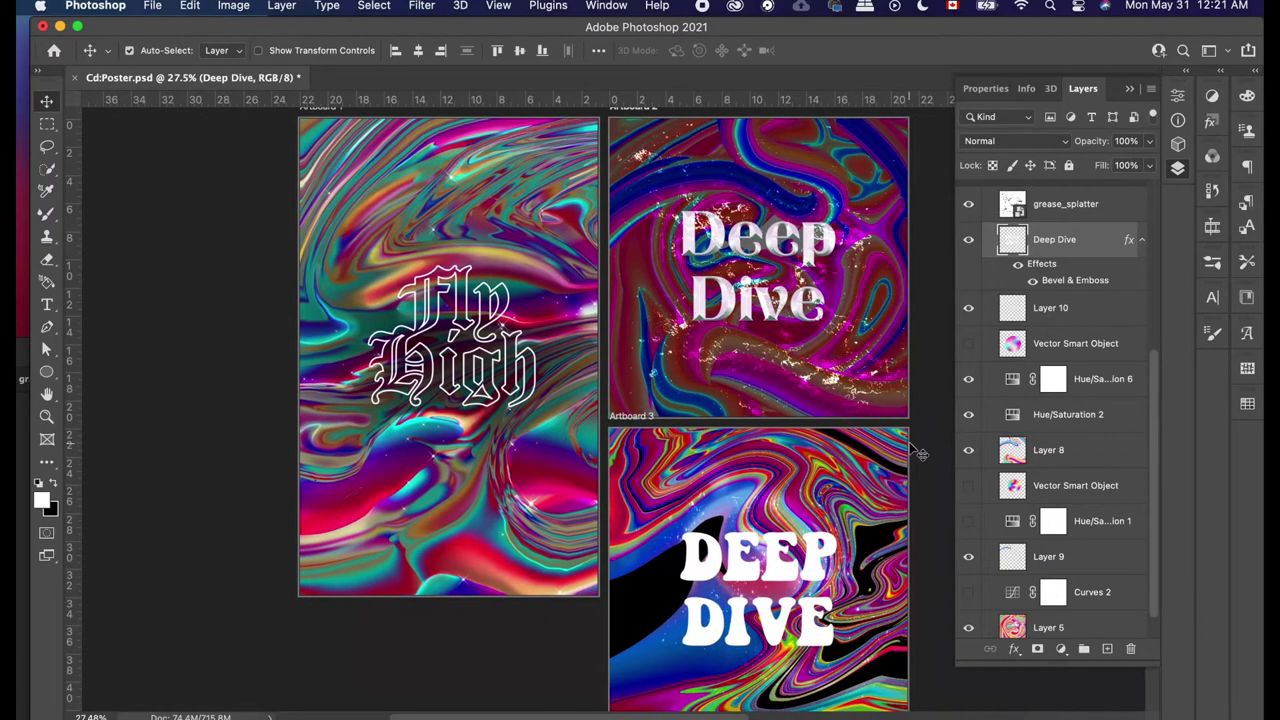
{"action": "left_click", "coordinate": [968, 204]}
{"action": "left_click", "coordinate": [968, 204]}
{"action": "left_click", "coordinate": [968, 204]}
{"action": "left_click", "coordinate": [968, 204]}
Step: Switch to the B. Textures folder in Finder and place Bitter-Beans.tif onto Artboard 2
{"action": "left_click_drag", "start_coordinate": [1060, 36], "coordinate": [911, 33]}
{"action": "left_click", "coordinate": [1143, 400]}
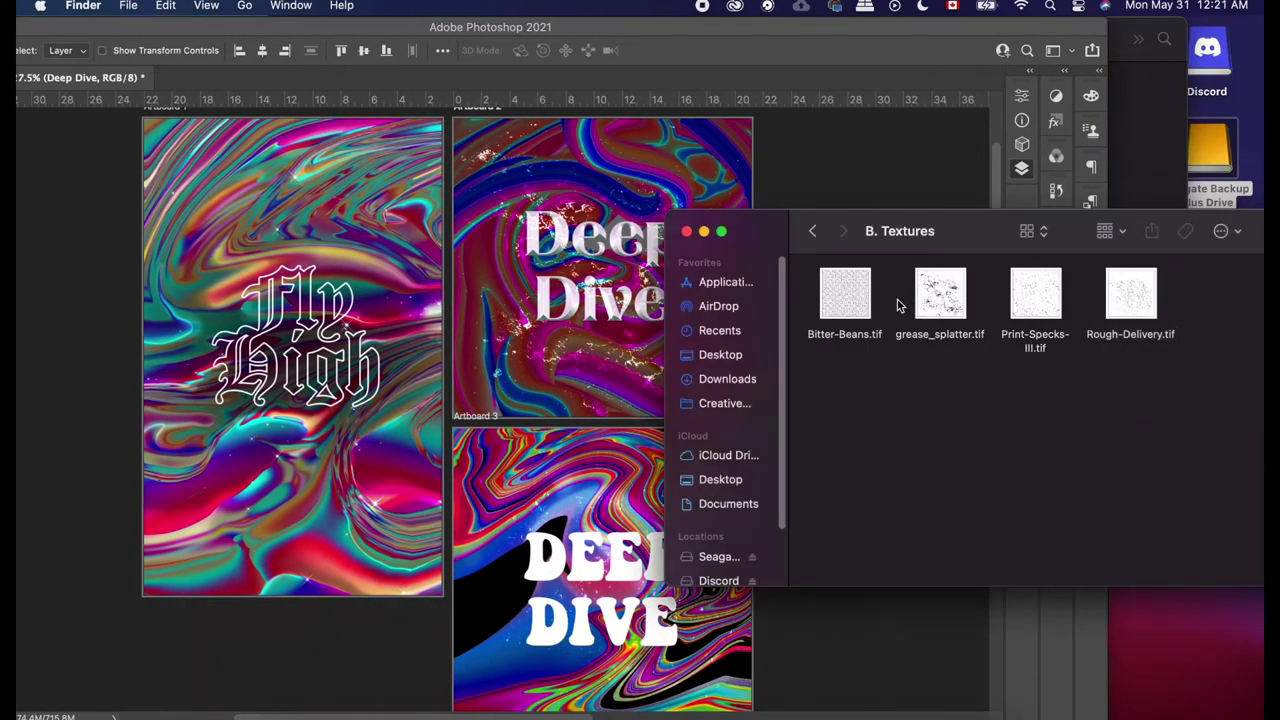
{"action": "left_click_drag", "start_coordinate": [845, 305], "coordinate": [585, 285]}
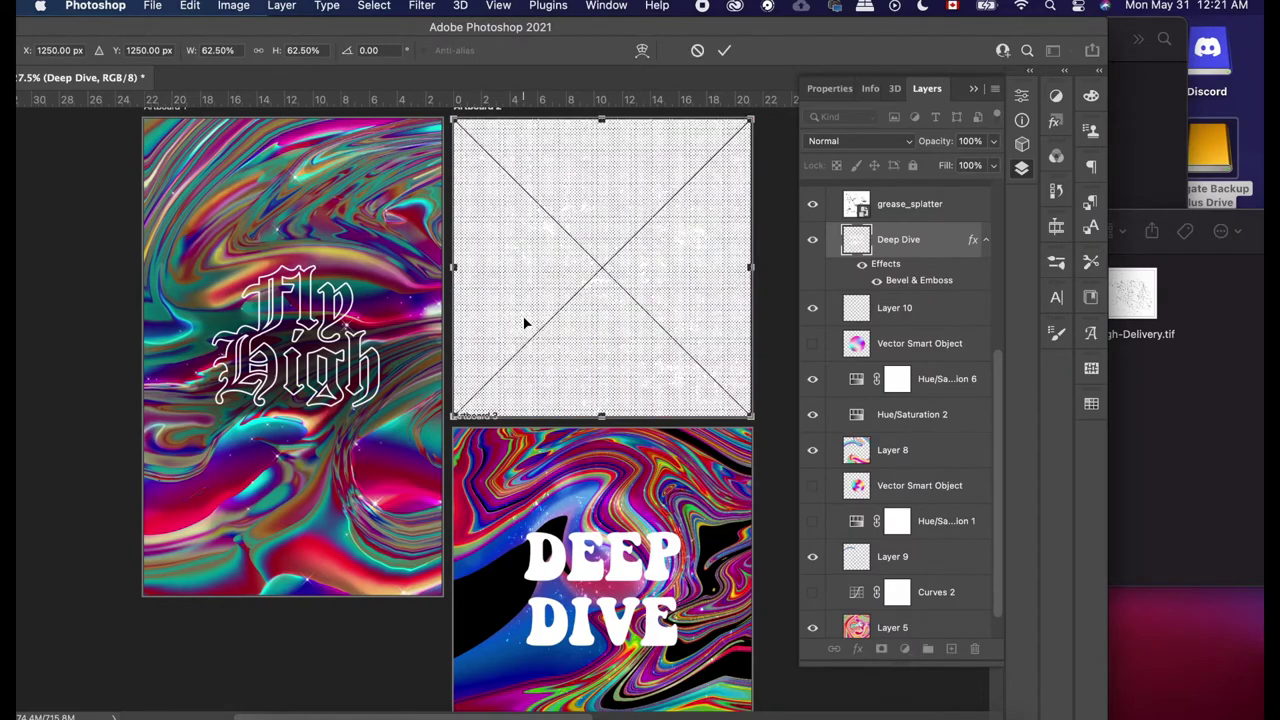
Step: Try the Color Burn blend mode on the Bitter-Beans texture and set it to Overlay
{"action": "left_click", "coordinate": [902, 141]}
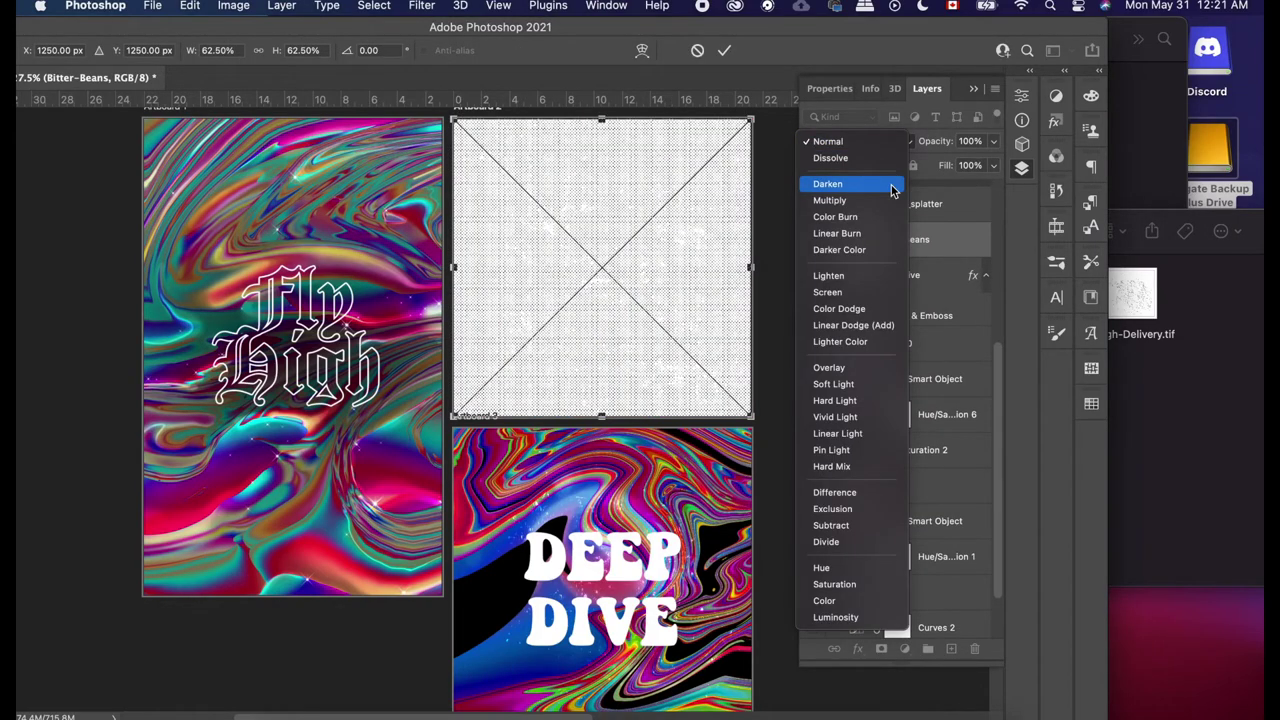
{"action": "left_click", "coordinate": [882, 219]}
{"action": "left_click", "coordinate": [880, 141]}
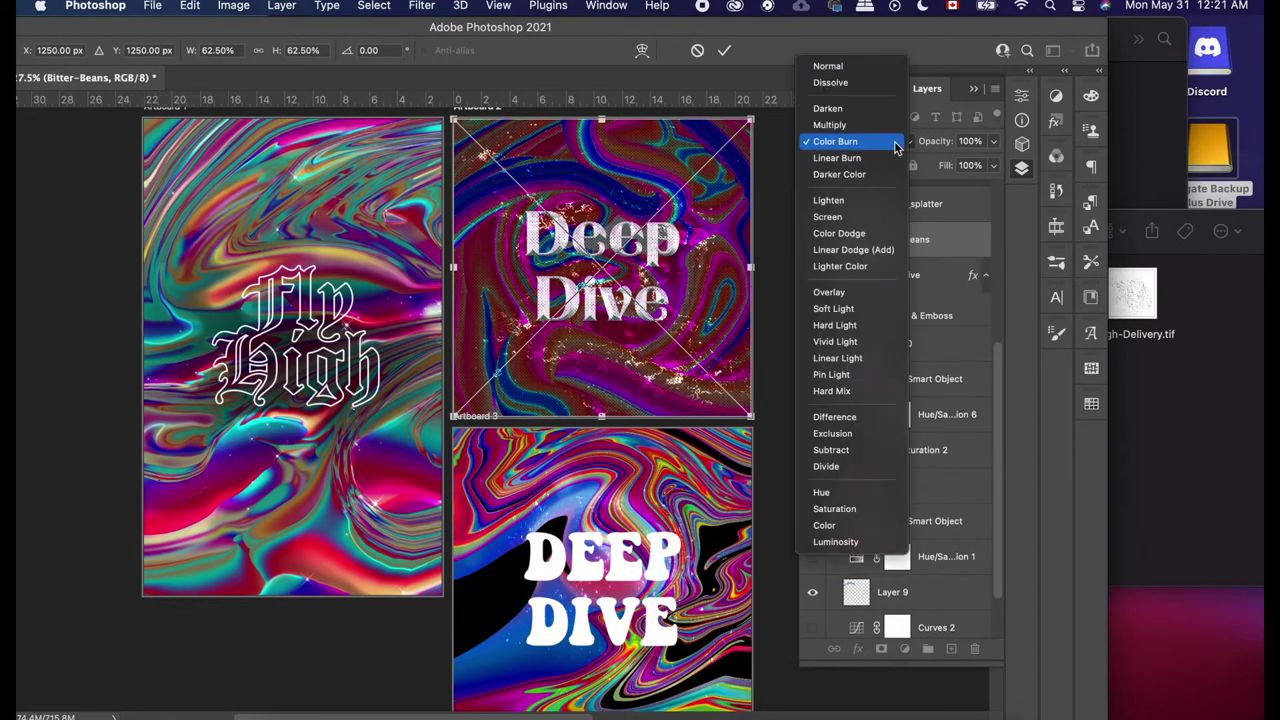
{"action": "left_click", "coordinate": [872, 291]}
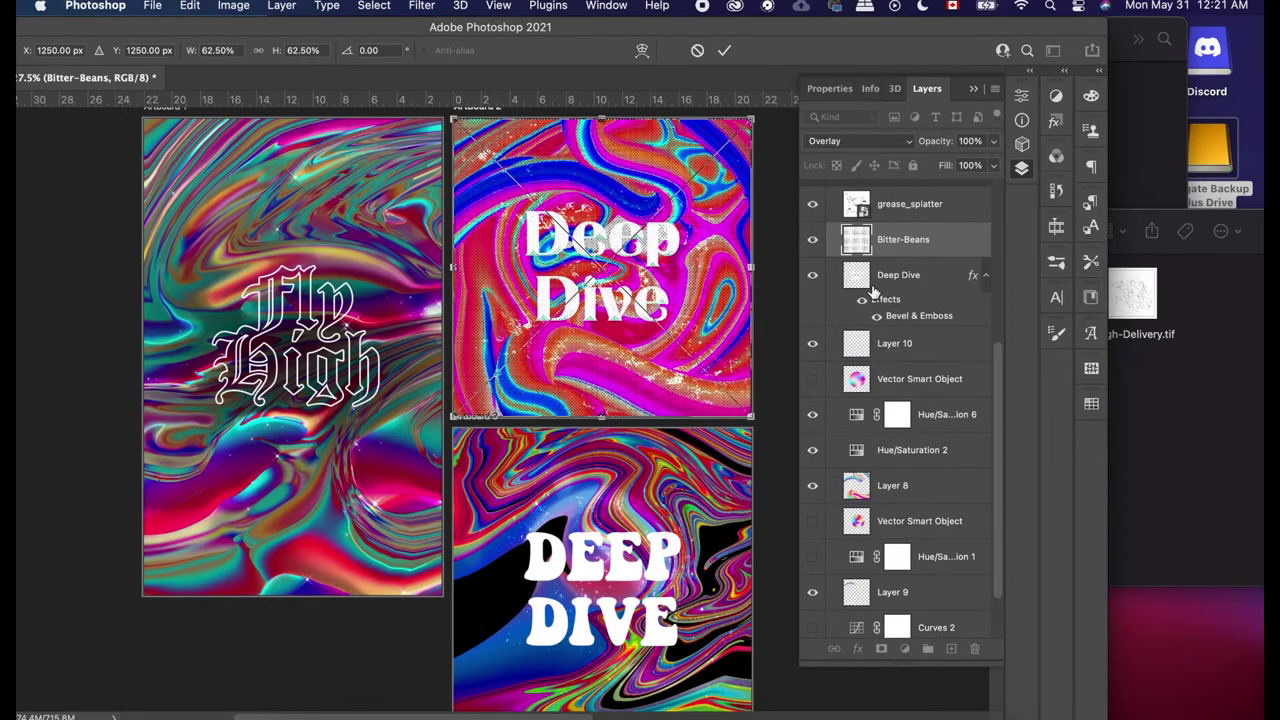
{"action": "scroll", "coordinate": [782, 400], "scroll_direction": "down", "scroll_amount": 3}
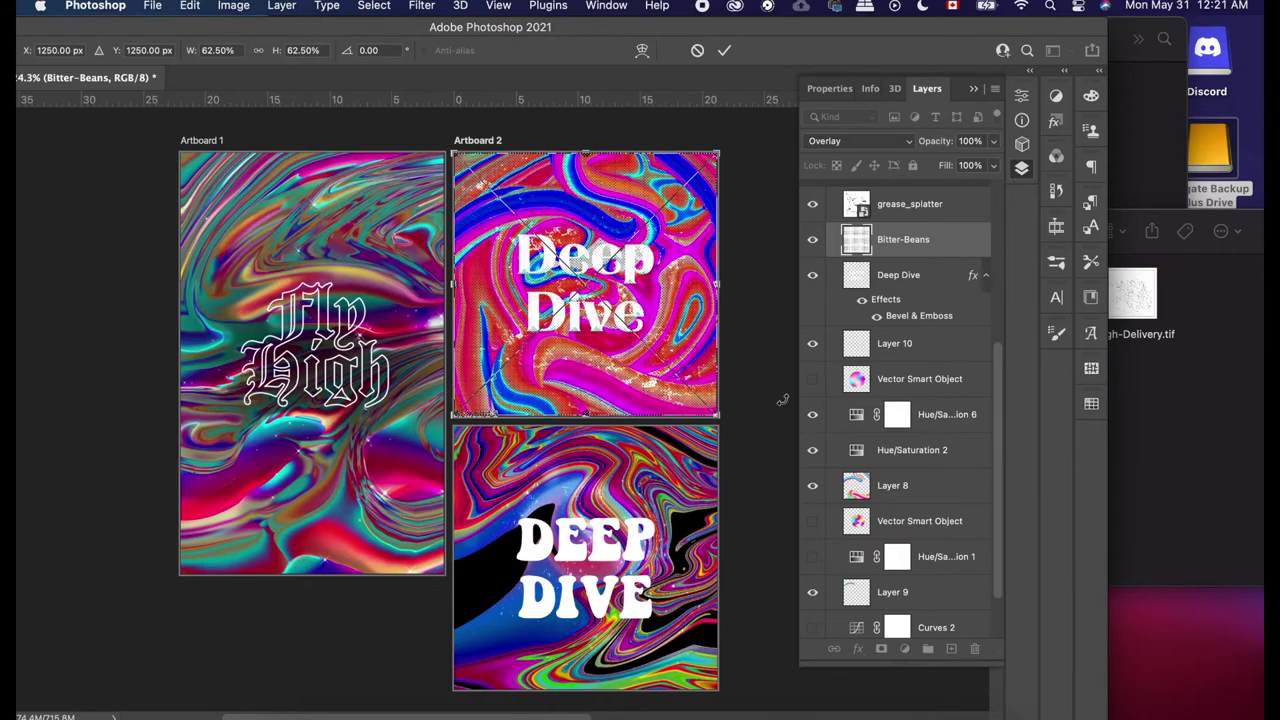
Step: Commit the Bitter-Beans placement, compare Artboard 2 with the texture shown and hidden, and leave the layer hidden
{"action": "left_click", "coordinate": [813, 242]}
{"action": "left_click", "coordinate": [813, 244]}
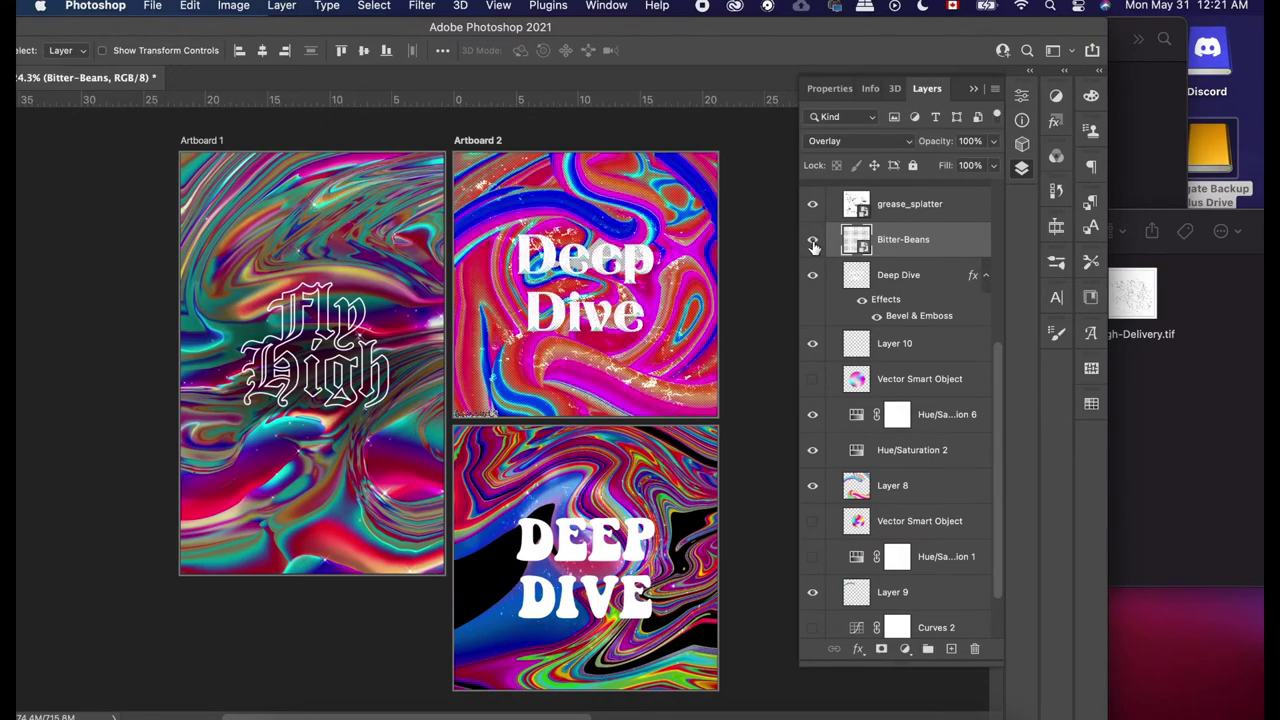
{"action": "left_click", "coordinate": [813, 242]}
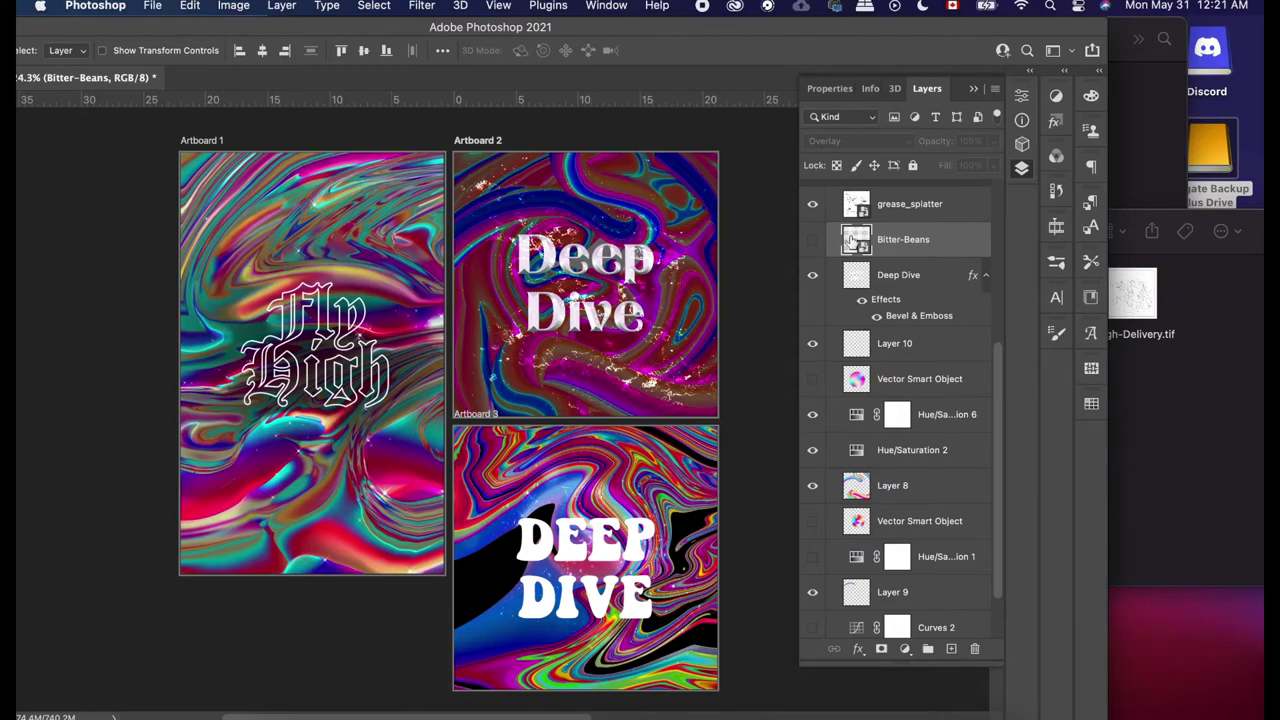
{"action": "left_click", "coordinate": [813, 242]}
{"action": "scroll", "coordinate": [686, 450], "scroll_direction": "down", "scroll_amount": 4}
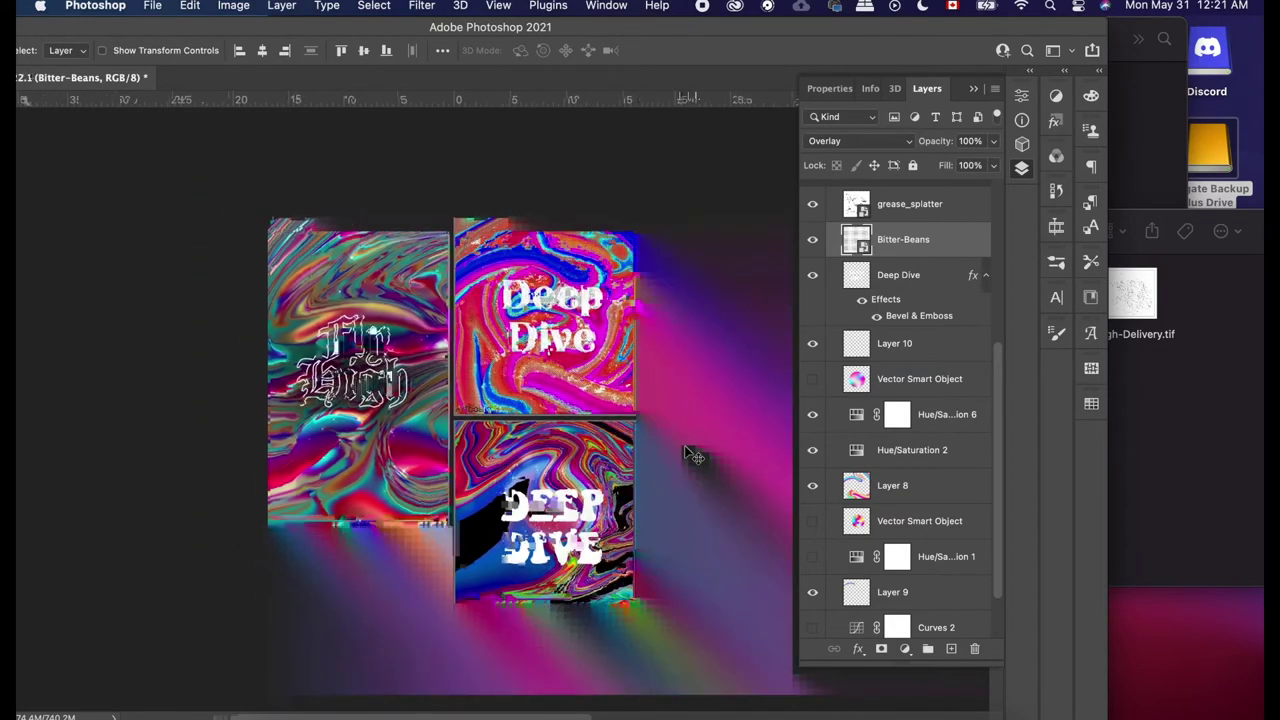
{"action": "scroll", "coordinate": [686, 450], "scroll_direction": "up", "scroll_amount": 2}
{"action": "scroll", "coordinate": [690, 455], "scroll_direction": "up", "scroll_amount": 2}
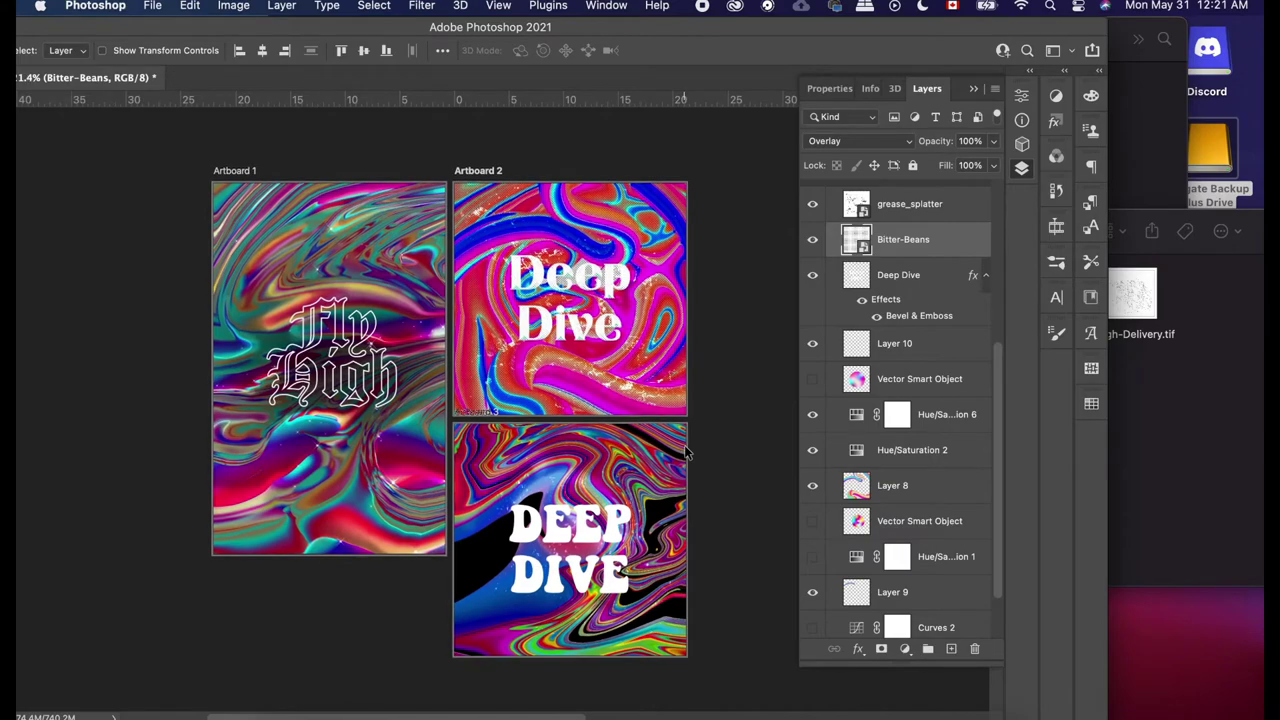
{"action": "left_click", "coordinate": [814, 242]}
{"action": "scroll", "coordinate": [709, 309], "scroll_direction": "up", "scroll_amount": 2}
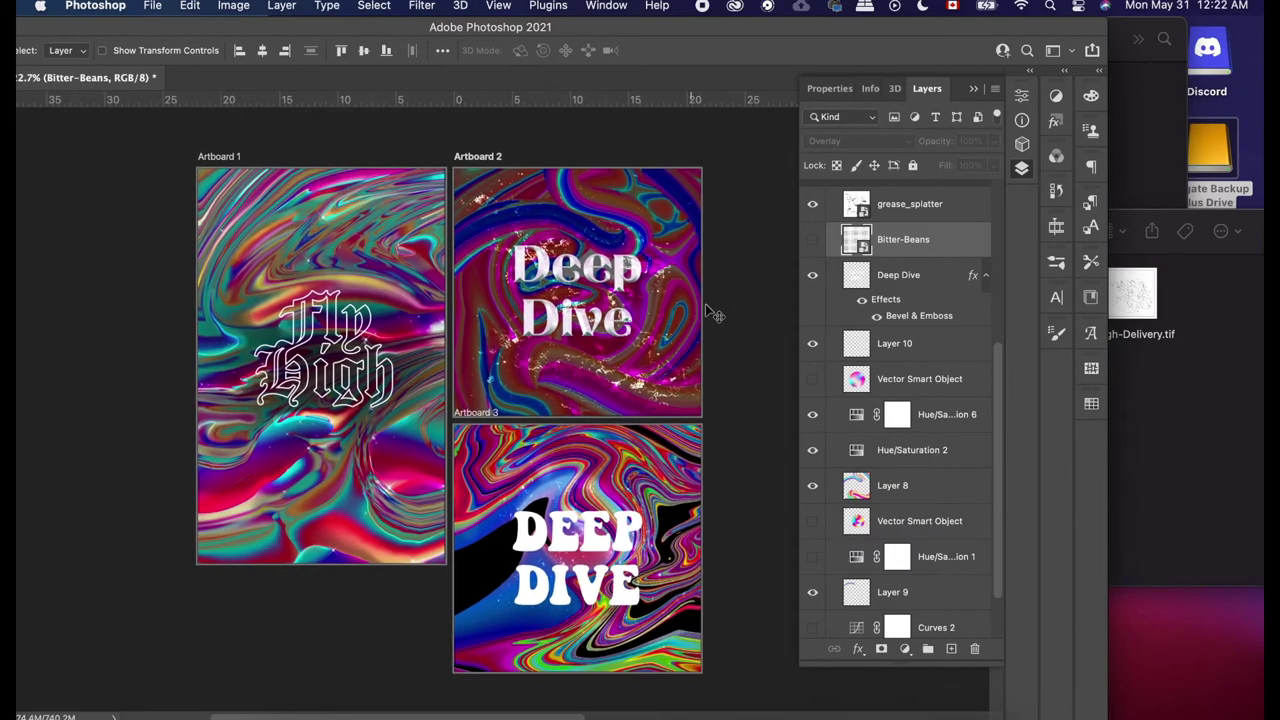
{"action": "scroll", "coordinate": [685, 405], "scroll_direction": "up", "scroll_amount": 1}
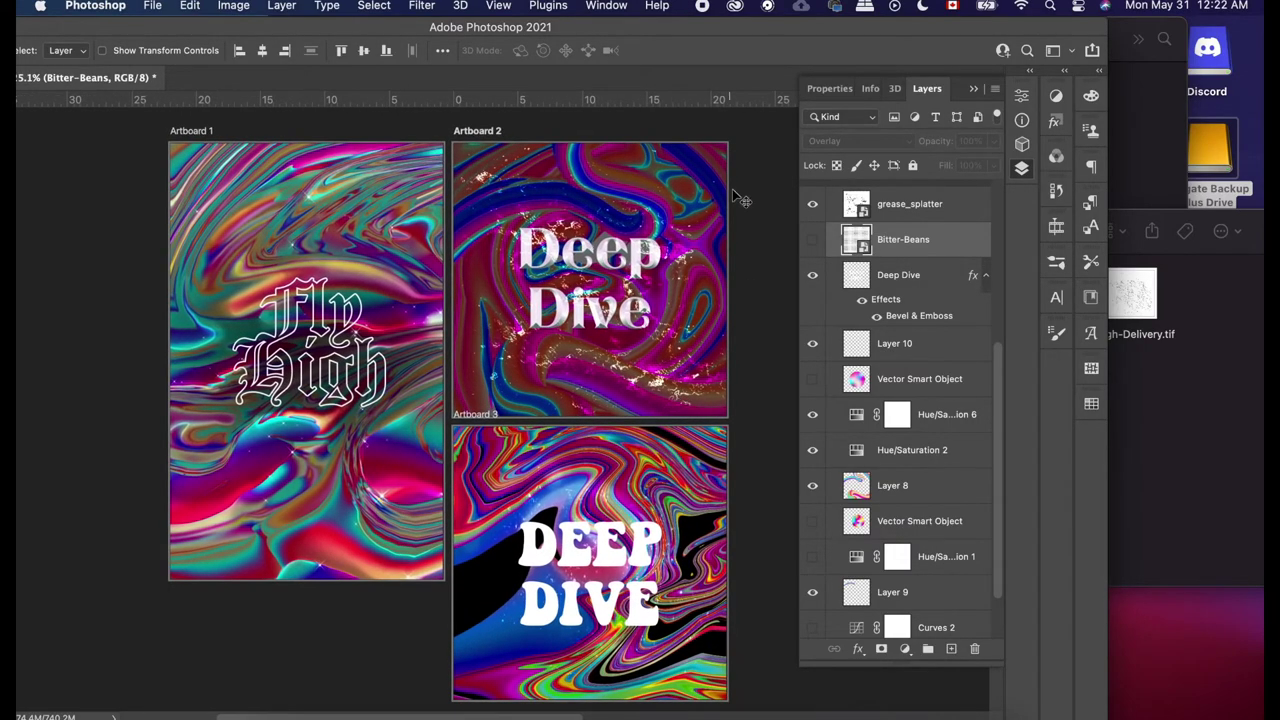
Step: Twist Artboard 2's Deep Dive lettering with the Liquify Twirl Clockwise tool, using a size 1800 brush centred on the text
{"action": "left_click_drag", "start_coordinate": [740, 28], "coordinate": [800, 32]}
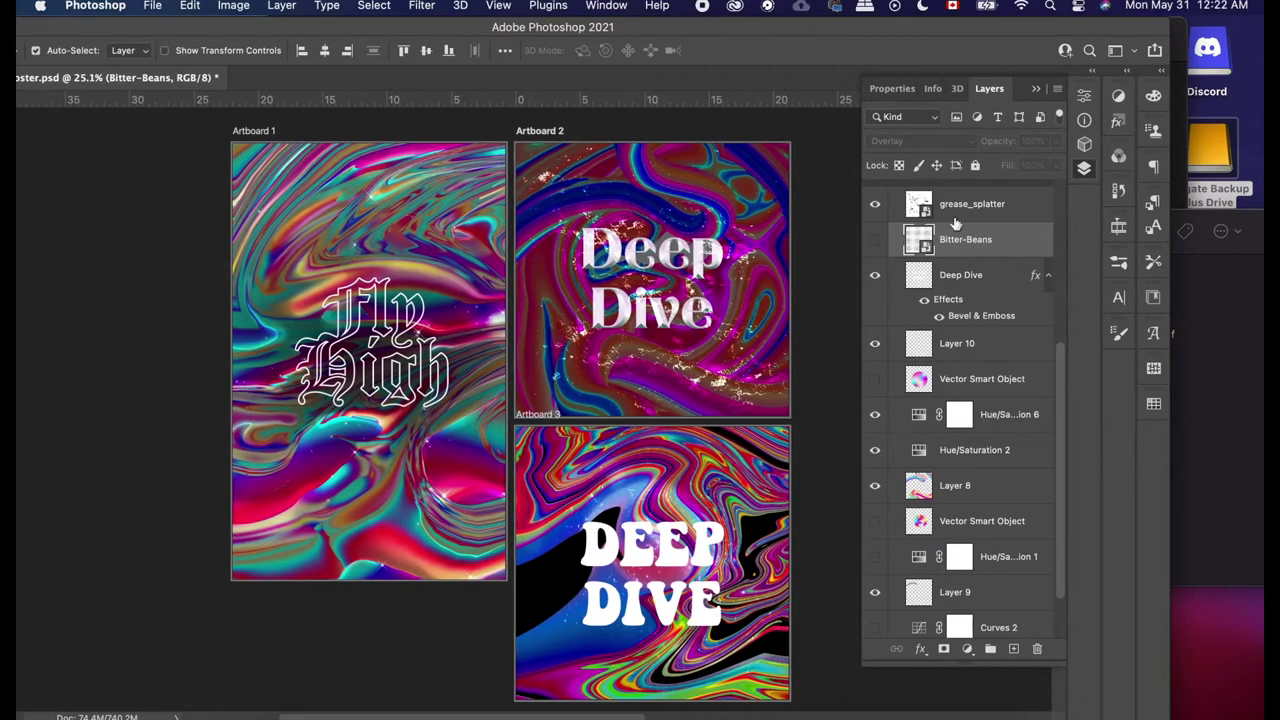
{"action": "left_click", "coordinate": [968, 281]}
{"action": "left_click_drag", "start_coordinate": [668, 33], "coordinate": [757, 33]}
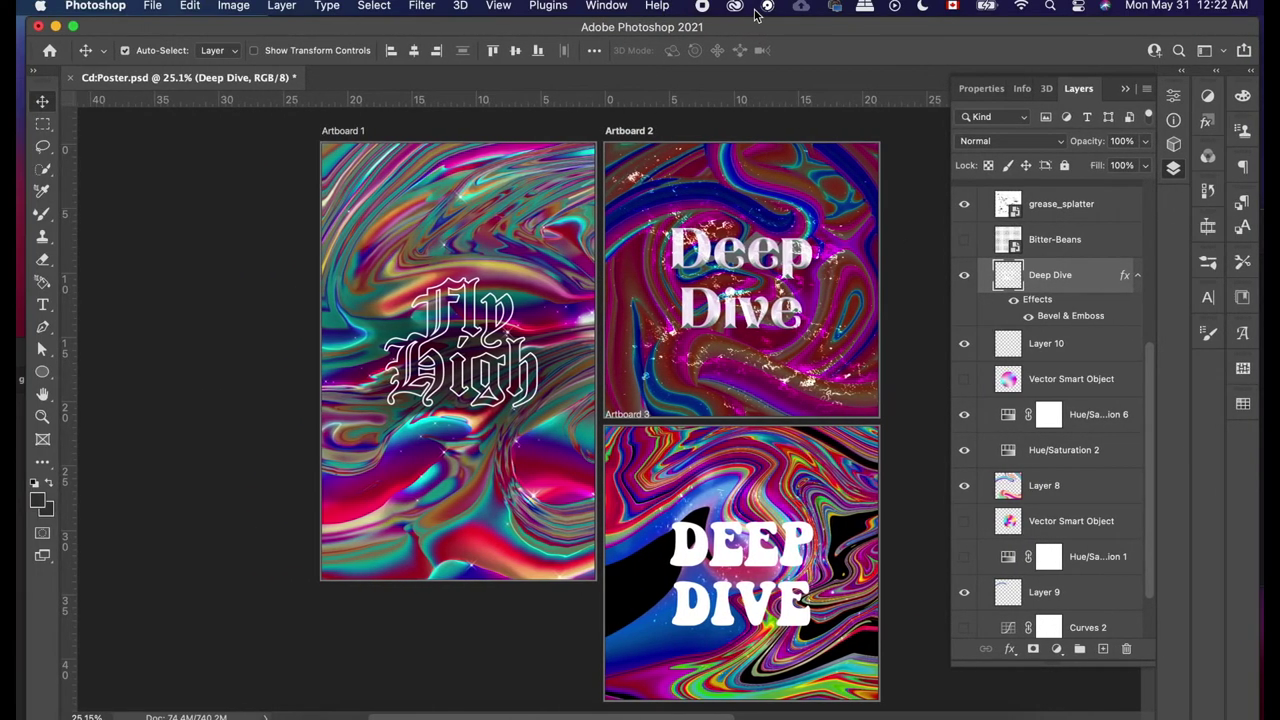
{"action": "left_click", "coordinate": [428, 5]}
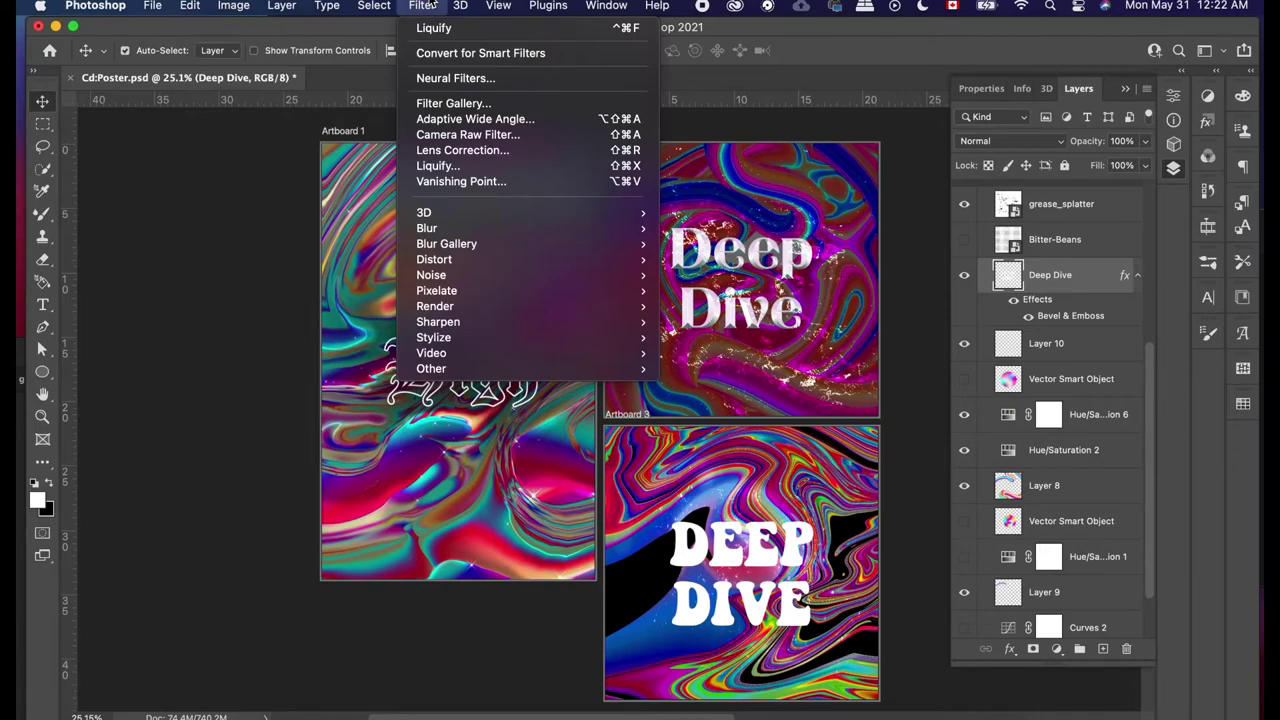
{"action": "left_click", "coordinate": [441, 166]}
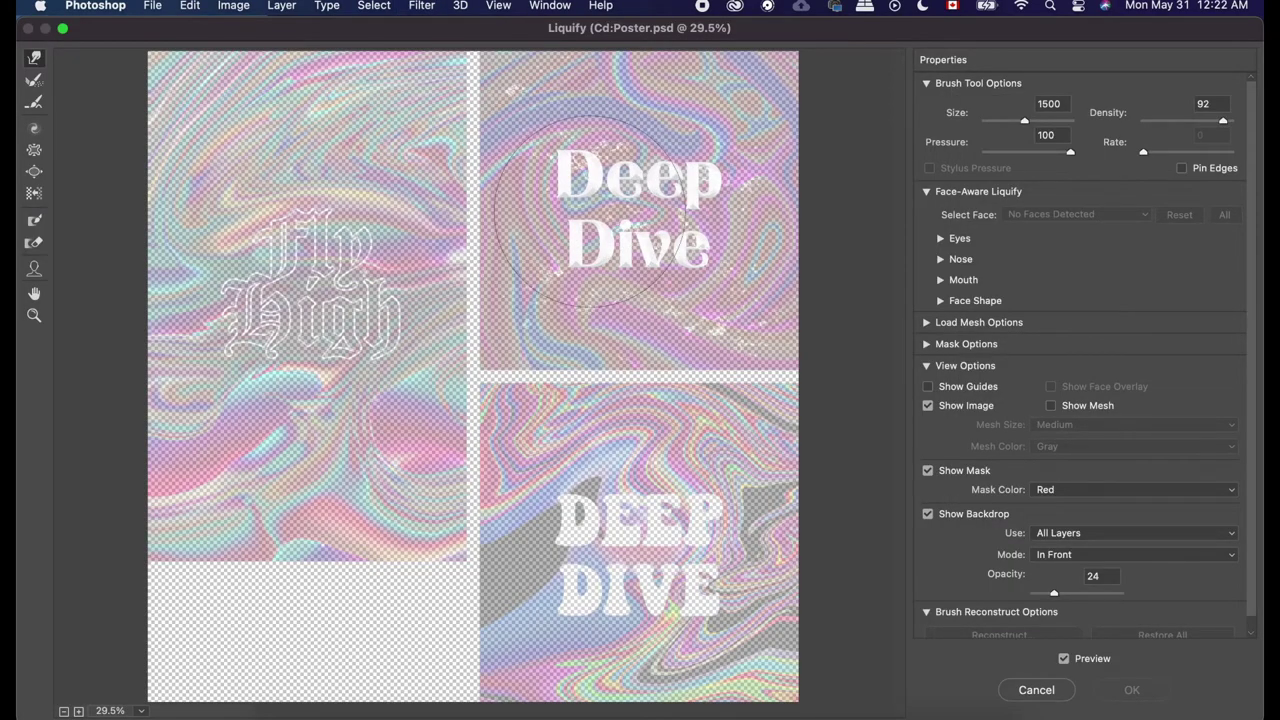
{"action": "left_click", "coordinate": [34, 128]}
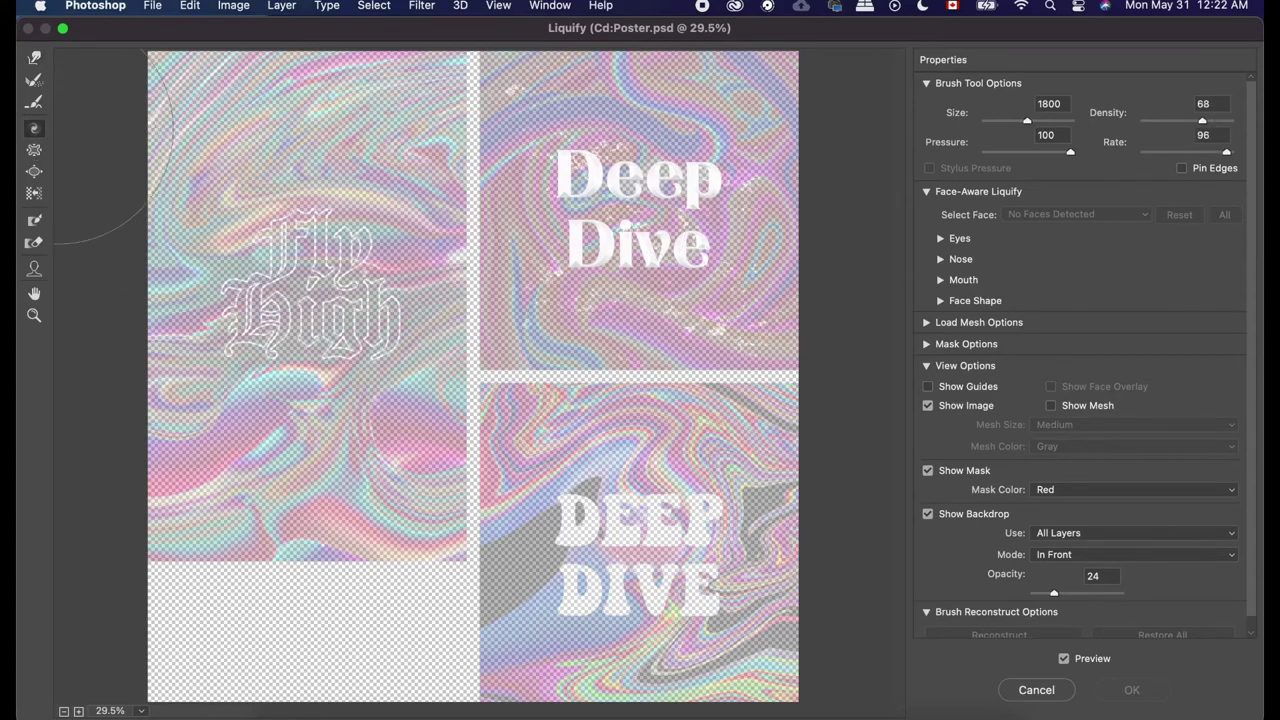
{"action": "left_click_drag", "start_coordinate": [643, 210], "coordinate": [643, 210]}
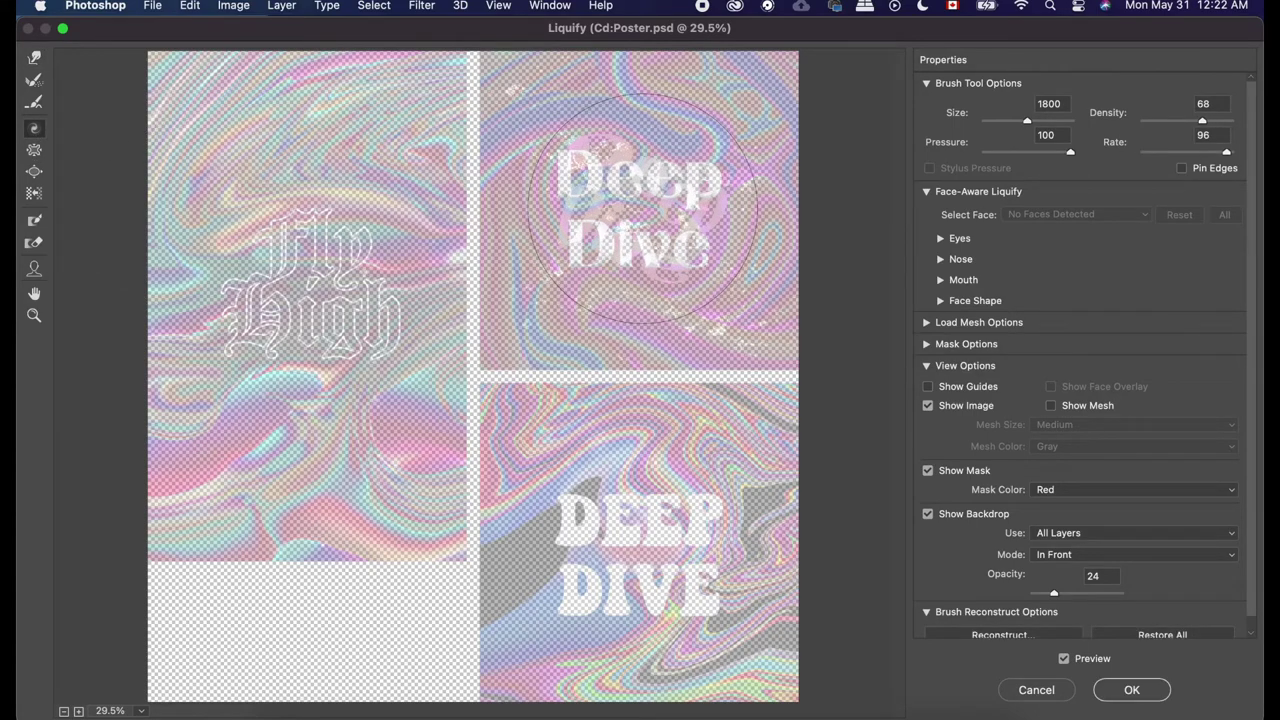
{"action": "left_click", "coordinate": [1140, 694]}
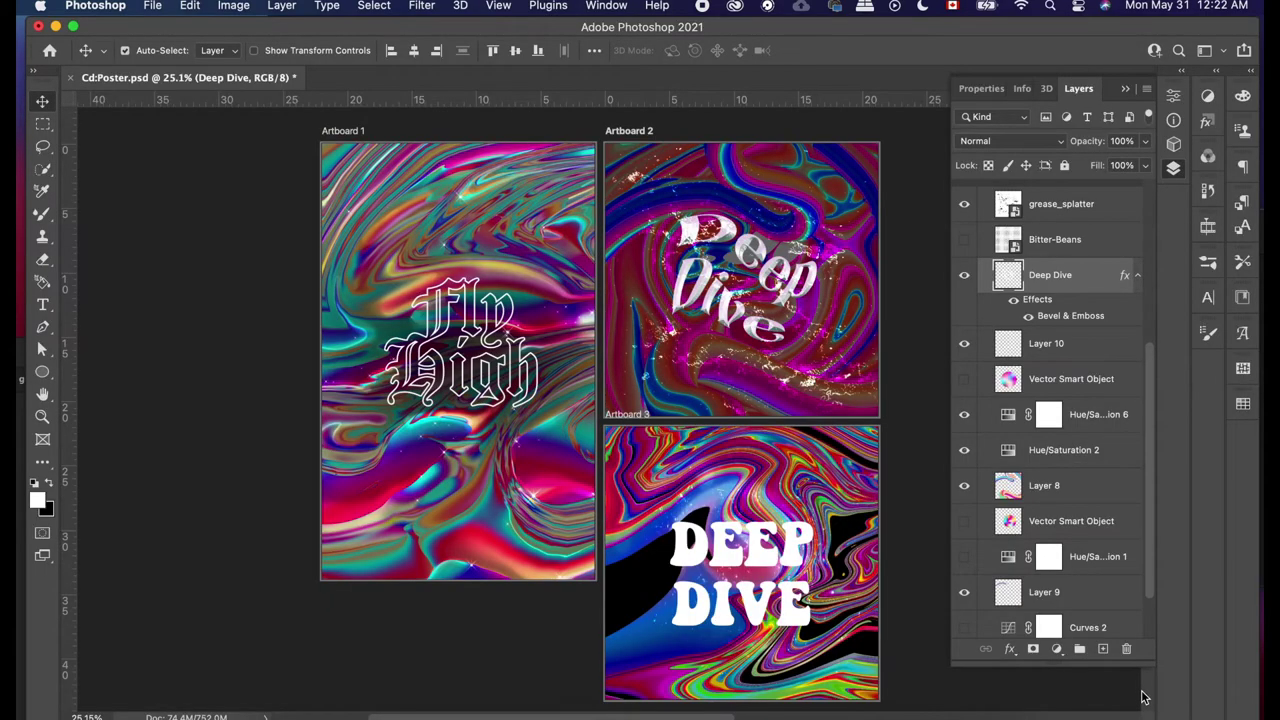
{"action": "scroll", "coordinate": [840, 398], "scroll_direction": "up", "scroll_amount": 1}
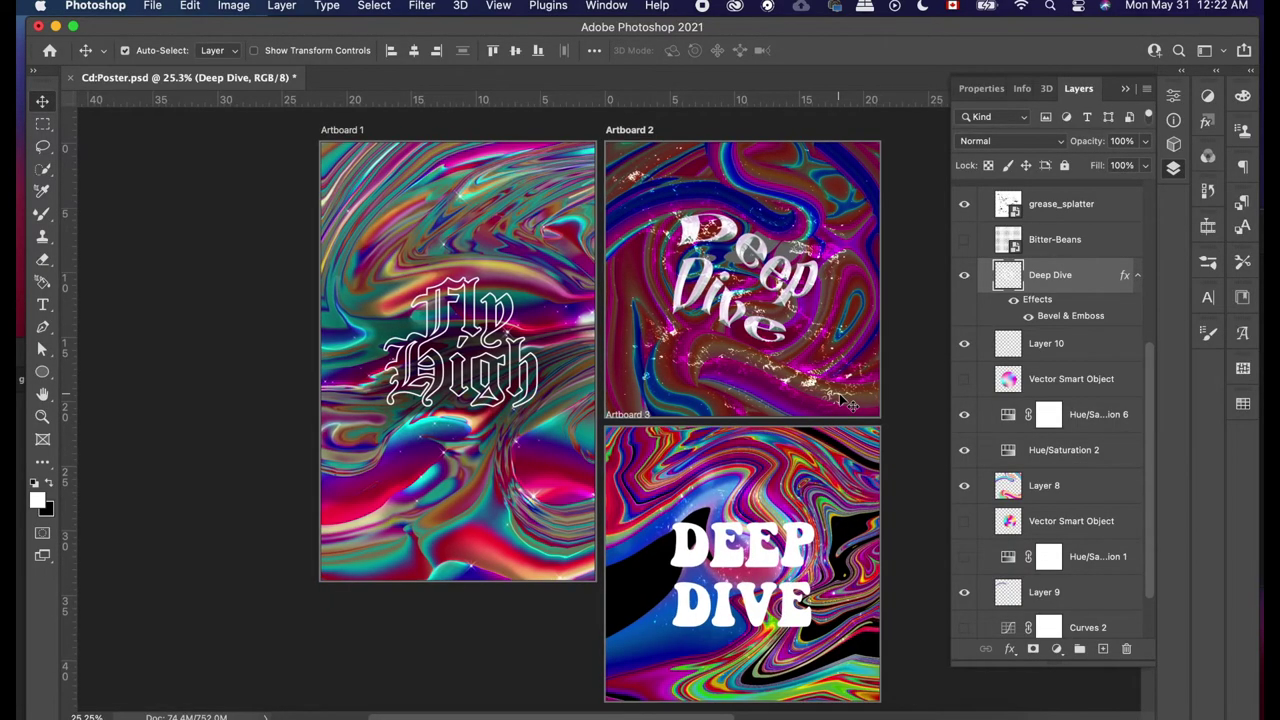
{"action": "scroll", "coordinate": [843, 400], "scroll_direction": "up", "scroll_amount": 3}
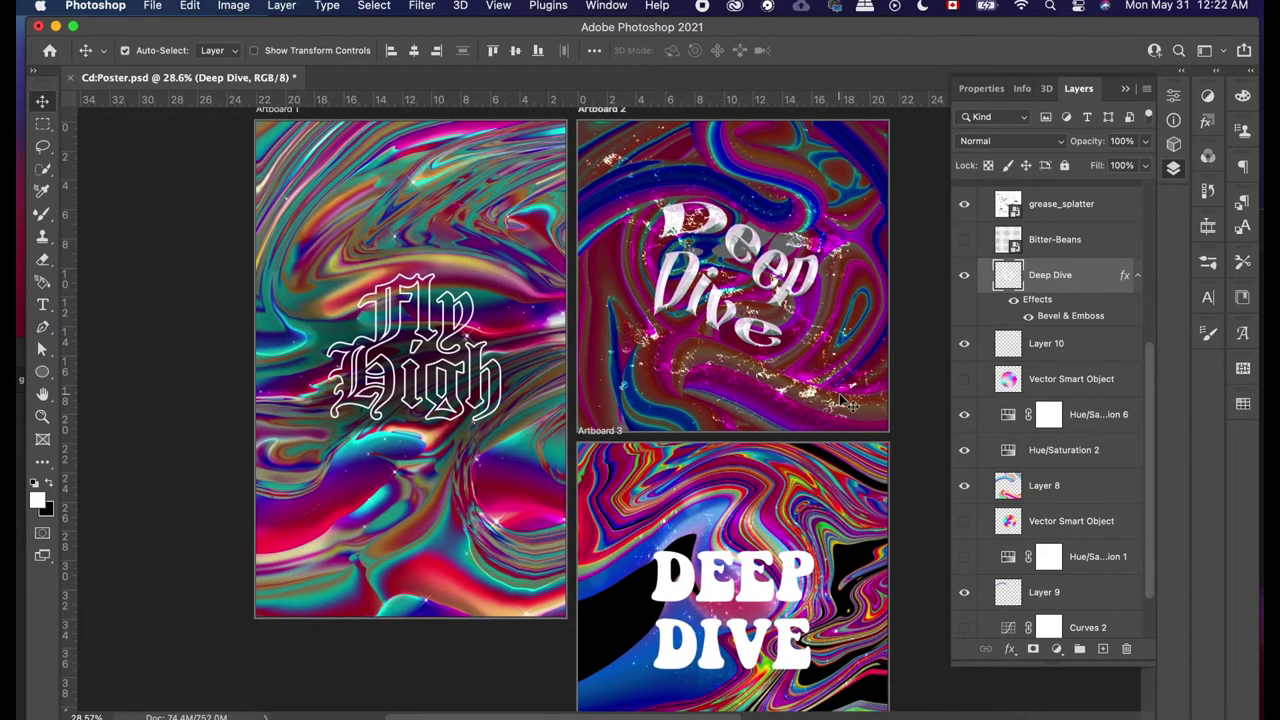
{"action": "scroll", "coordinate": [843, 400], "scroll_direction": "up", "scroll_amount": 1}
{"action": "scroll", "coordinate": [843, 400], "scroll_direction": "down", "scroll_amount": 3}
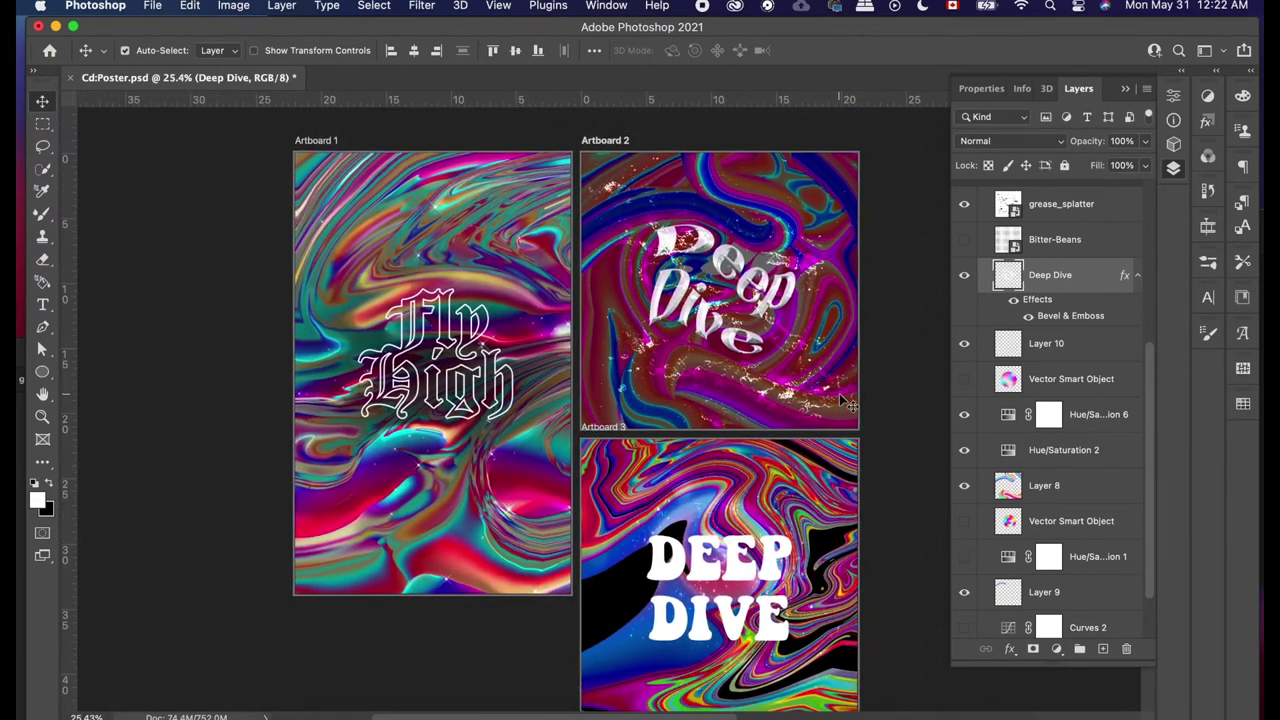
{"action": "scroll", "coordinate": [843, 400], "scroll_direction": "down", "scroll_amount": 1}
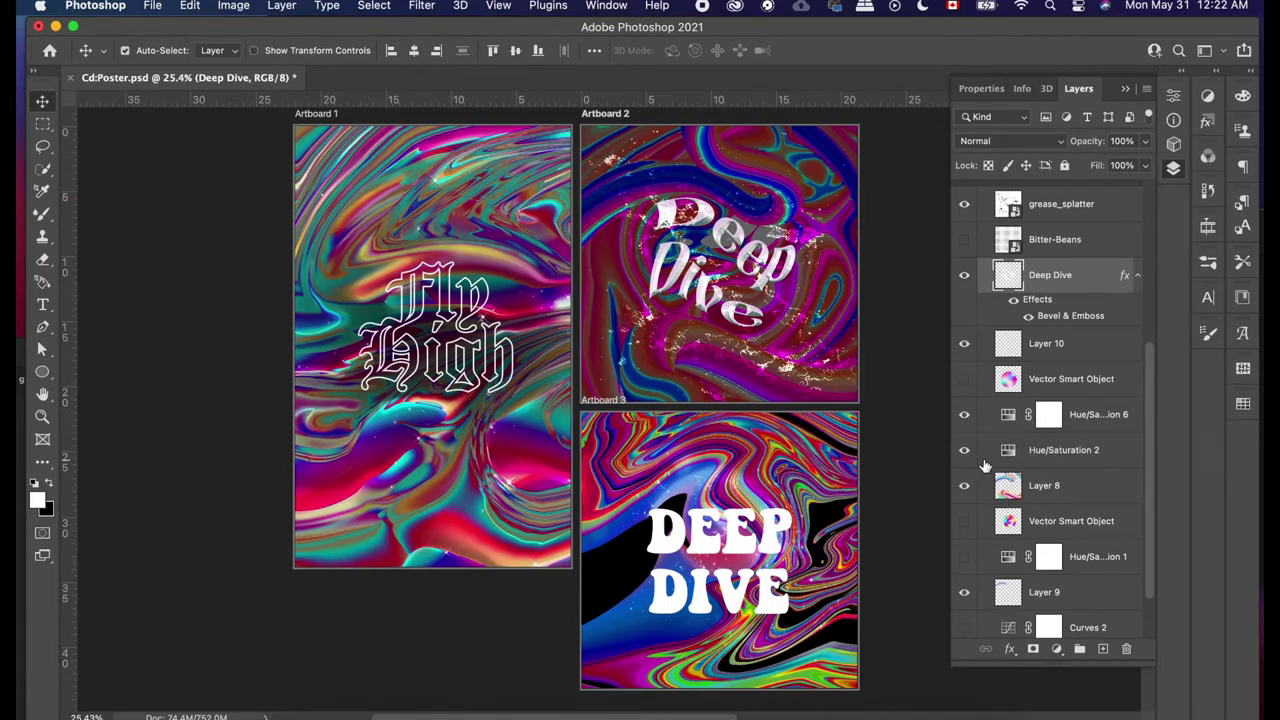
Step: Collapse Artboard 2's layers and select the Deep Dive text layer in Artboard 3
{"action": "scroll", "coordinate": [985, 465], "scroll_direction": "up", "scroll_amount": 2}
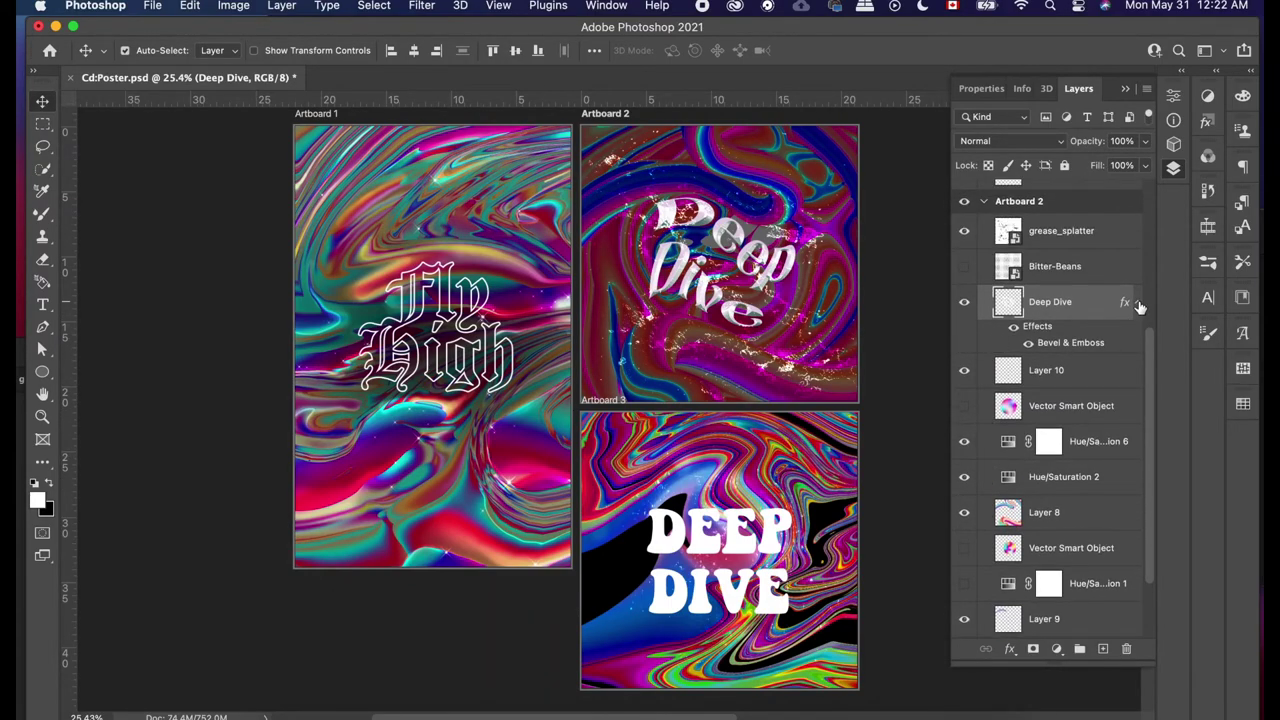
{"action": "scroll", "coordinate": [1060, 465], "scroll_direction": "down", "scroll_amount": 3}
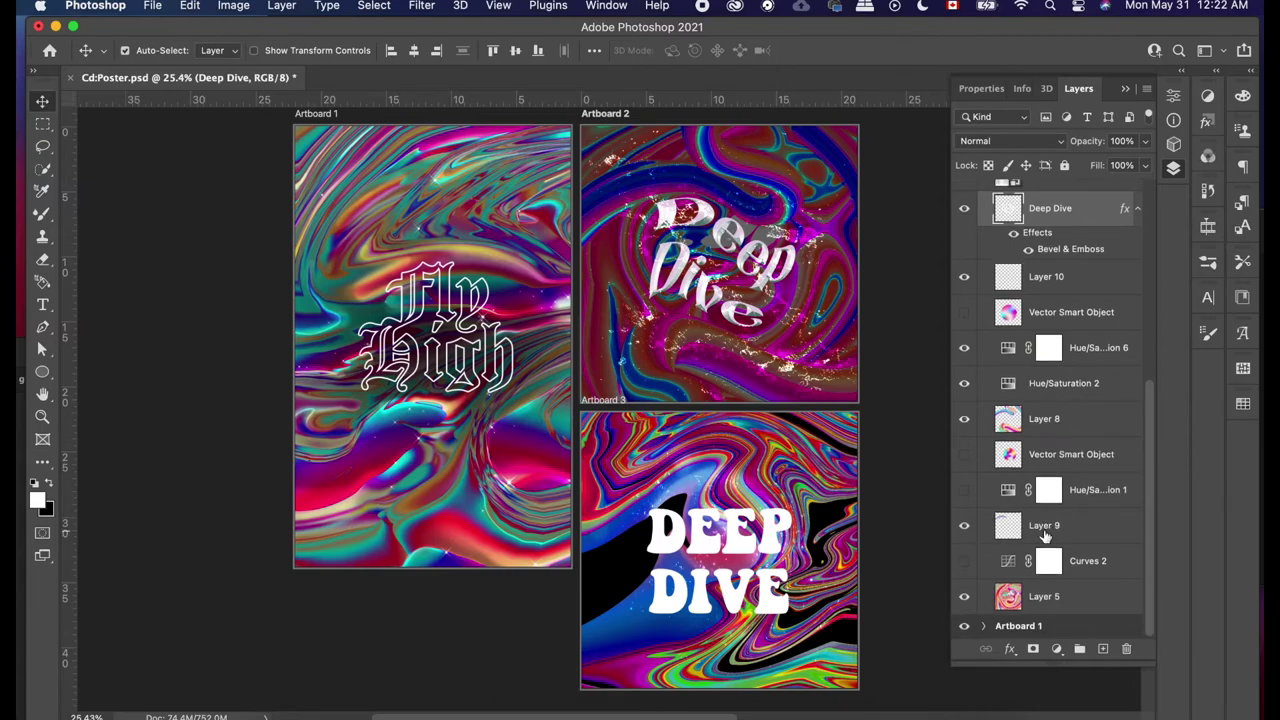
{"action": "scroll", "coordinate": [1046, 538], "scroll_direction": "up", "scroll_amount": 10}
{"action": "left_click", "coordinate": [985, 465]}
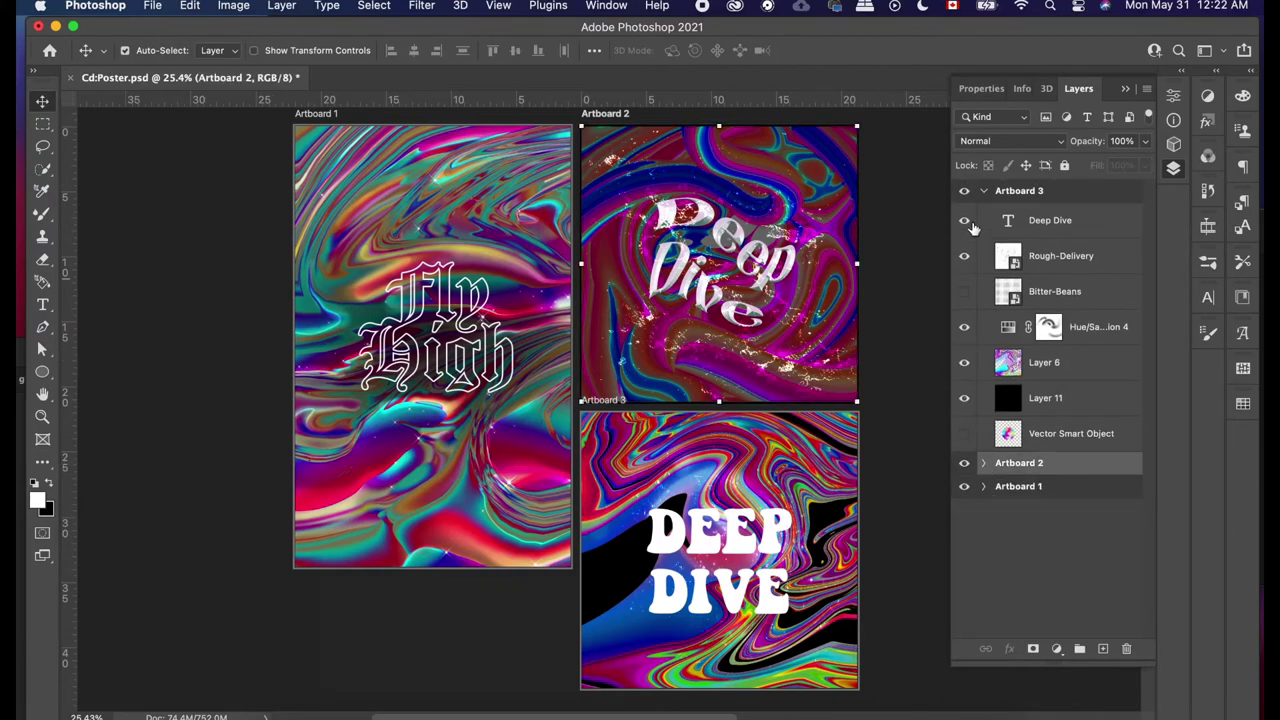
{"action": "left_click", "coordinate": [1019, 192]}
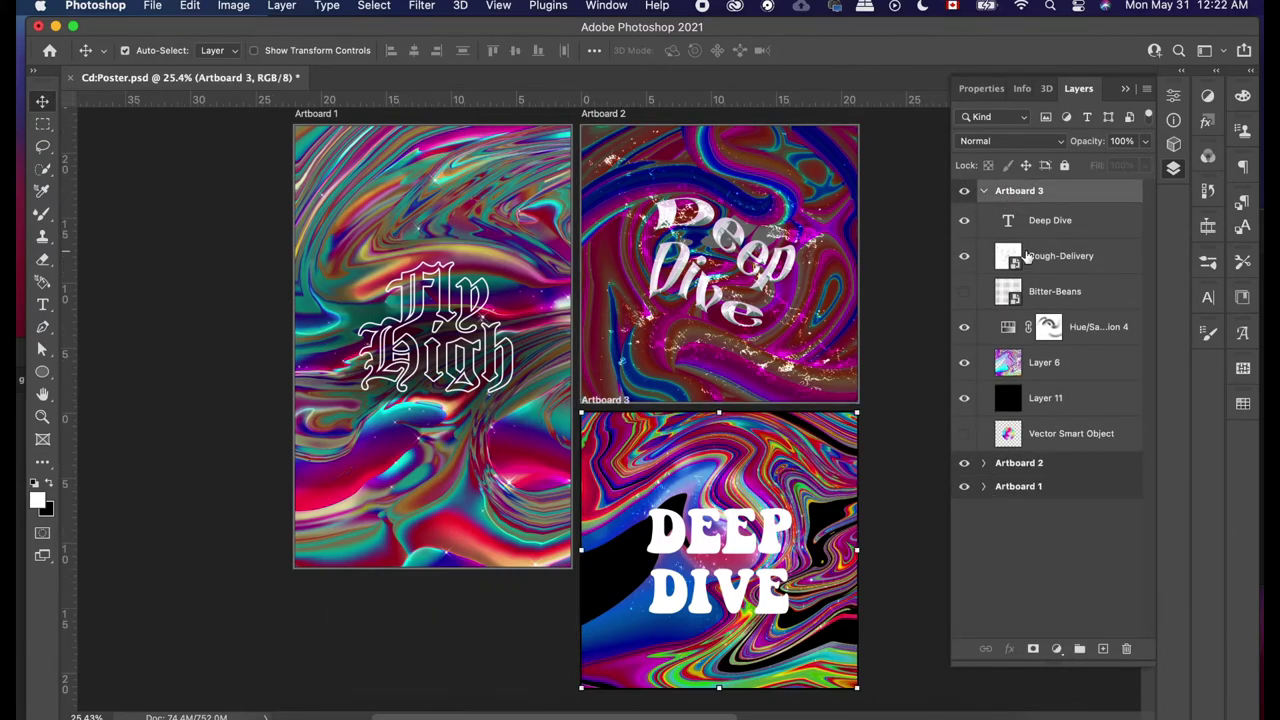
{"action": "left_click", "coordinate": [1046, 222]}
{"action": "scroll", "coordinate": [685, 622], "scroll_direction": "up", "scroll_amount": 2}
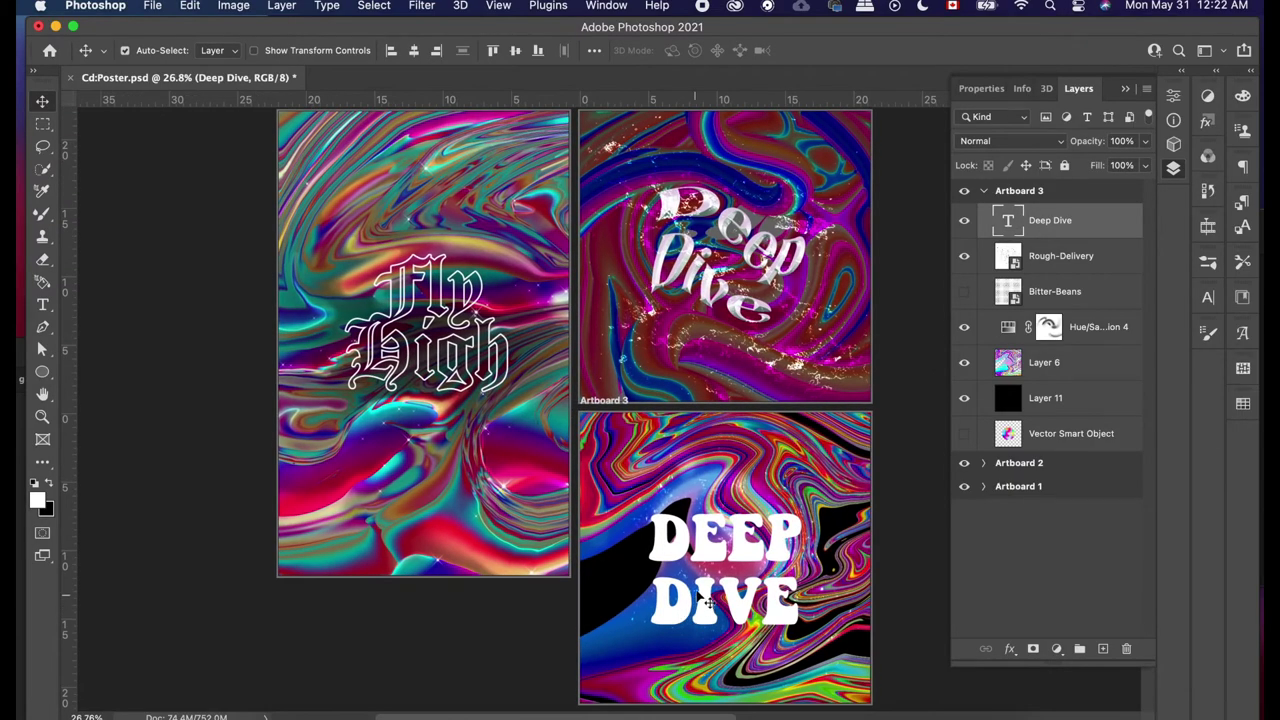
Step: Try puckering the centre of Artboard 3's Deep Dive text as a smart object with a size 1100 Liquify brush, and undo it
{"action": "left_click", "coordinate": [422, 8]}
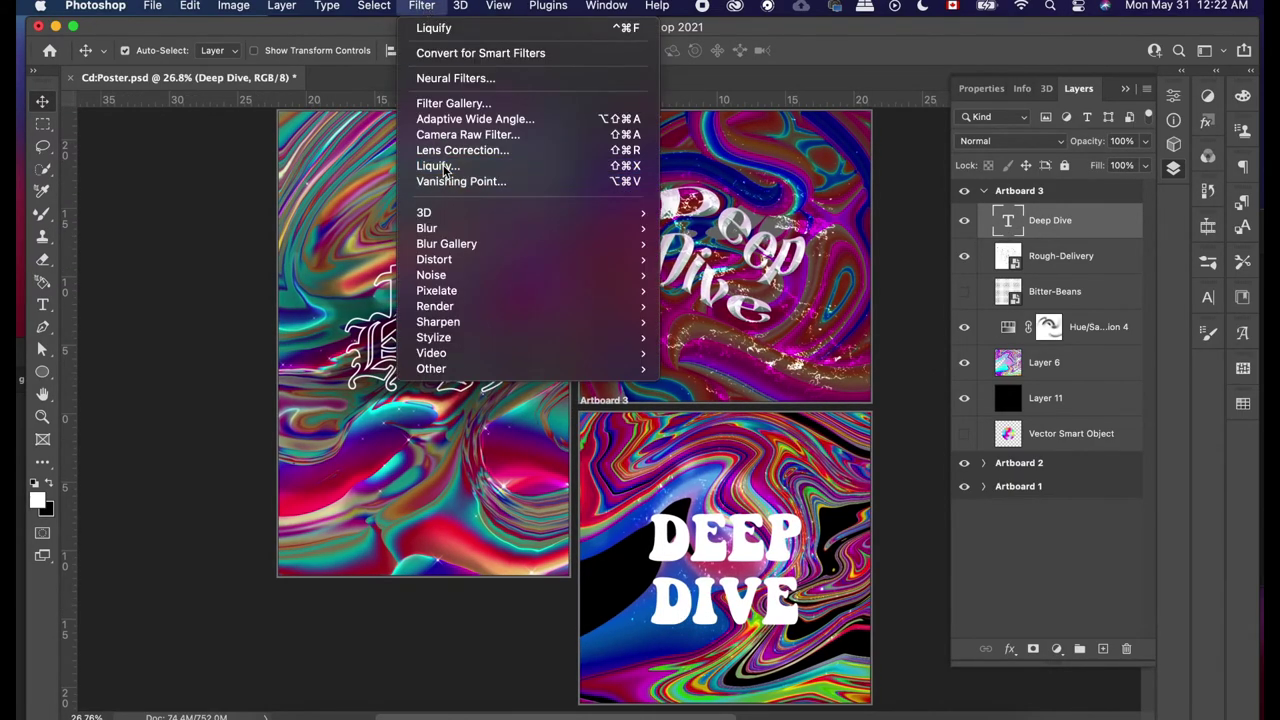
{"action": "left_click", "coordinate": [450, 165]}
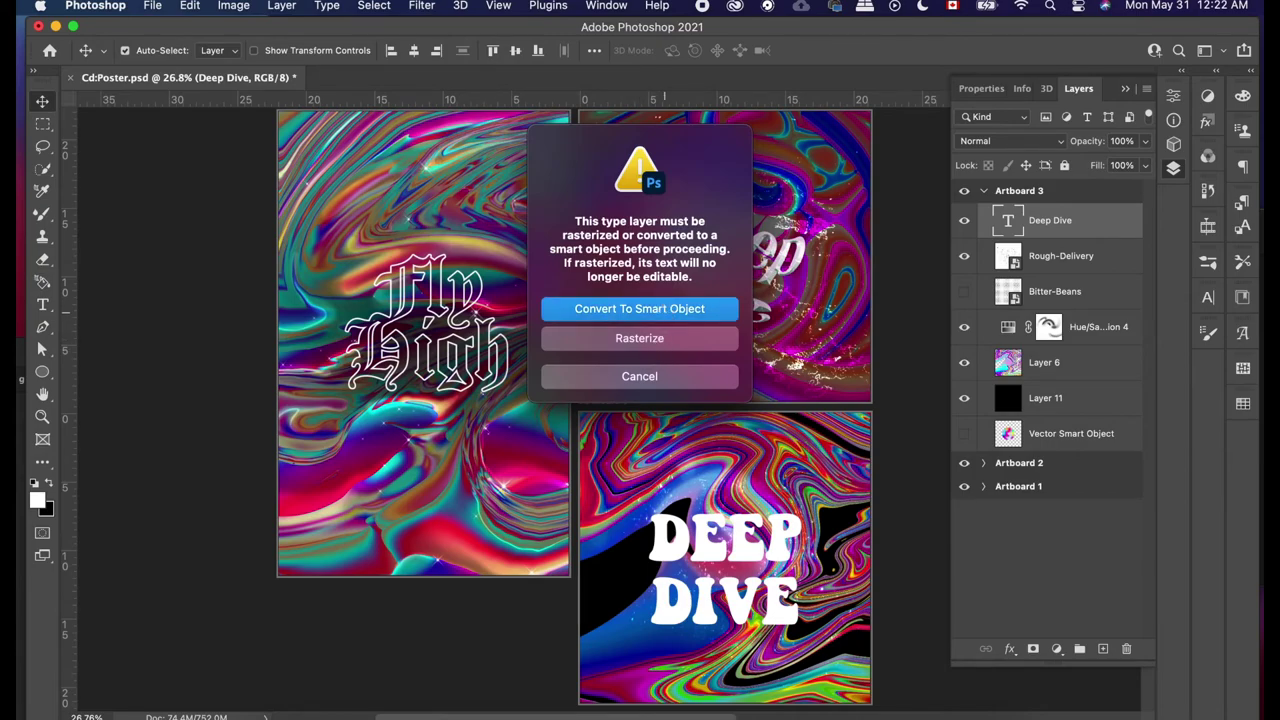
{"action": "left_click", "coordinate": [666, 316]}
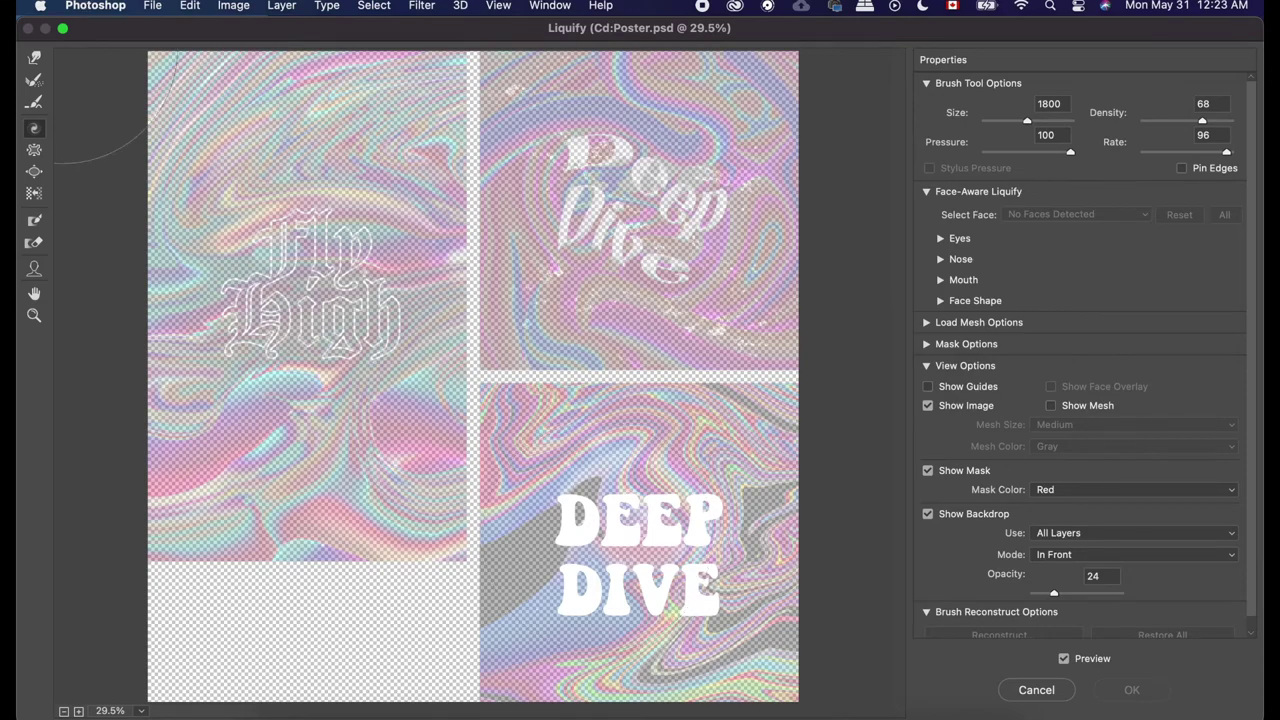
{"action": "left_click", "coordinate": [34, 58]}
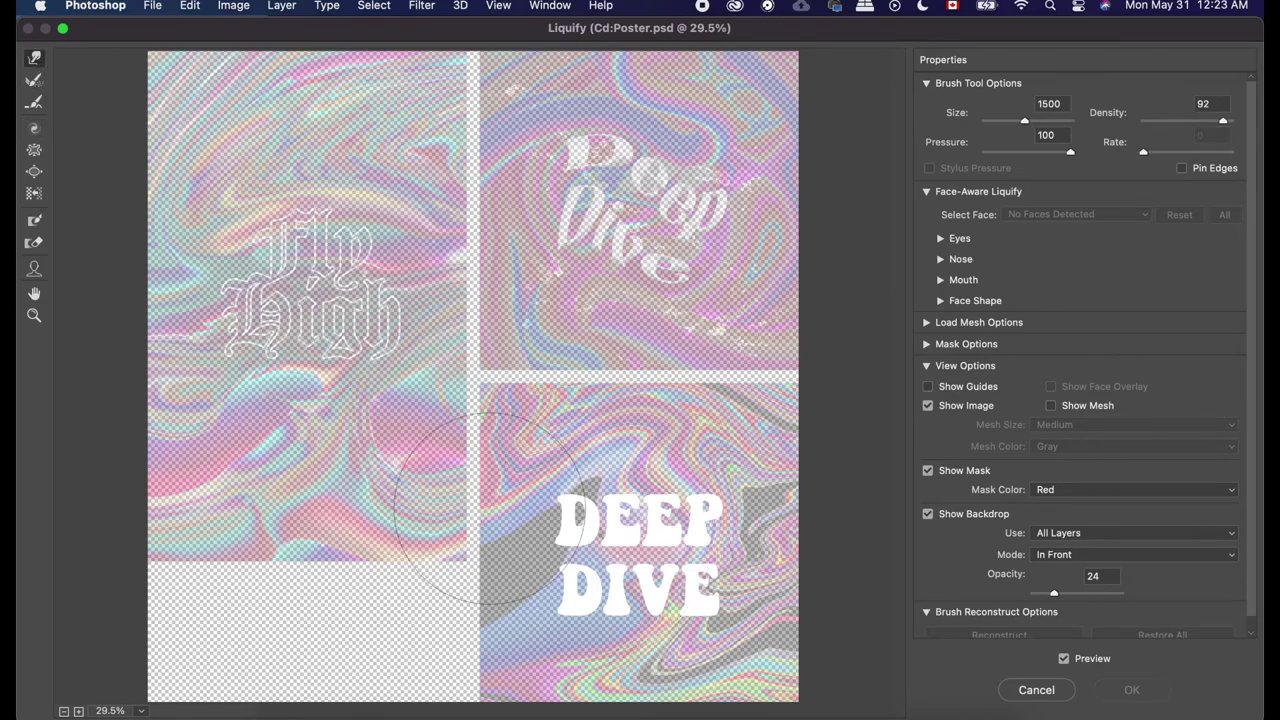
{"action": "left_click", "coordinate": [34, 150]}
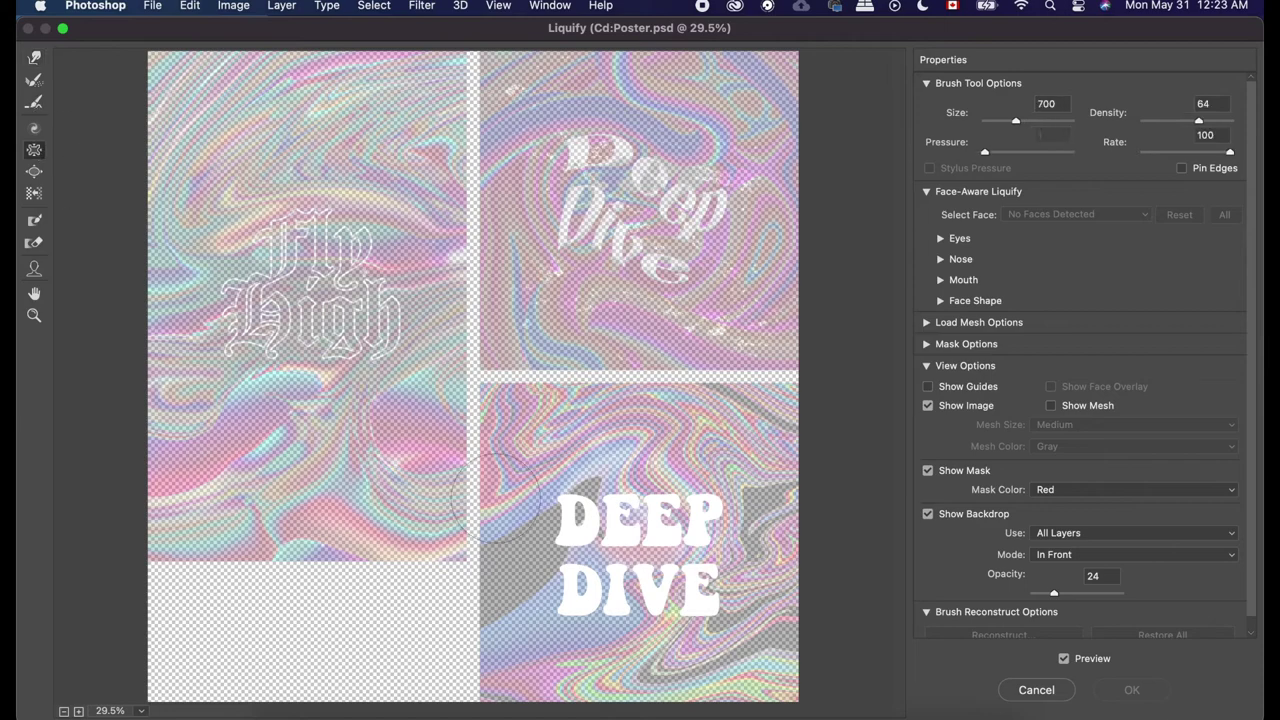
{"action": "key", "text": "bracketright"}
{"action": "key", "text": "bracketright"}
{"action": "key", "text": "bracketright"}
{"action": "key", "text": "bracketright"}
{"action": "left_click_drag", "start_coordinate": [638, 540], "coordinate": [640, 550]}
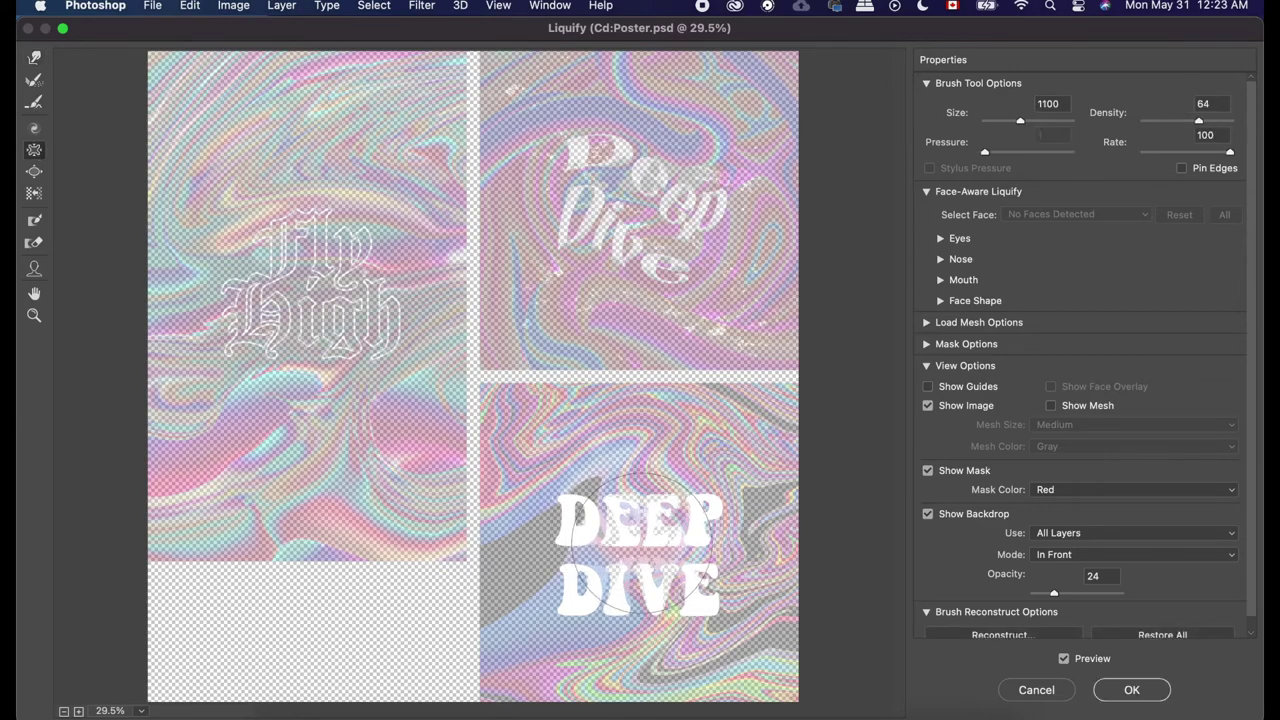
{"action": "left_click", "coordinate": [1131, 689]}
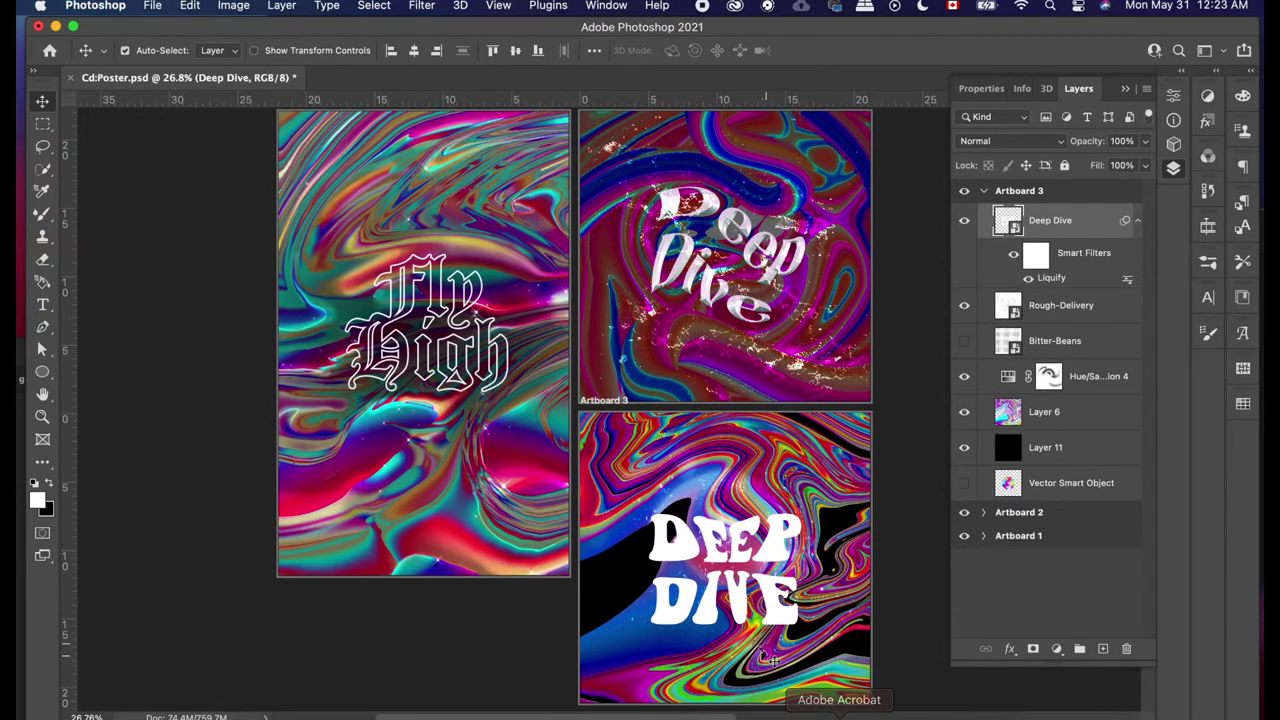
{"action": "key", "text": "super+z"}
{"action": "key", "text": "super+z"}
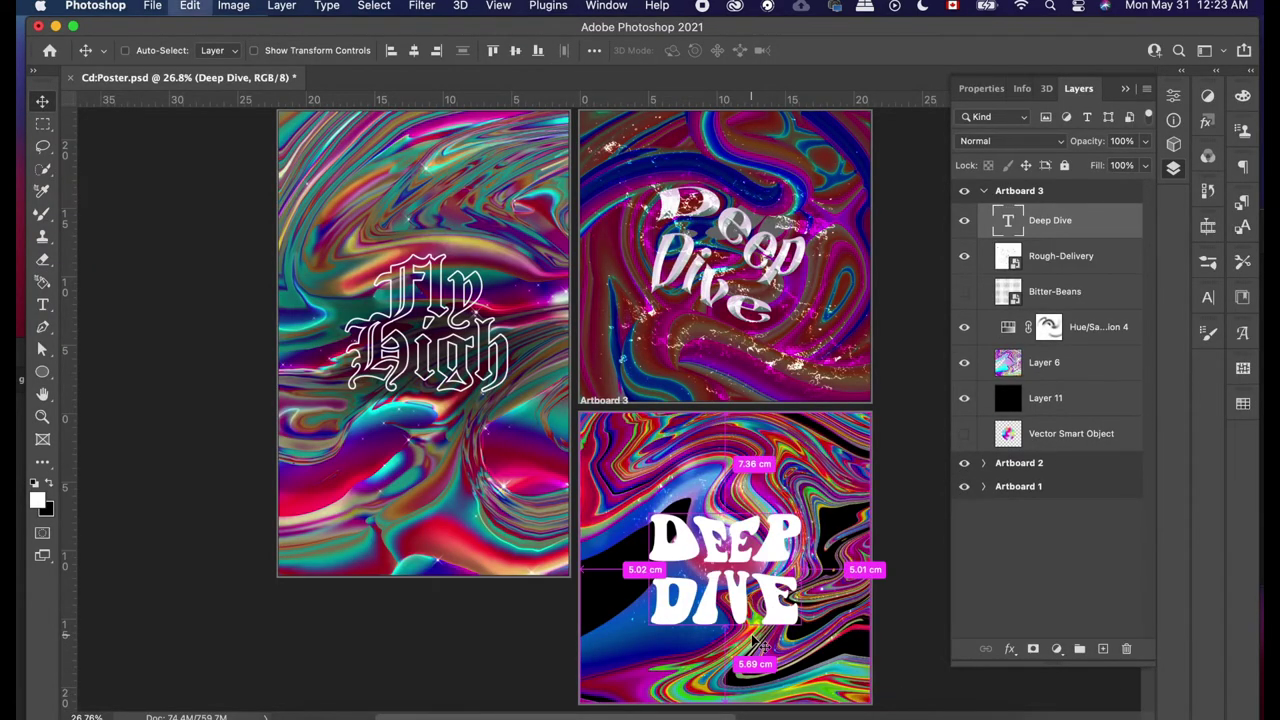
Step: Convert Artboard 3's Deep Dive text to a smart object and bulge its centre with the Liquify Bloat tool at size 1500
{"action": "left_click", "coordinate": [421, 5]}
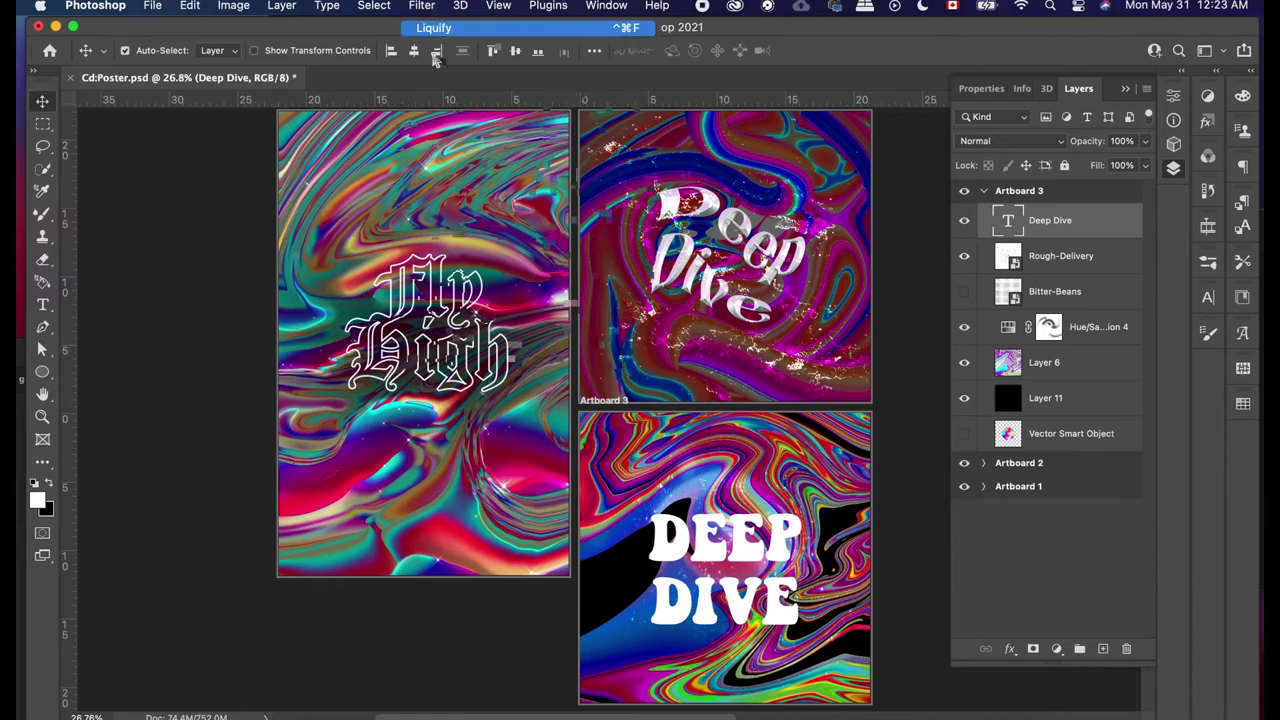
{"action": "left_click", "coordinate": [450, 163]}
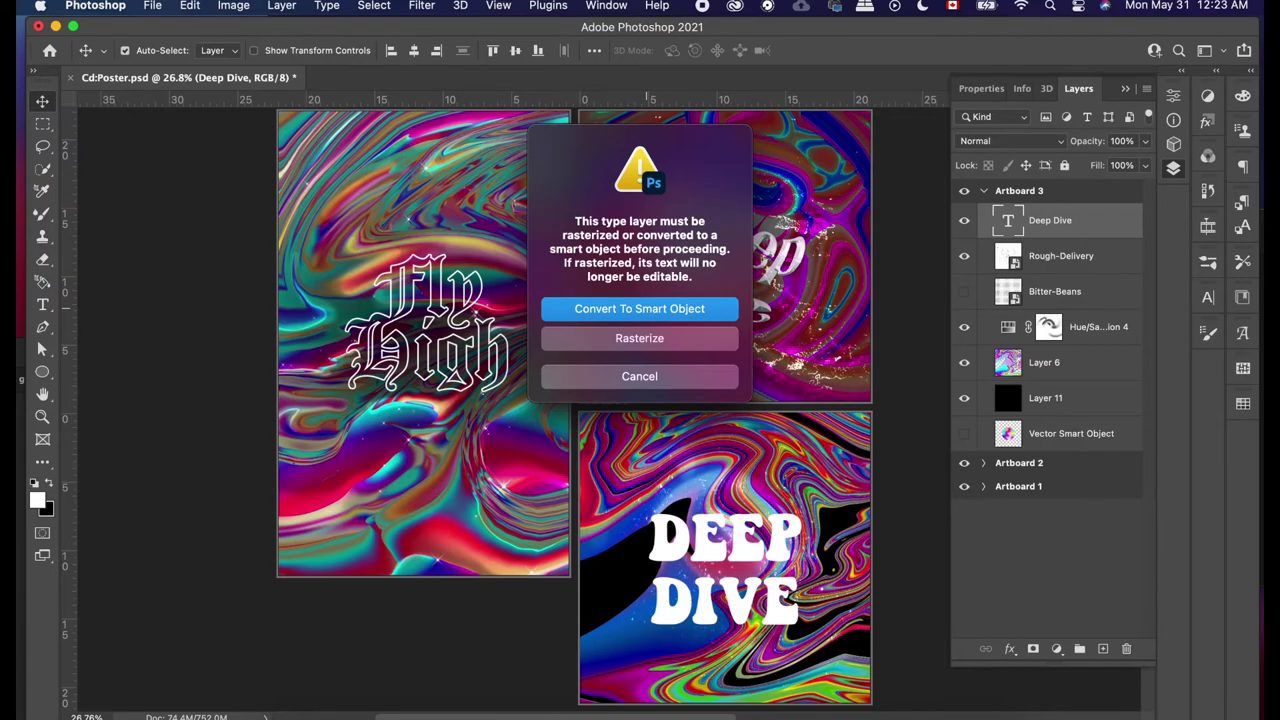
{"action": "left_click", "coordinate": [640, 312]}
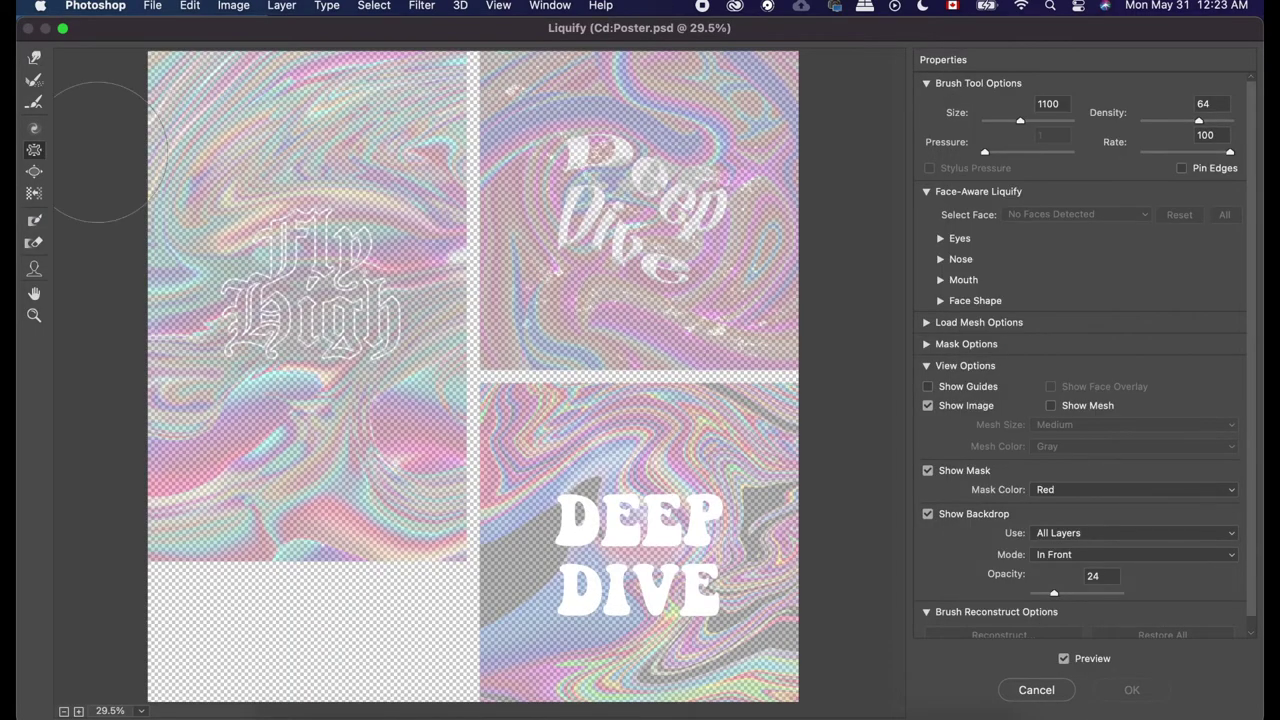
{"action": "left_click", "coordinate": [34, 171]}
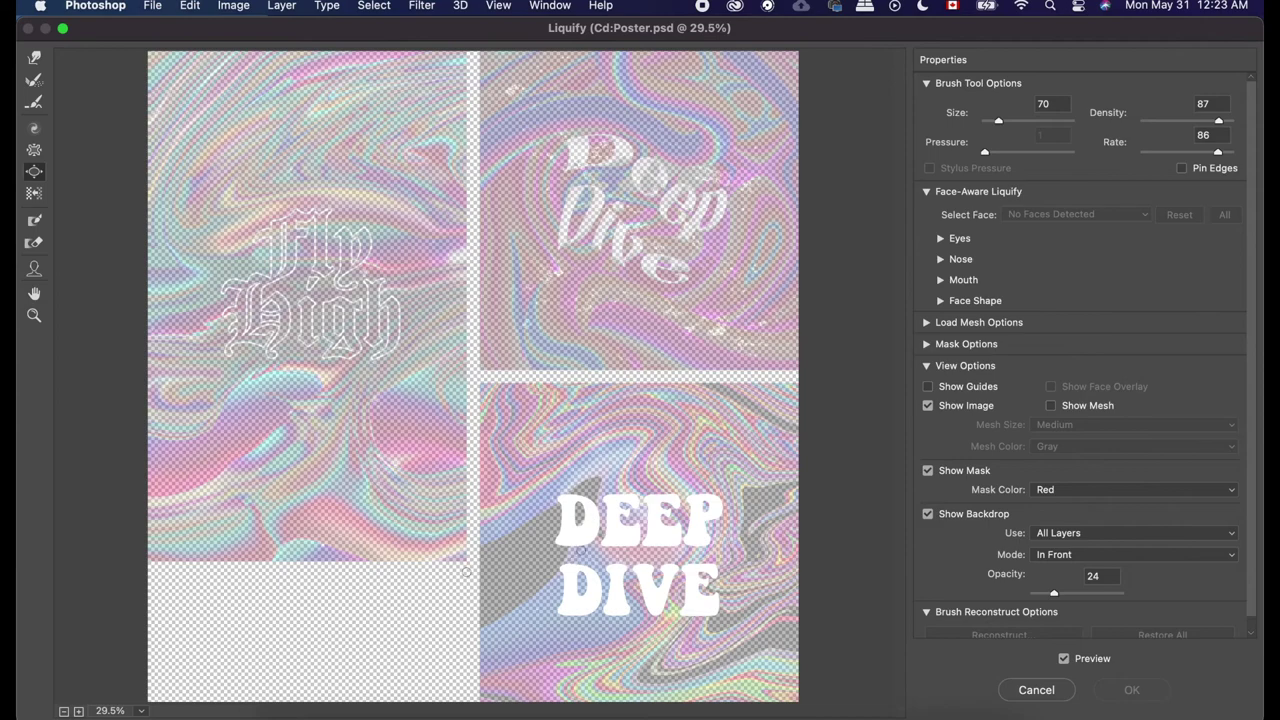
{"action": "key", "text": "bracketright"}
{"action": "key", "text": "bracketright"}
{"action": "key", "text": "bracketright"}
{"action": "key", "text": "bracketright"}
{"action": "key", "text": "bracketright"}
{"action": "key", "text": "bracketright"}
{"action": "key", "text": "bracketright"}
{"action": "key", "text": "bracketright"}
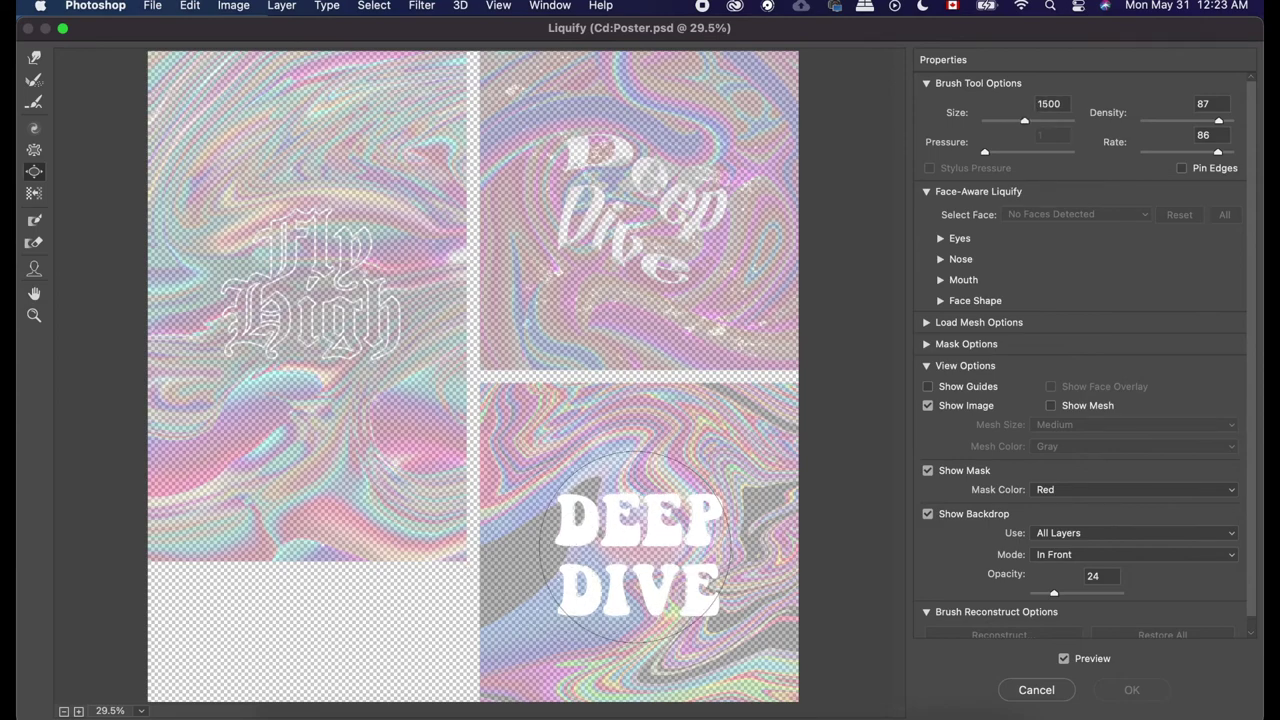
{"action": "left_click_drag", "start_coordinate": [635, 536], "coordinate": [635, 537]}
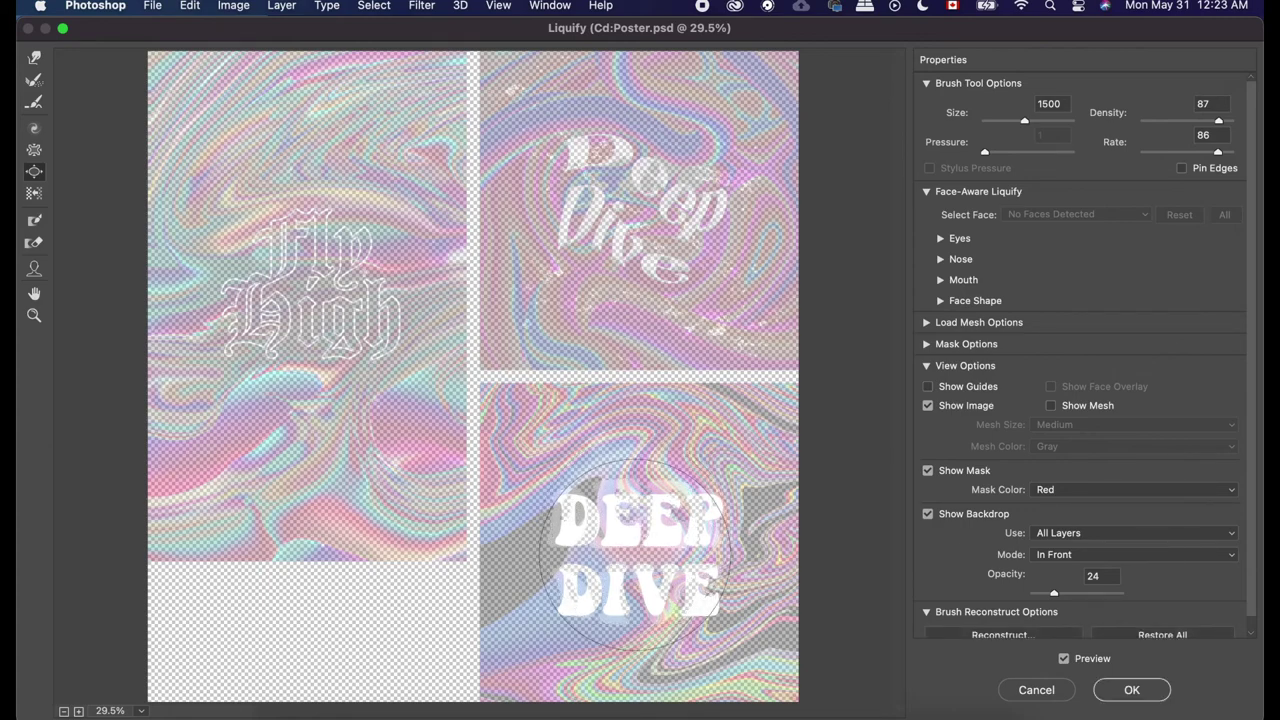
{"action": "left_click", "coordinate": [1131, 689]}
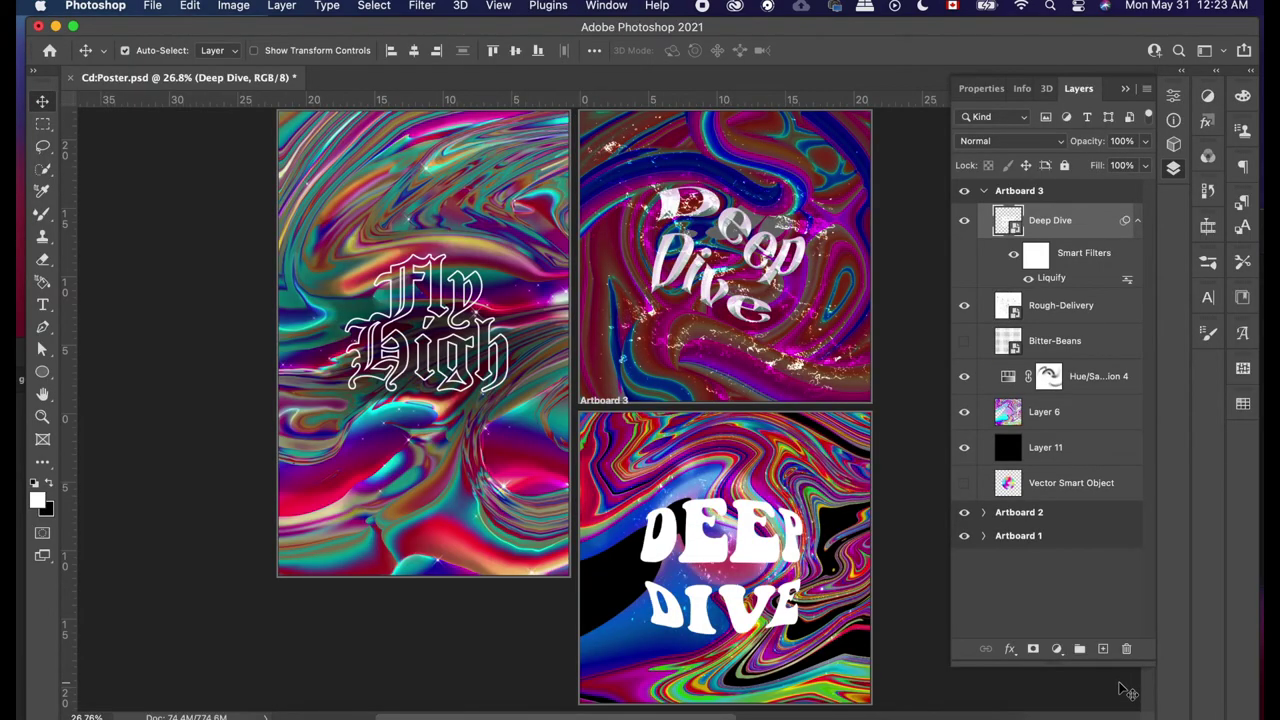
{"action": "scroll", "coordinate": [885, 632], "scroll_direction": "up", "scroll_amount": 3}
{"action": "scroll", "coordinate": [885, 632], "scroll_direction": "down", "scroll_amount": 1}
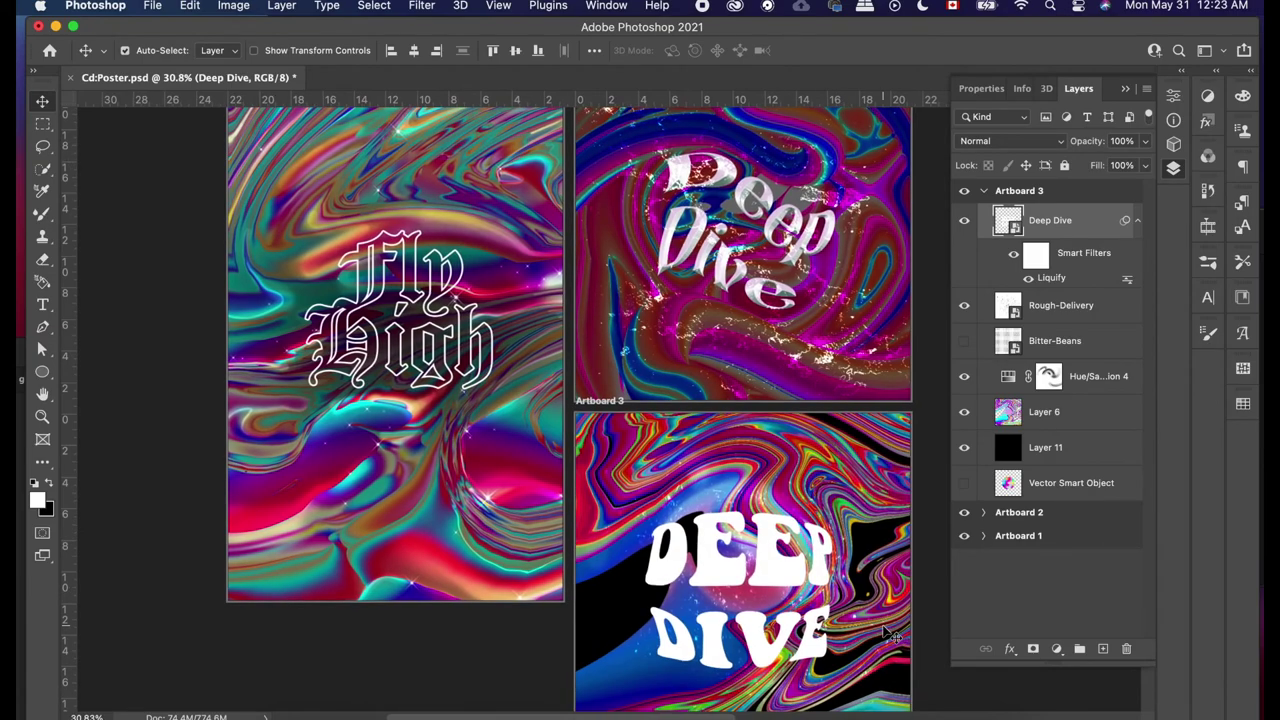
{"action": "scroll", "coordinate": [887, 633], "scroll_direction": "down", "scroll_amount": 3}
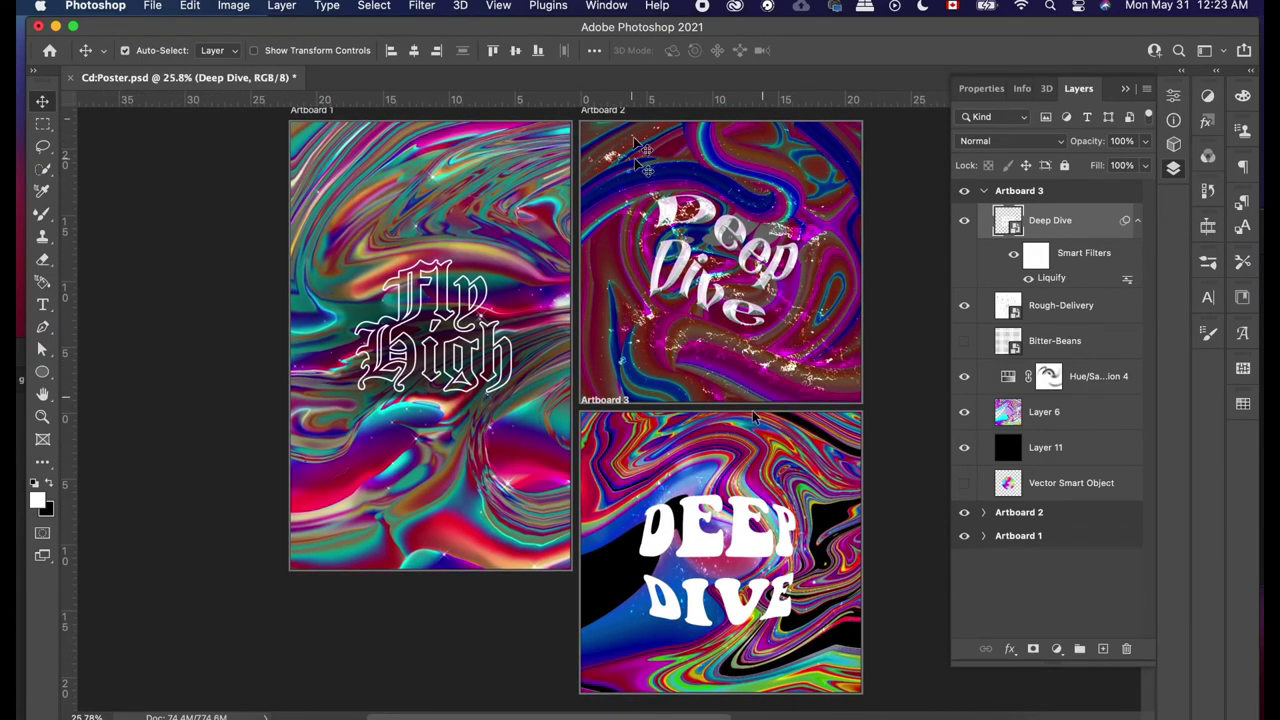
{"action": "scroll", "coordinate": [645, 168], "scroll_direction": "down", "scroll_amount": 1}
{"action": "scroll", "coordinate": [645, 168], "scroll_direction": "up", "scroll_amount": 2}
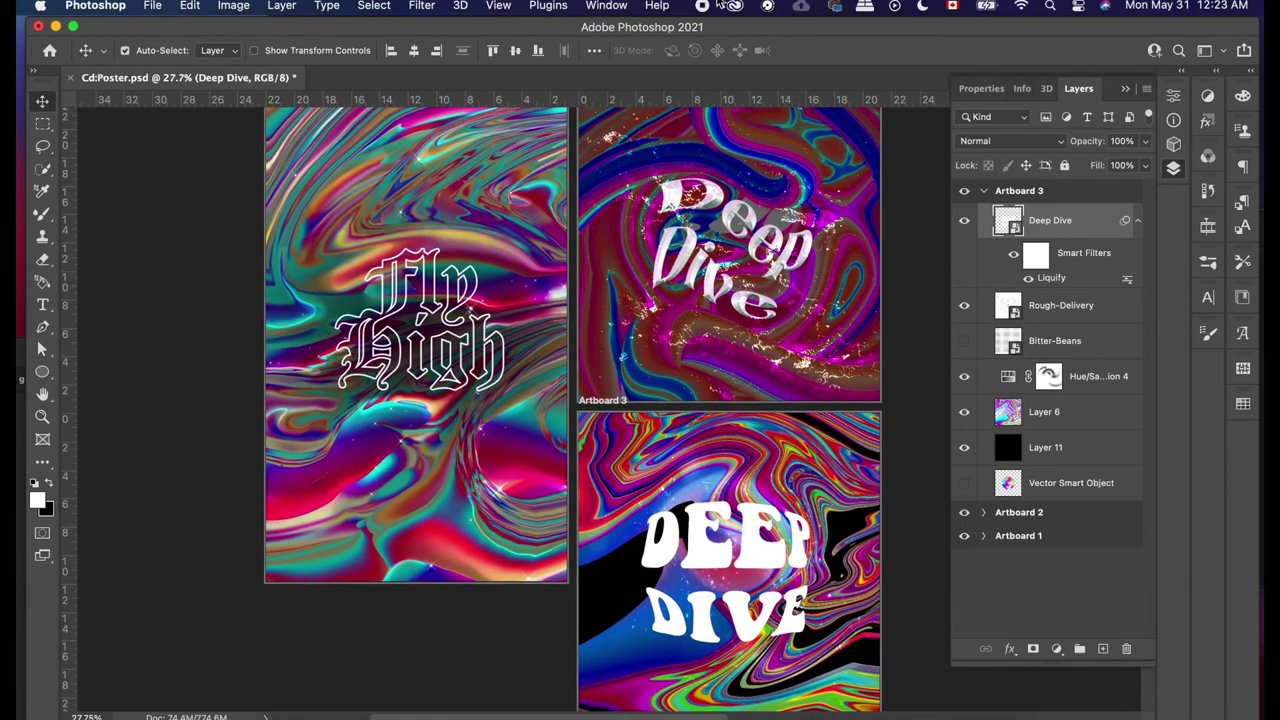